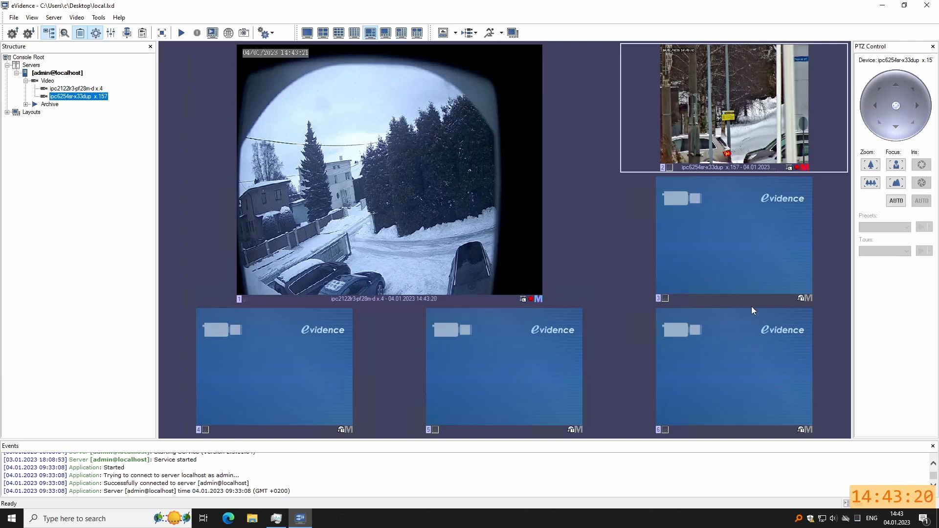
# Check the client's version information from the Help menu.
pyautogui.click(119, 19)
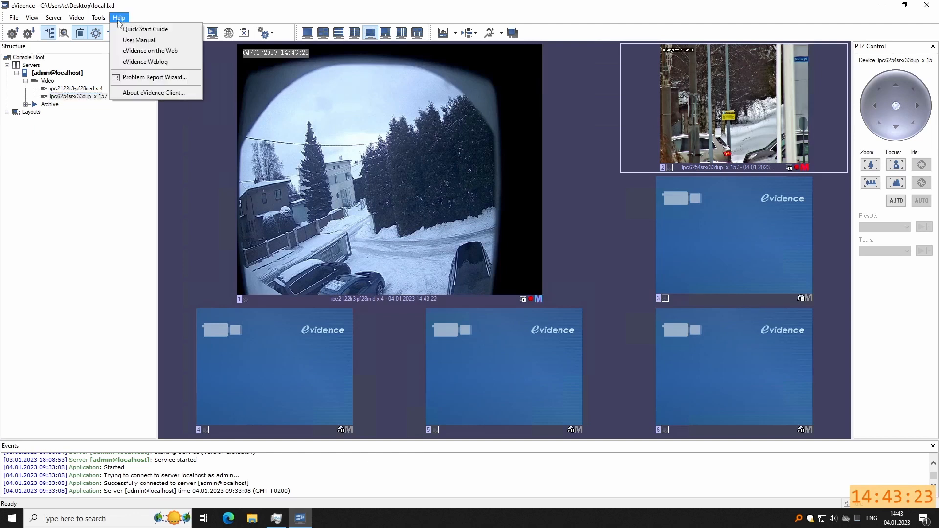
pyautogui.click(150, 94)
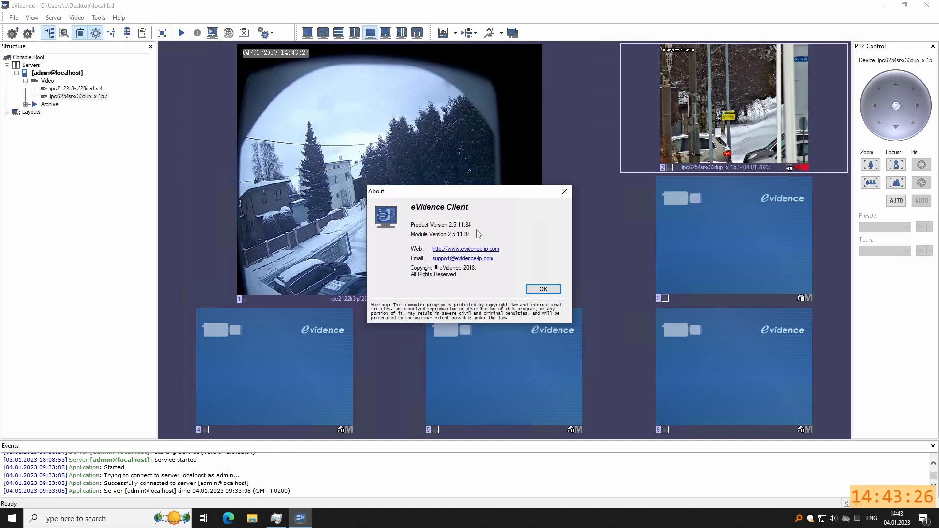
pyautogui.click(543, 289)
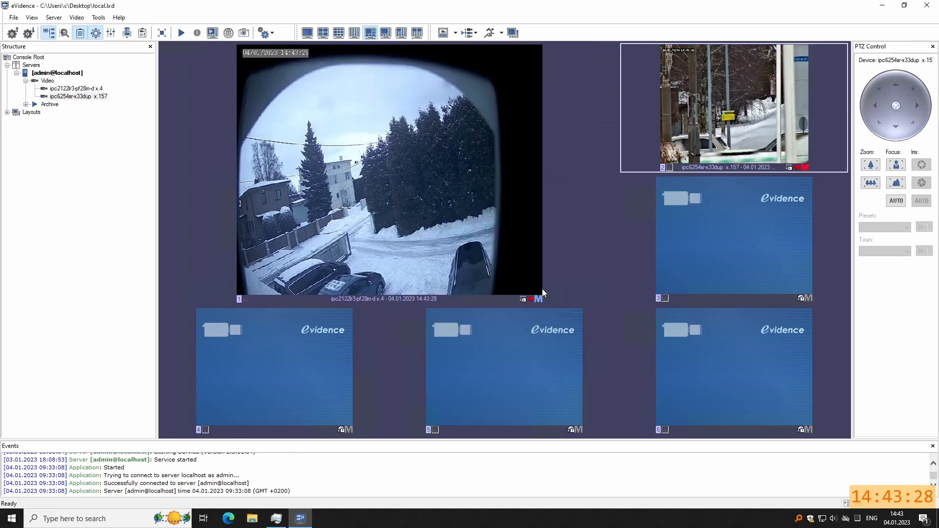
# Export the server configuration to C:\install as config230104.xml.
pyautogui.rightClick(65, 74)
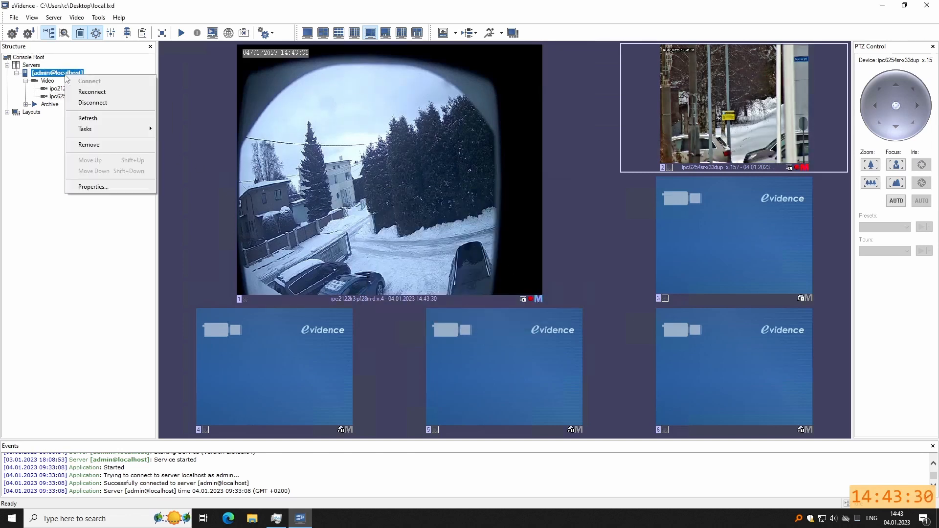
pyautogui.moveTo(115, 132)
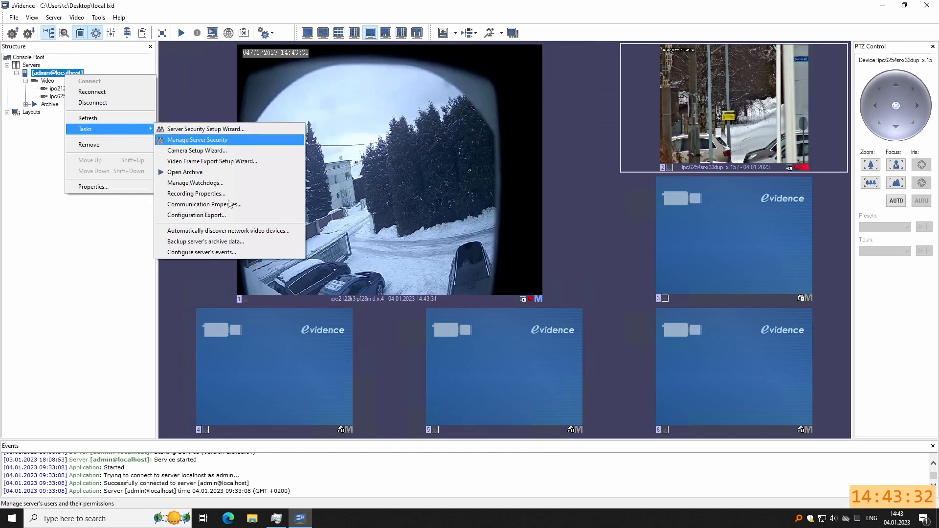
pyautogui.click(232, 217)
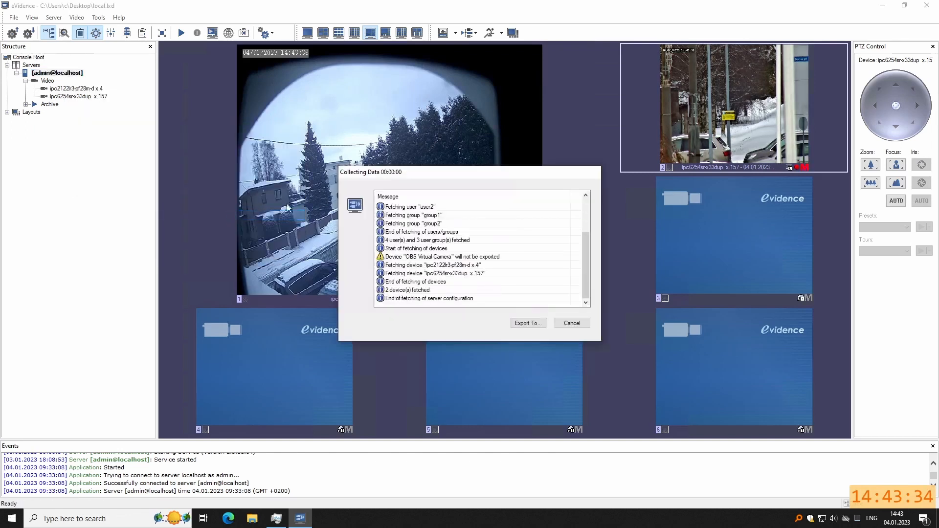
pyautogui.click(529, 325)
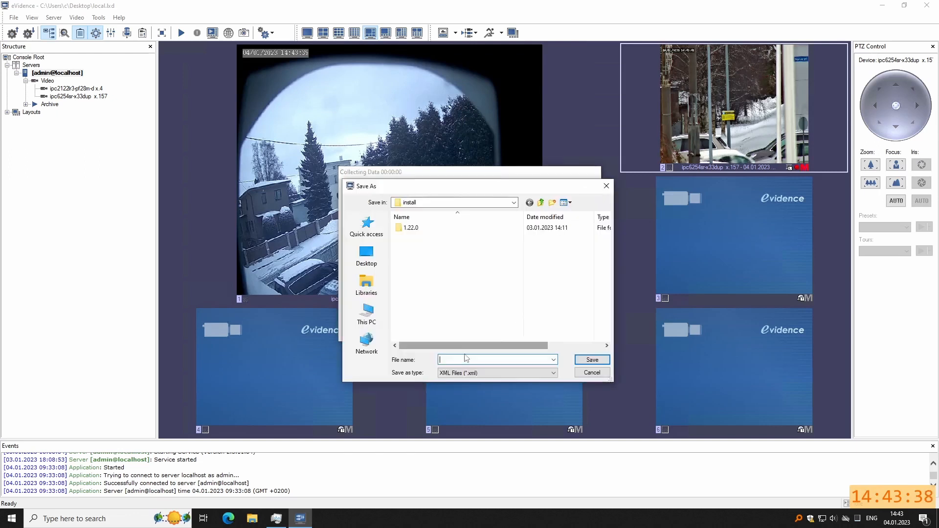
pyautogui.write('config')
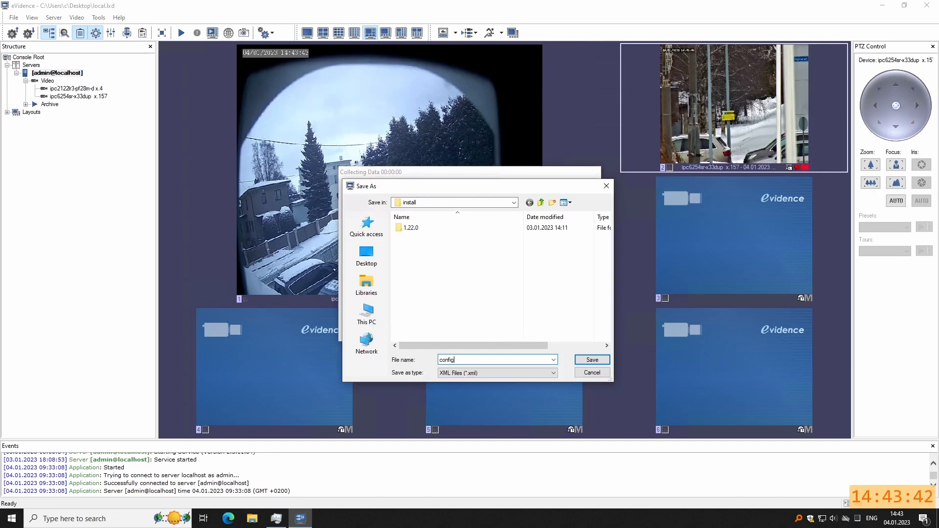
pyautogui.write('230104')
pyautogui.click(592, 360)
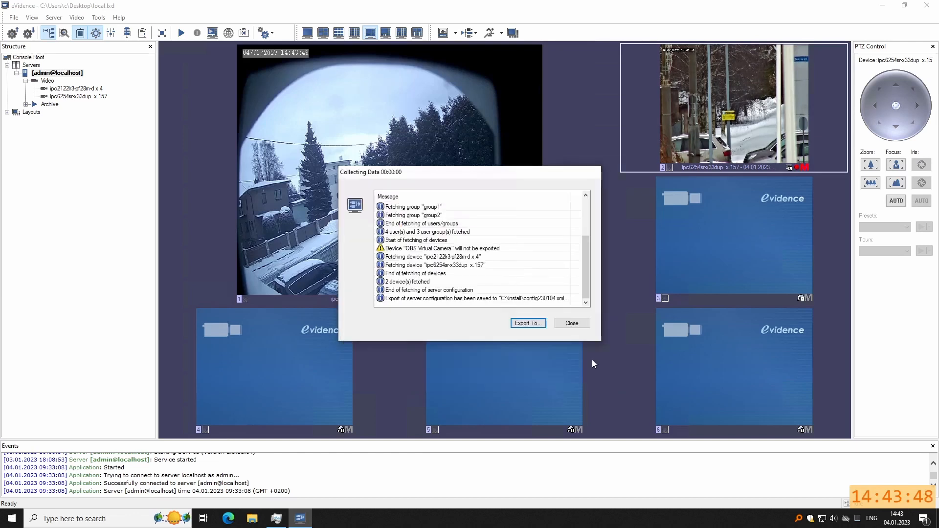
pyautogui.click(571, 324)
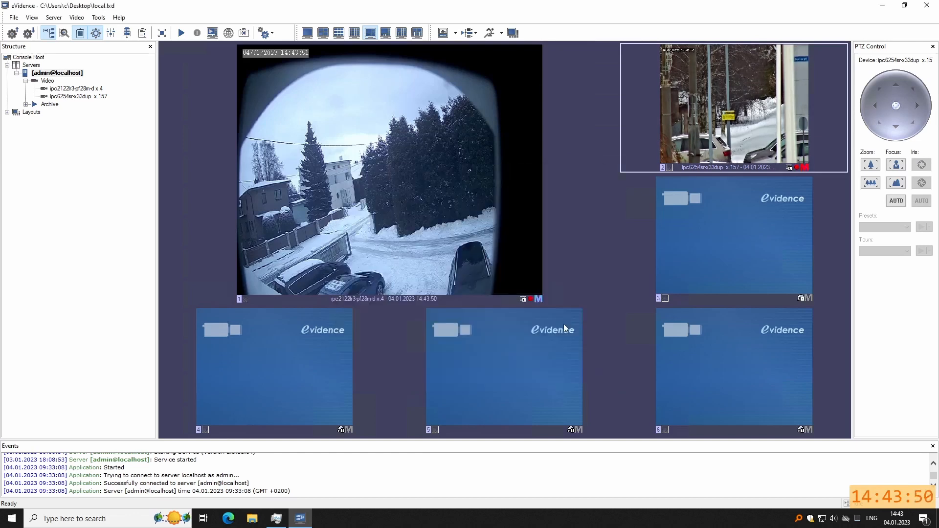
pyautogui.click(61, 74)
pyautogui.click(215, 35)
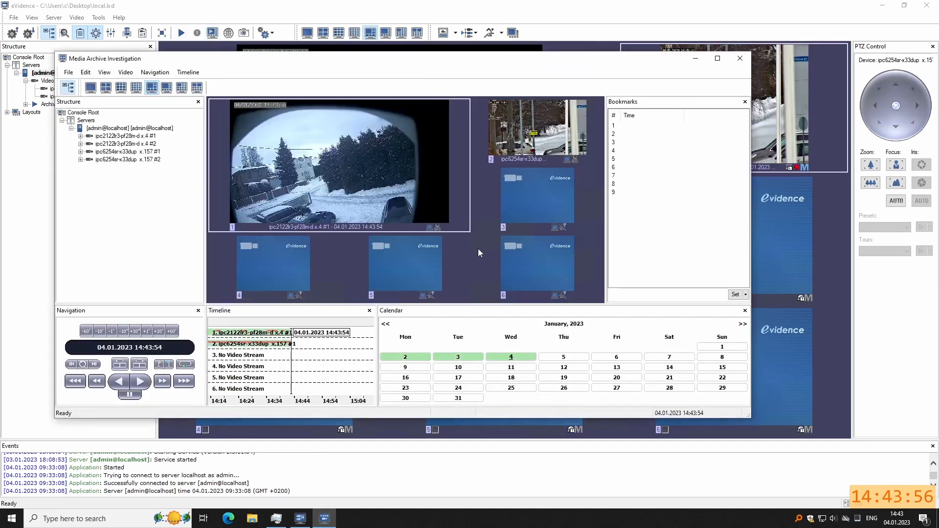
pyautogui.click(406, 357)
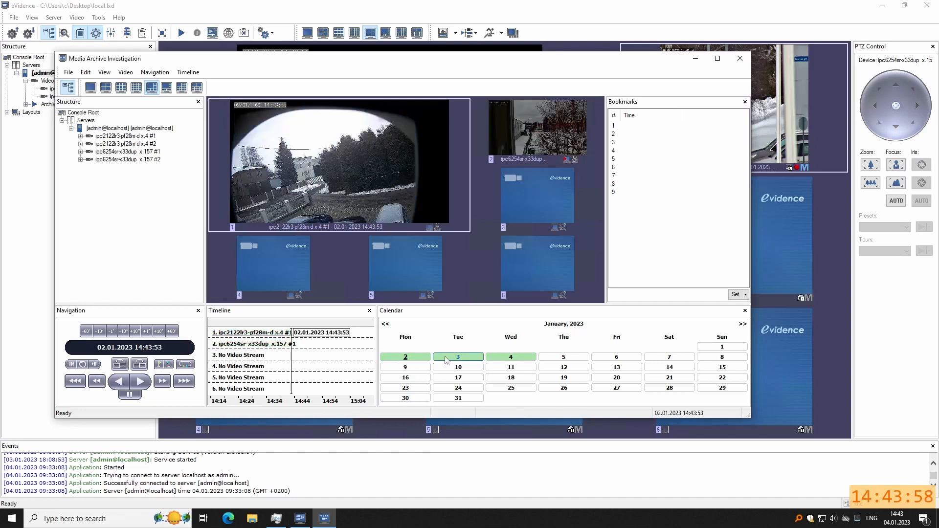
pyautogui.click(459, 357)
pyautogui.click(267, 337)
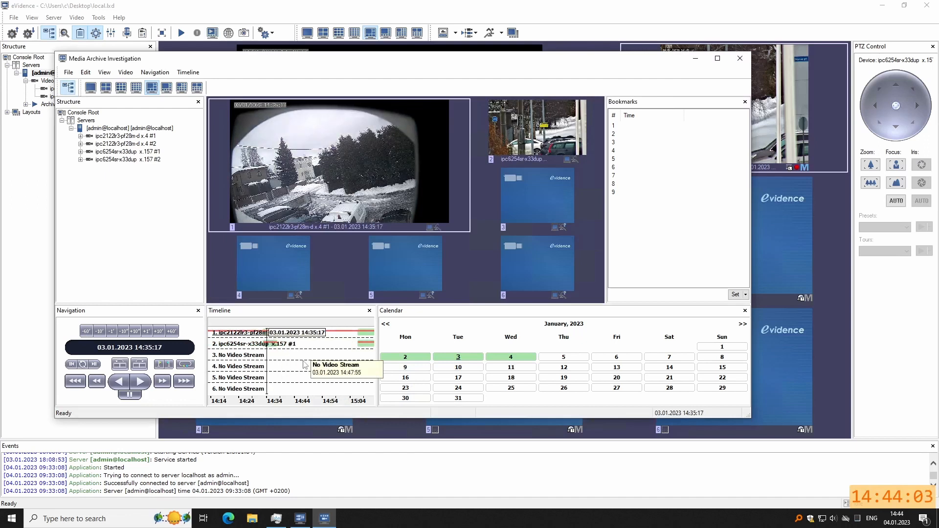
pyautogui.click(741, 59)
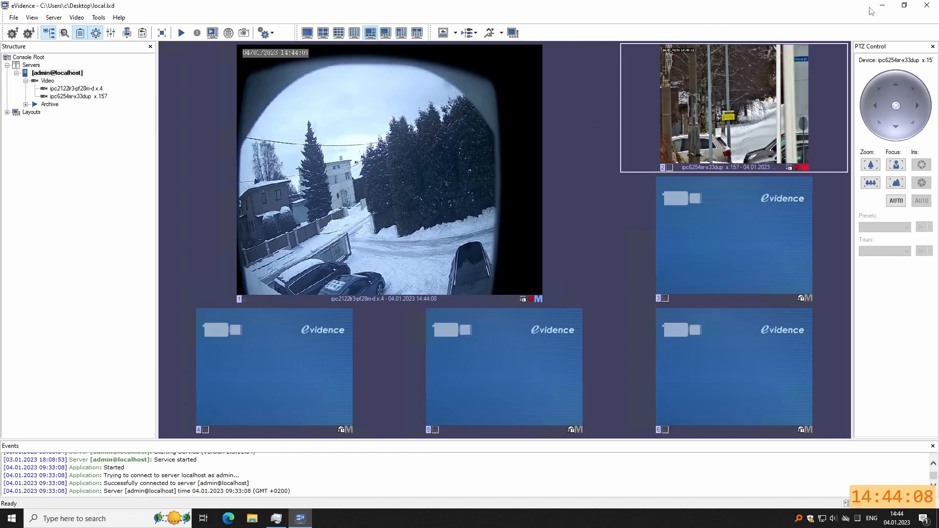
# Launch the client as user1 and check its single camera's live view and archive.
pyautogui.click(904, 5)
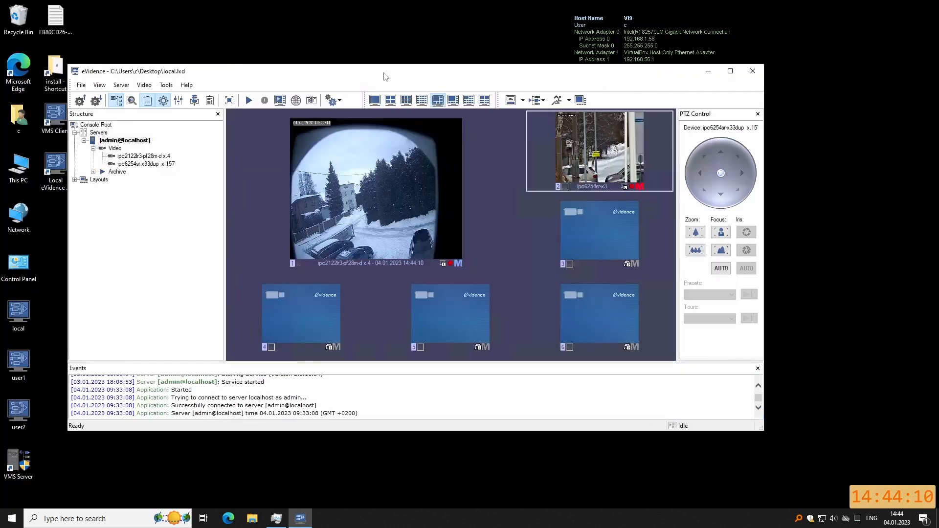
pyautogui.moveTo(390, 72); pyautogui.dragTo(463, 20)
pyautogui.doubleClick(18, 365)
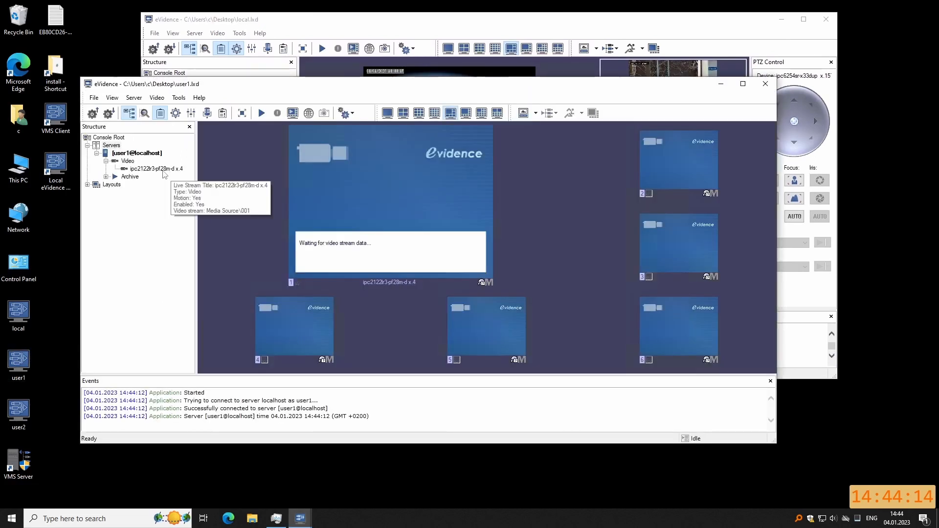
pyautogui.click(163, 171)
pyautogui.click(327, 193)
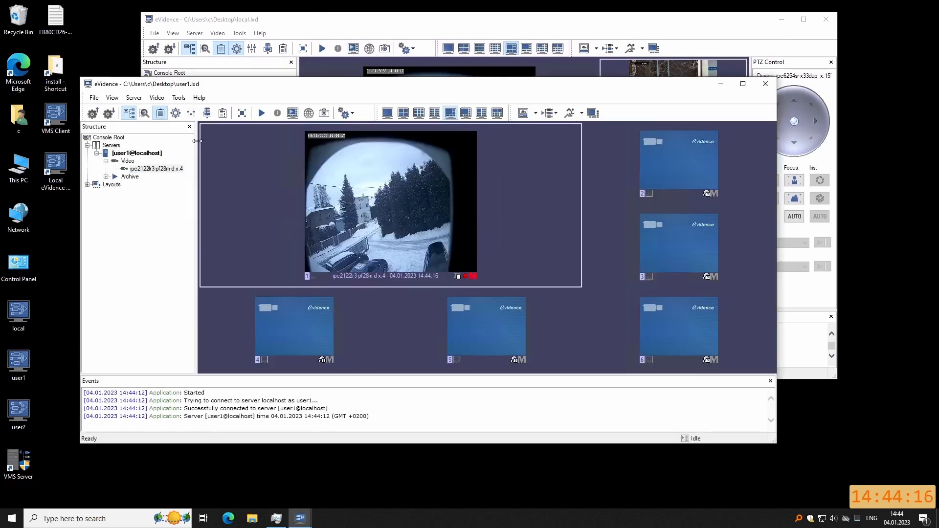
pyautogui.click(292, 113)
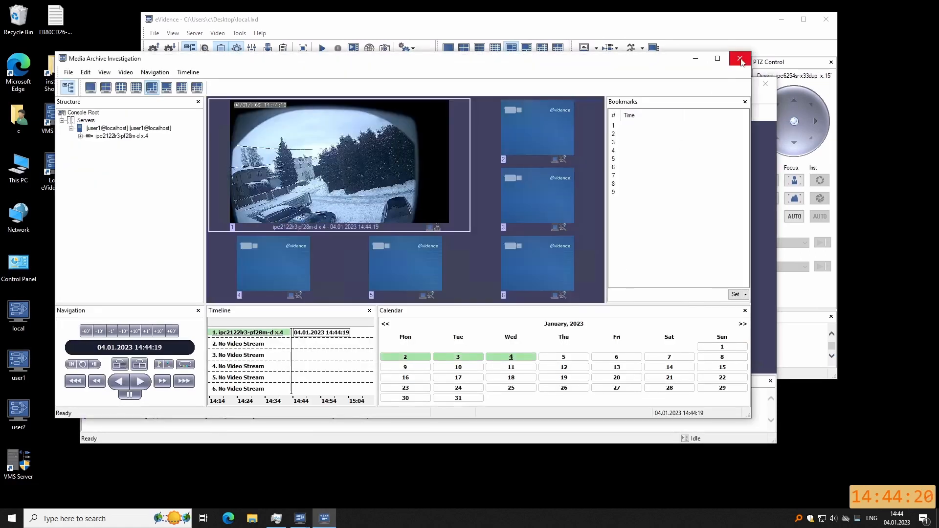
pyautogui.click(740, 58)
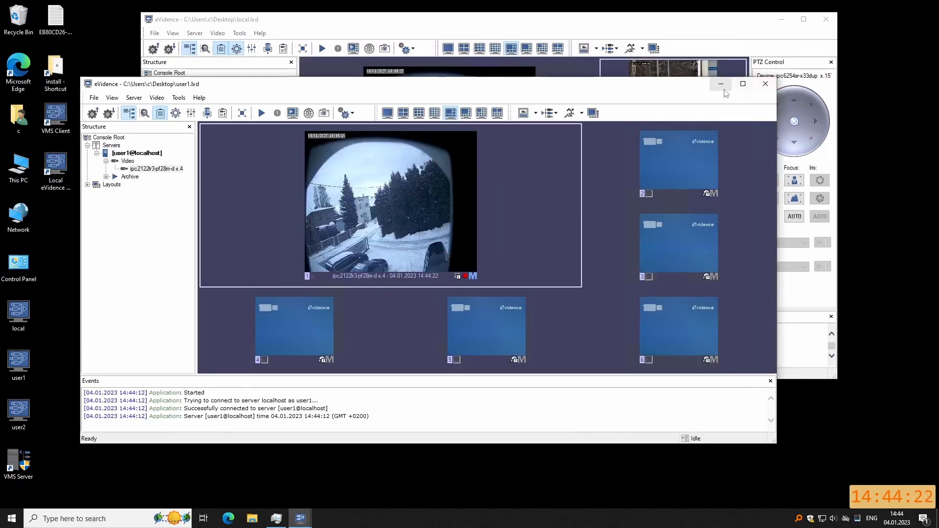
pyautogui.click(766, 84)
# Check user2's only camera, close both user clients, and maximize the local client.
pyautogui.doubleClick(18, 422)
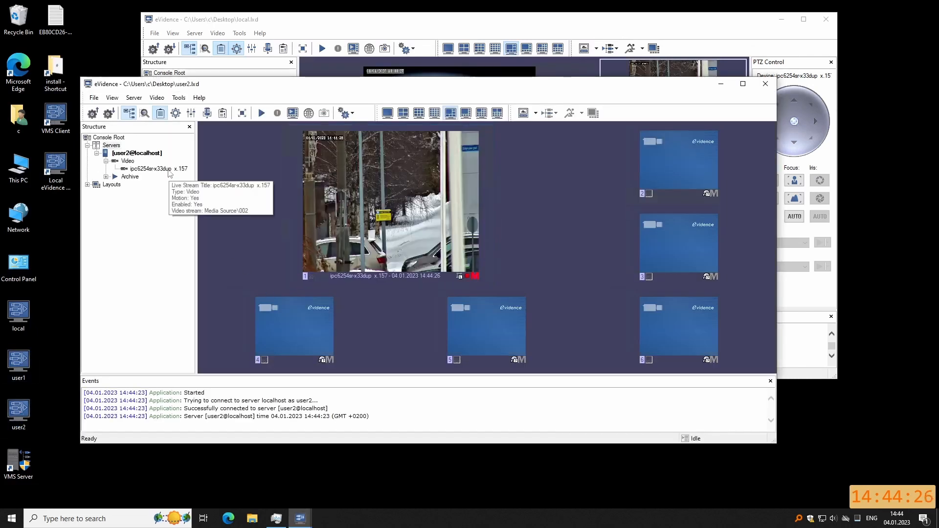
pyautogui.click(169, 171)
pyautogui.click(386, 191)
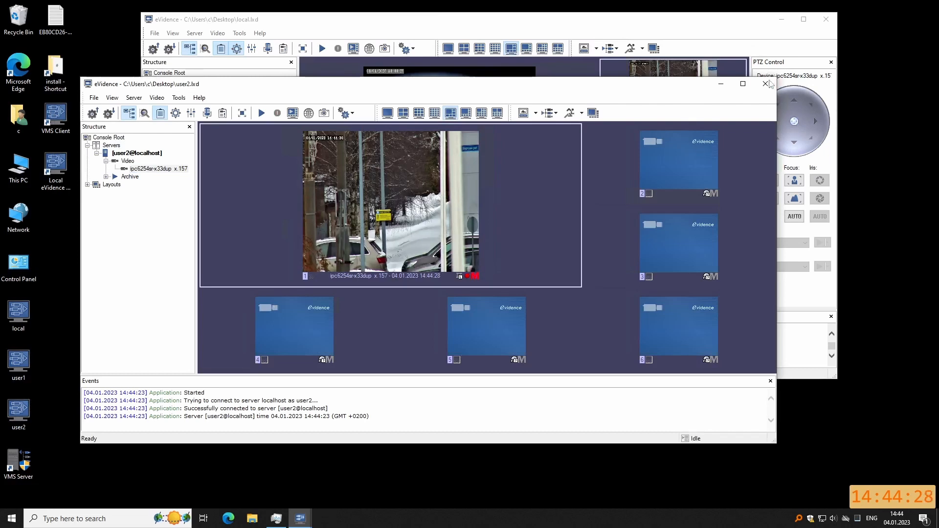
pyautogui.click(766, 84)
pyautogui.click(337, 489)
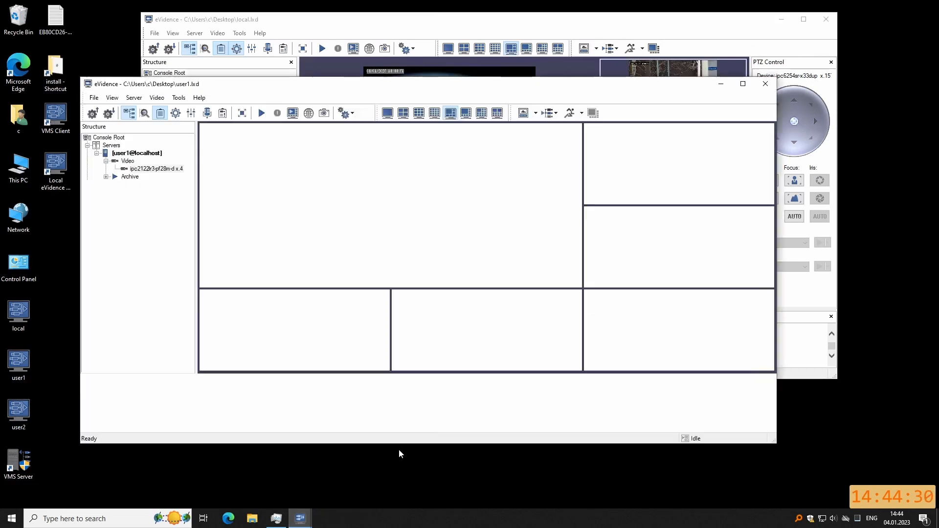
pyautogui.click(766, 84)
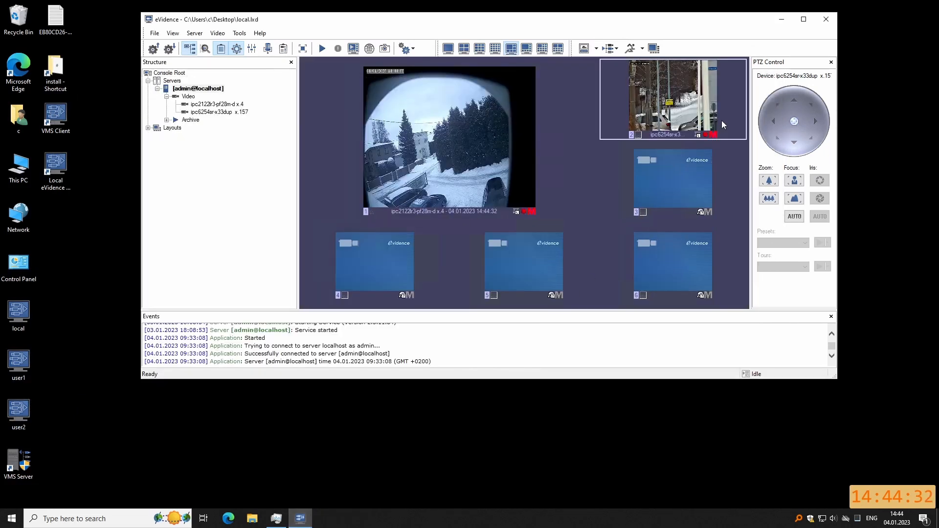
pyautogui.moveTo(487, 24); pyautogui.dragTo(420, 40)
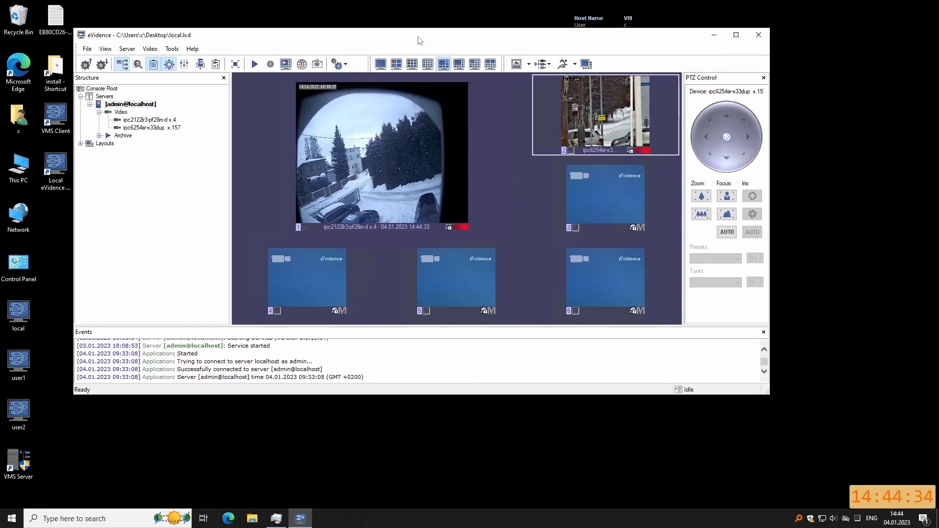
pyautogui.click(737, 35)
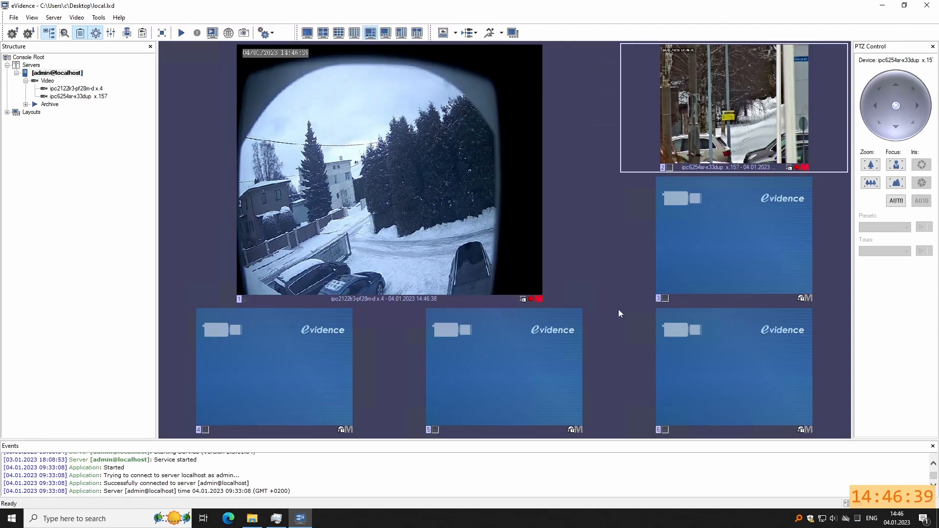
# Open C:\install in File Explorer and bring up config230104's context menu.
pyautogui.click(252, 520)
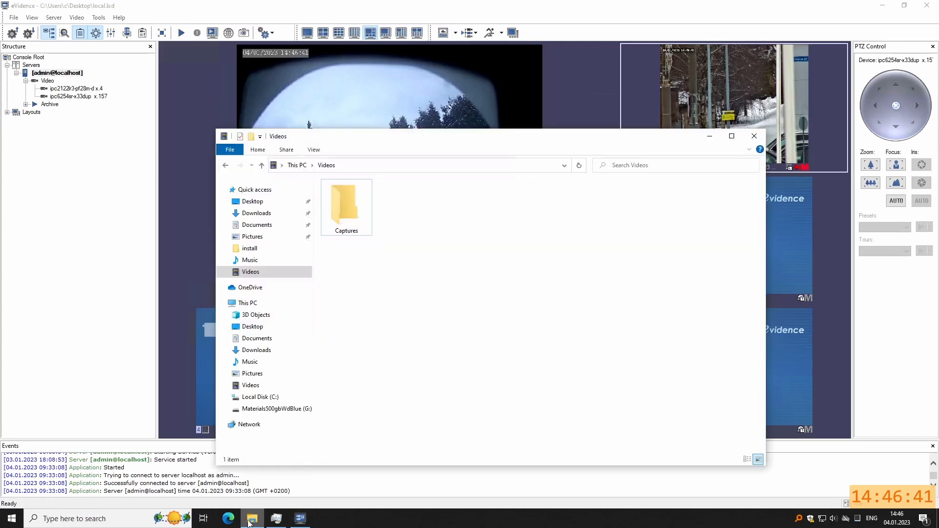
pyautogui.click(260, 397)
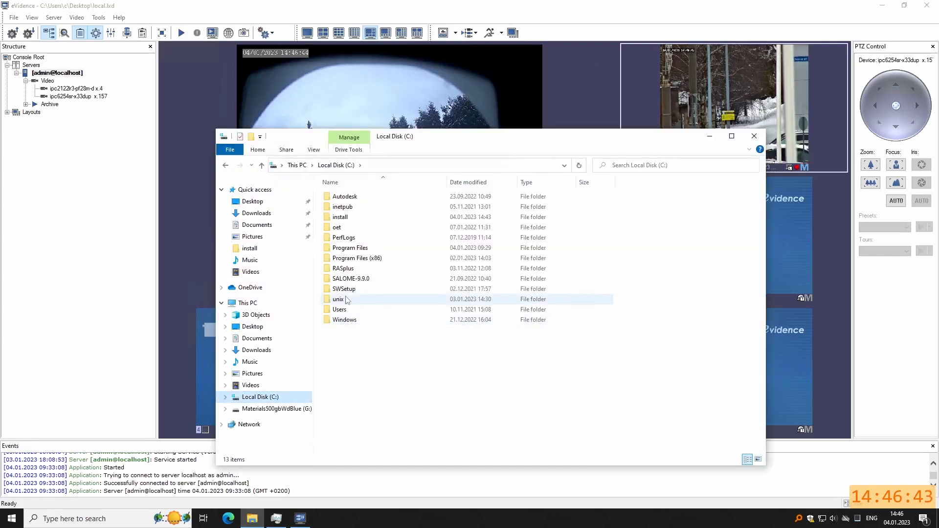
pyautogui.doubleClick(344, 217)
pyautogui.rightClick(354, 209)
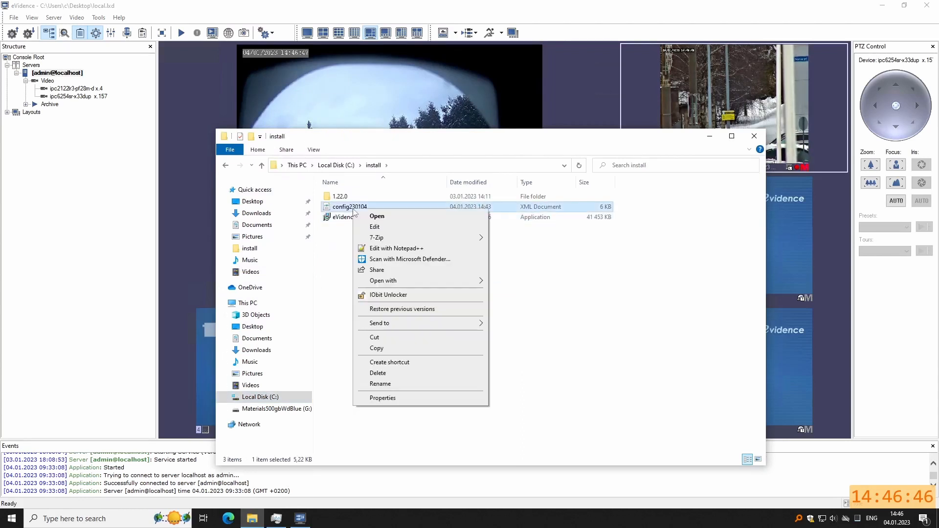
# Open config230104.xml in Notepad++ and review the camera device, login credentials and Users list.
pyautogui.click(402, 249)
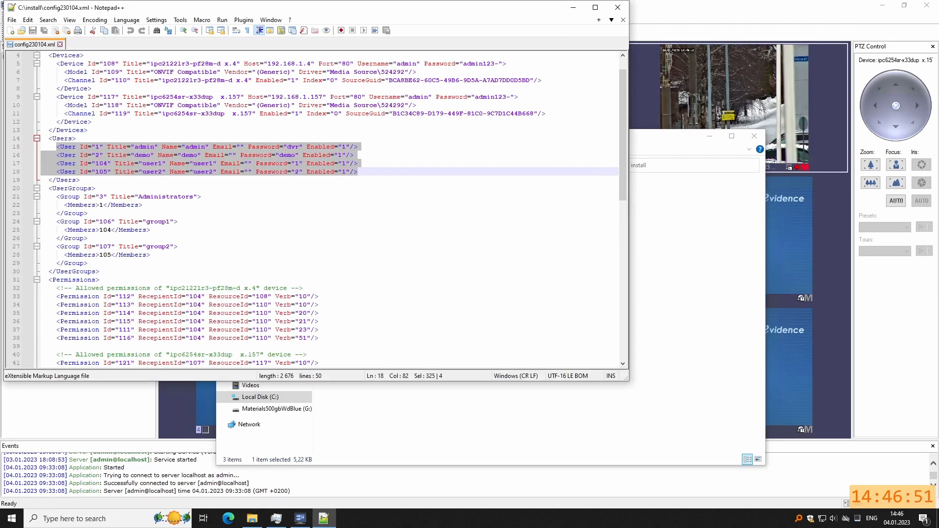
pyautogui.moveTo(60, 64); pyautogui.dragTo(92, 89)
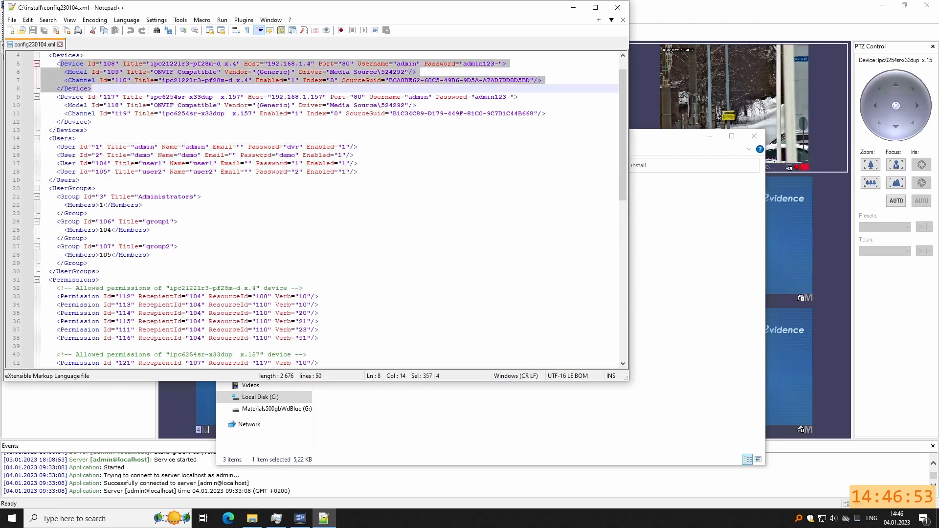
pyautogui.click(425, 65)
pyautogui.moveTo(385, 64); pyautogui.dragTo(507, 63)
pyautogui.moveTo(358, 171); pyautogui.dragTo(358, 163)
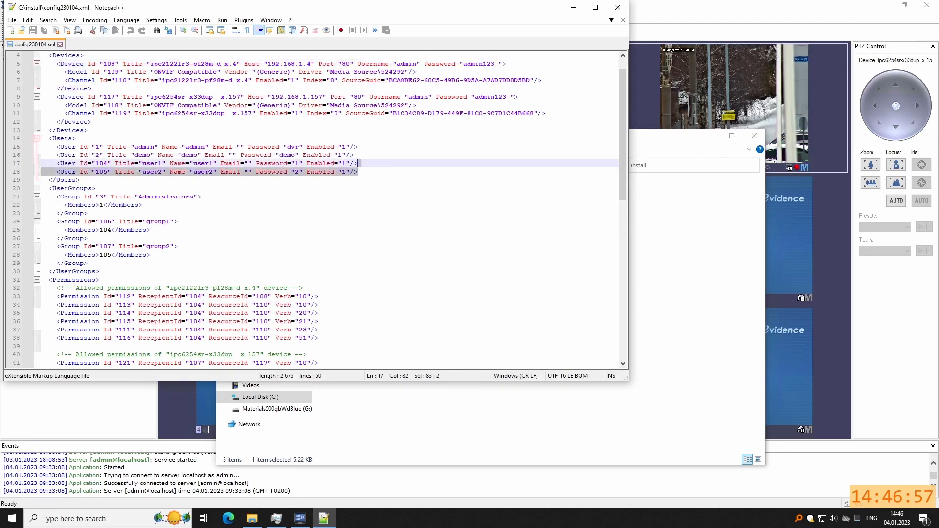
pyautogui.moveTo(48, 139); pyautogui.dragTo(358, 171)
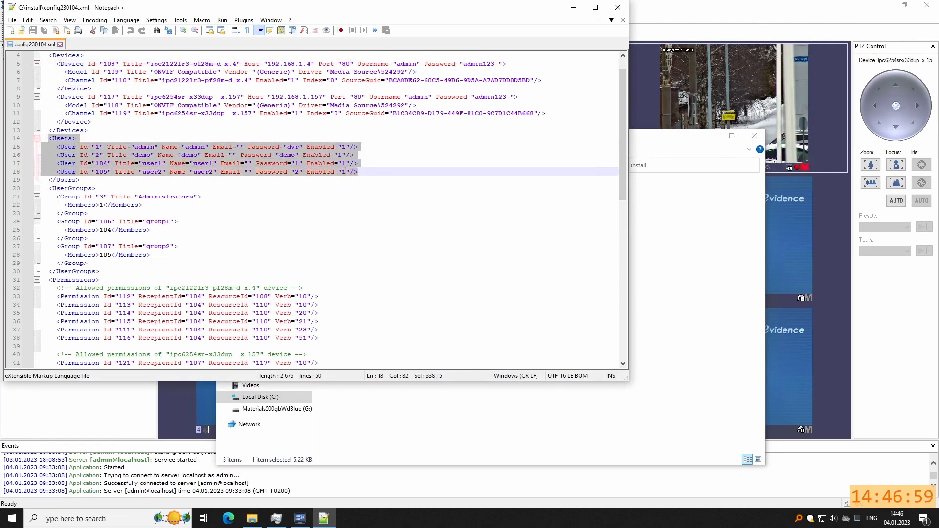
pyautogui.scroll(-6, 358, 171)
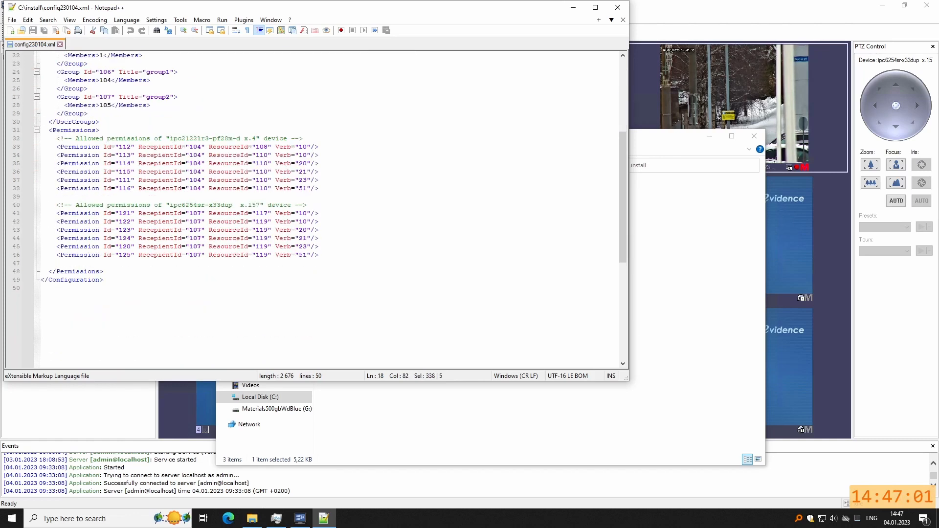
pyautogui.scroll(3, 313, 208)
pyautogui.scroll(3, 313, 208)
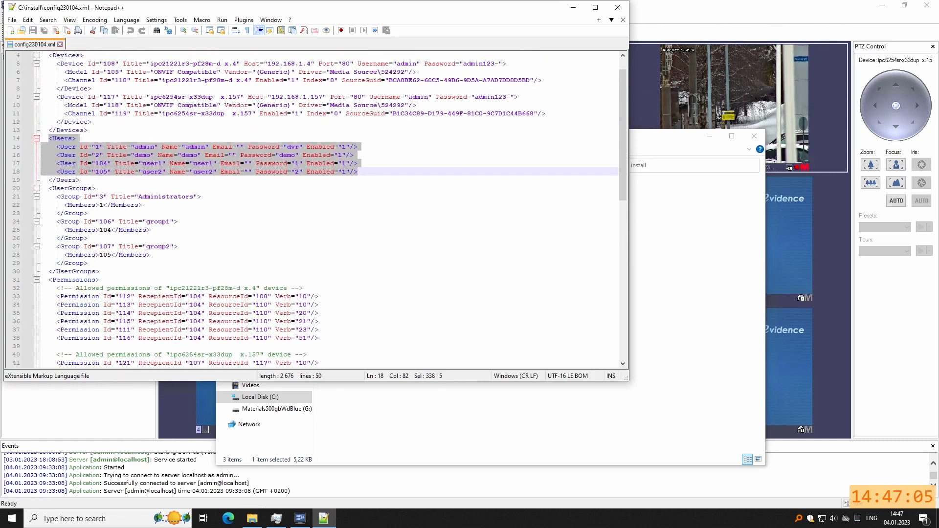
# Close Notepad++ and the eVidence client.
pyautogui.click(617, 9)
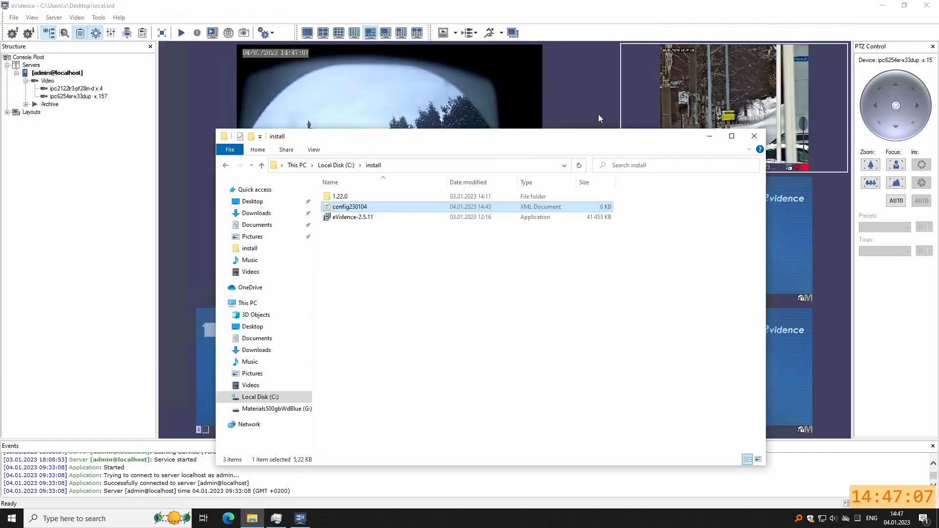
pyautogui.moveTo(553, 132); pyautogui.dragTo(497, 88)
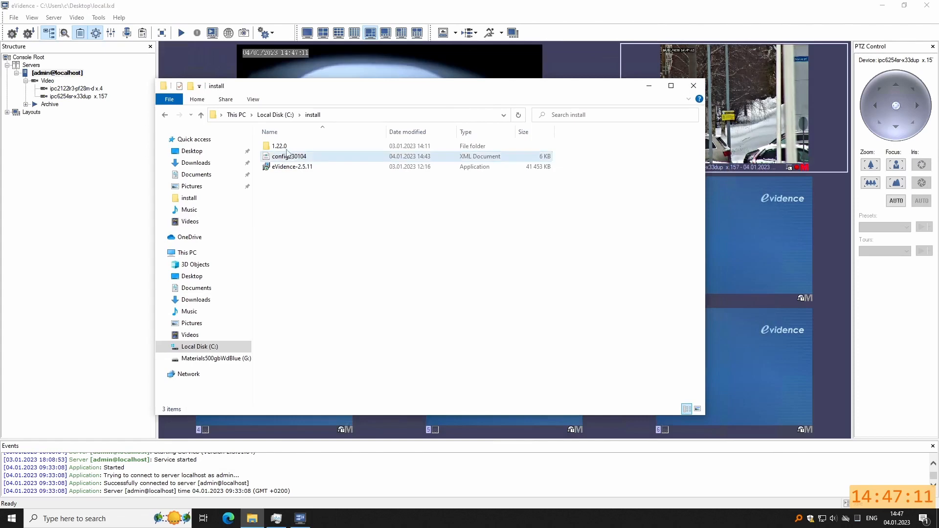
pyautogui.click(927, 5)
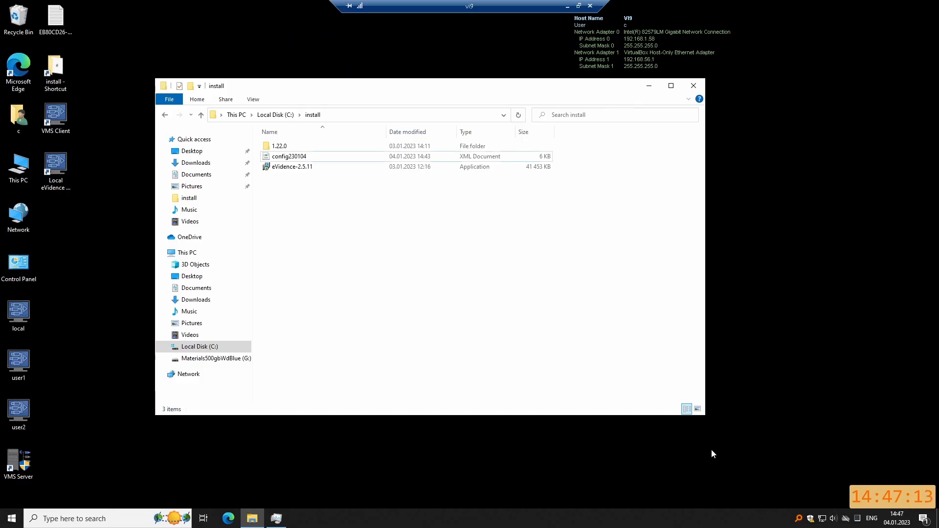
# Run EvidenceWin_Standalone_x64_1.22.0 from the 1.22.0\2541 folder.
pyautogui.doubleClick(280, 145)
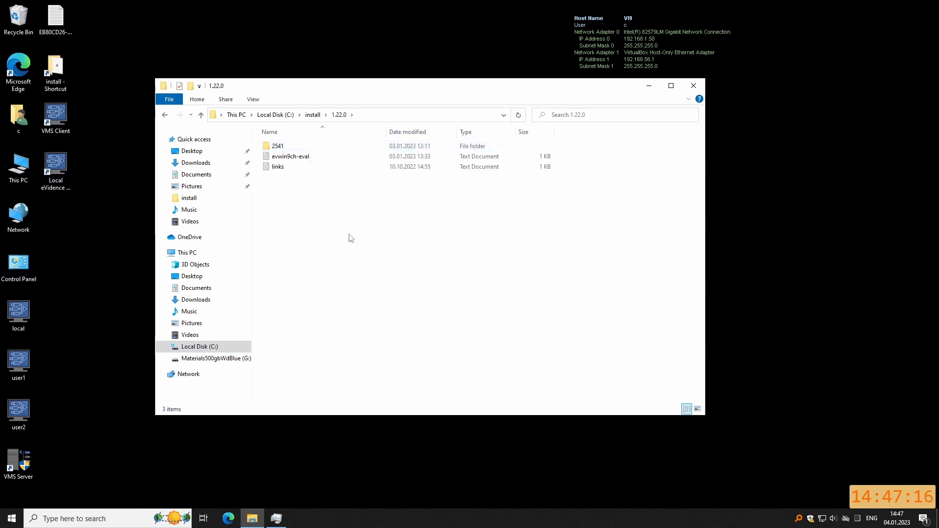
pyautogui.doubleClick(276, 145)
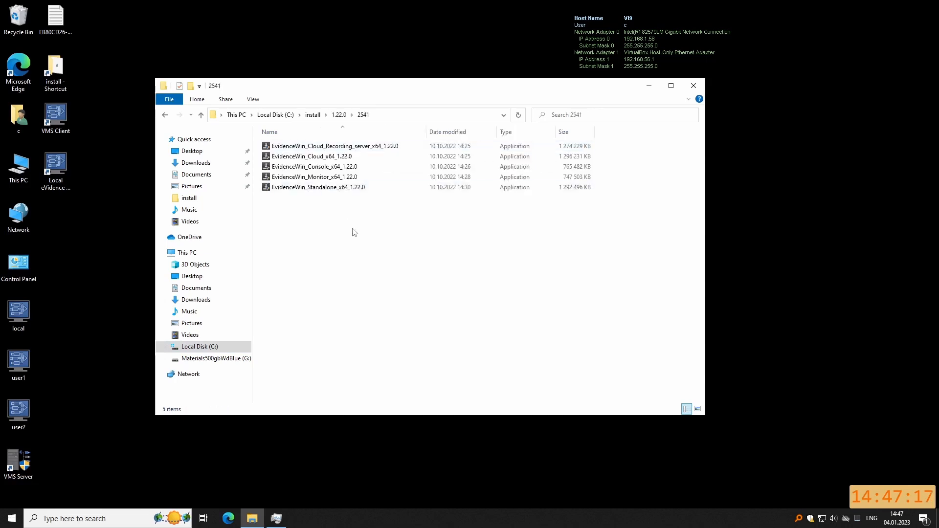
pyautogui.click(323, 191)
pyautogui.doubleClick(323, 190)
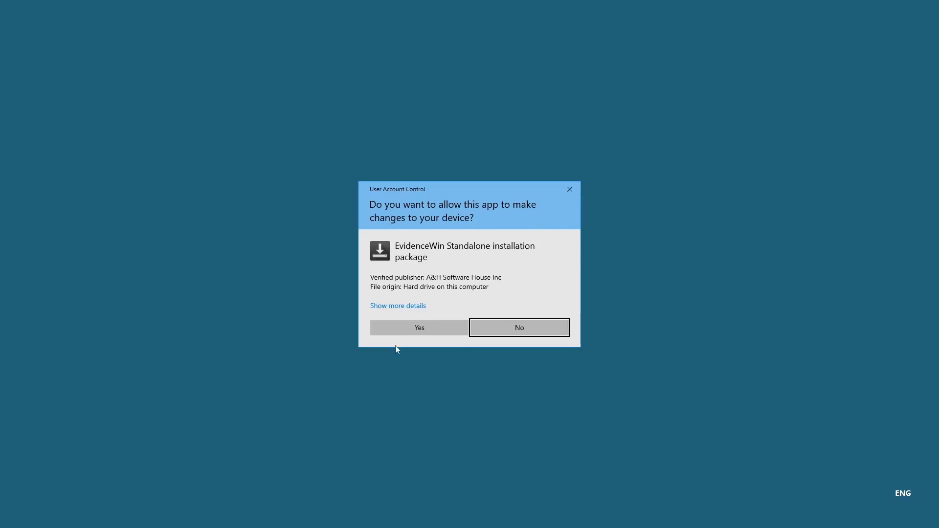
# Allow the installer, then dismiss its 'Another version detected' conflict warning.
pyautogui.click(409, 334)
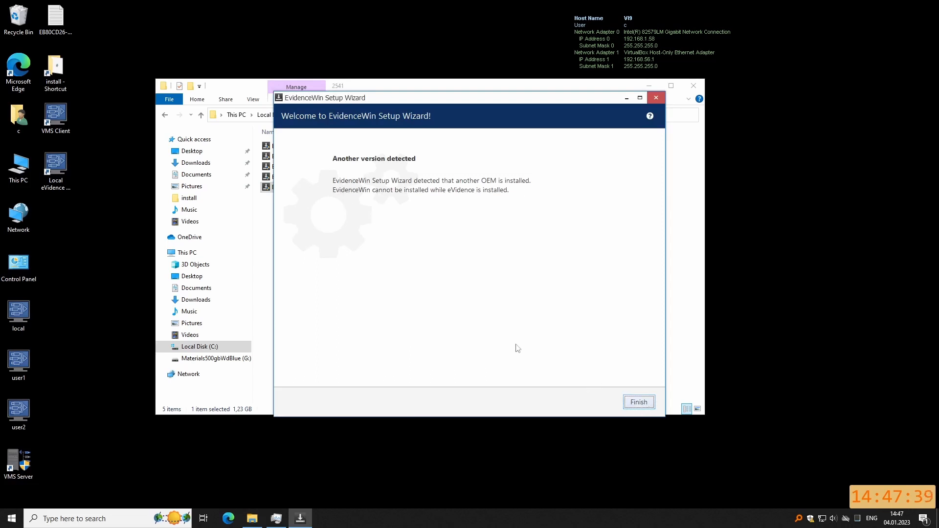
pyautogui.click(639, 402)
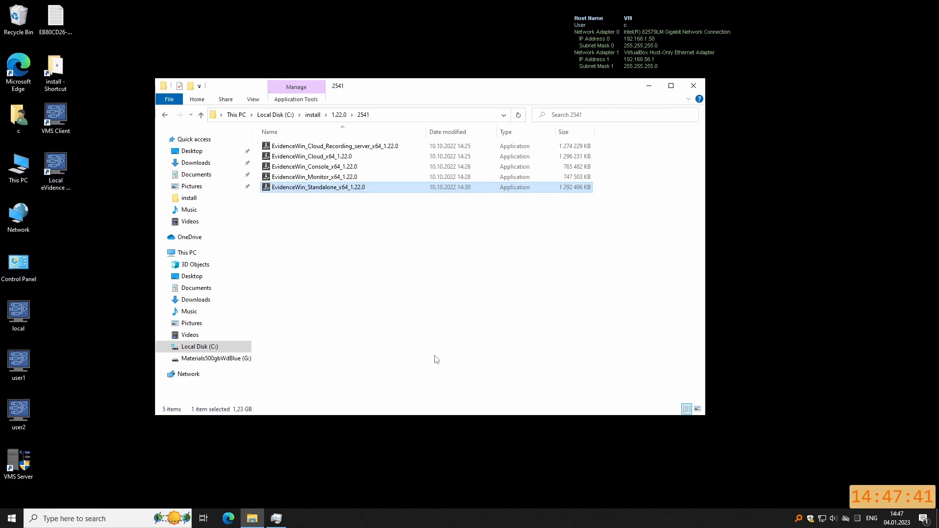
# Open the installed apps list in Windows Settings.
pyautogui.click(436, 360)
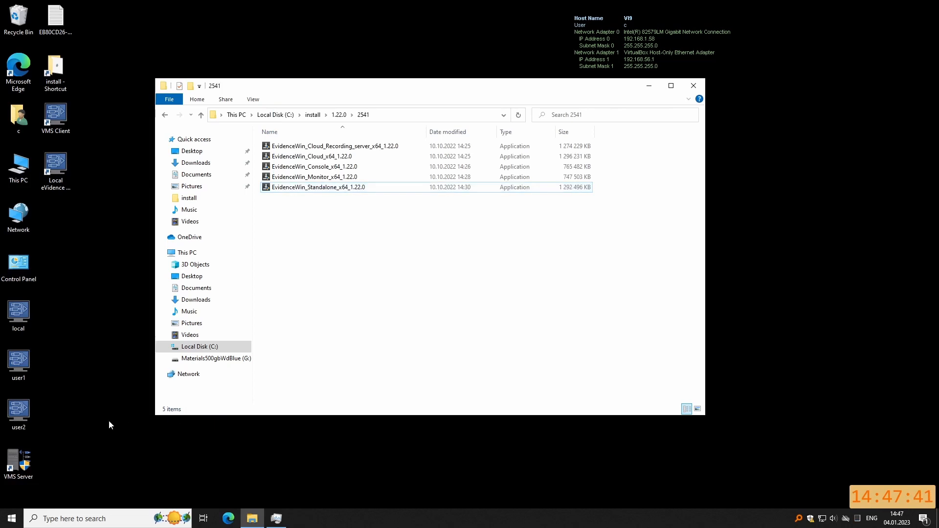
pyautogui.click(12, 518)
pyautogui.click(11, 483)
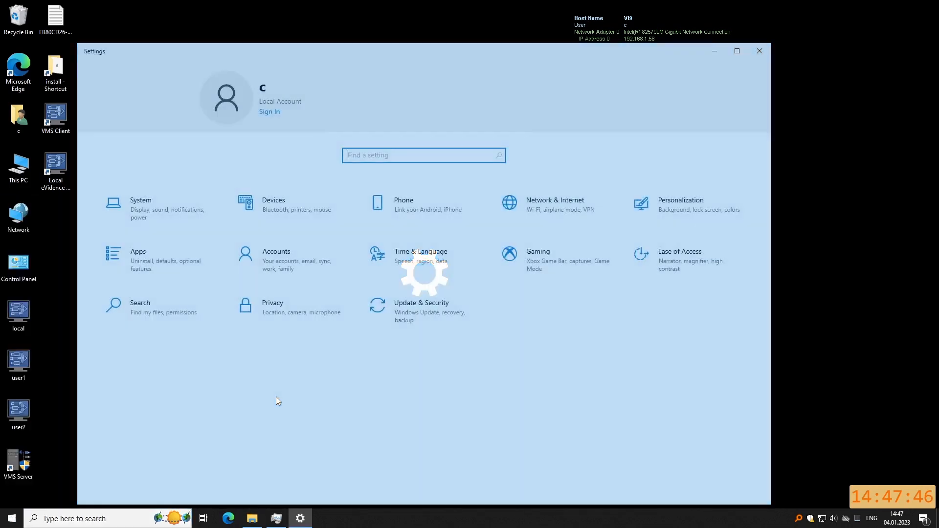
pyautogui.click(149, 268)
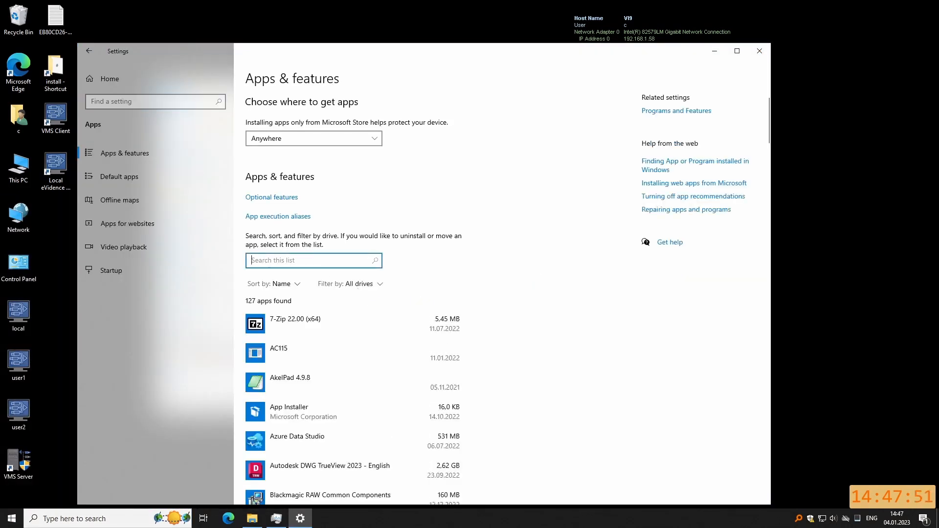
# Search 'eviden' and start uninstalling eVidence 2.5.11 with administrator rights.
pyautogui.write('evdi')
pyautogui.press('BackSpace')
pyautogui.write('iden')
pyautogui.click(313, 325)
pyautogui.click(445, 363)
pyautogui.click(471, 345)
pyautogui.click(420, 324)
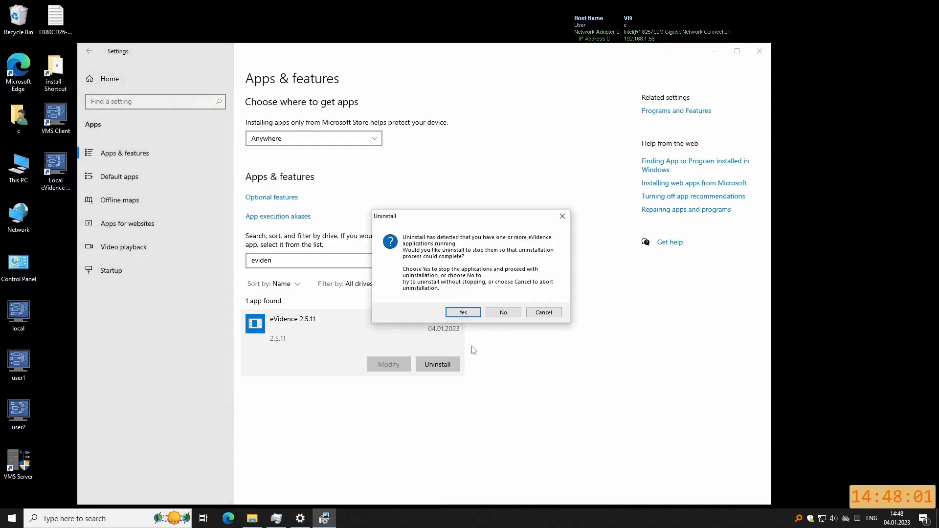
# Stop running eVidence apps, confirm full removal including the configuration database, and close Settings.
pyautogui.click(464, 313)
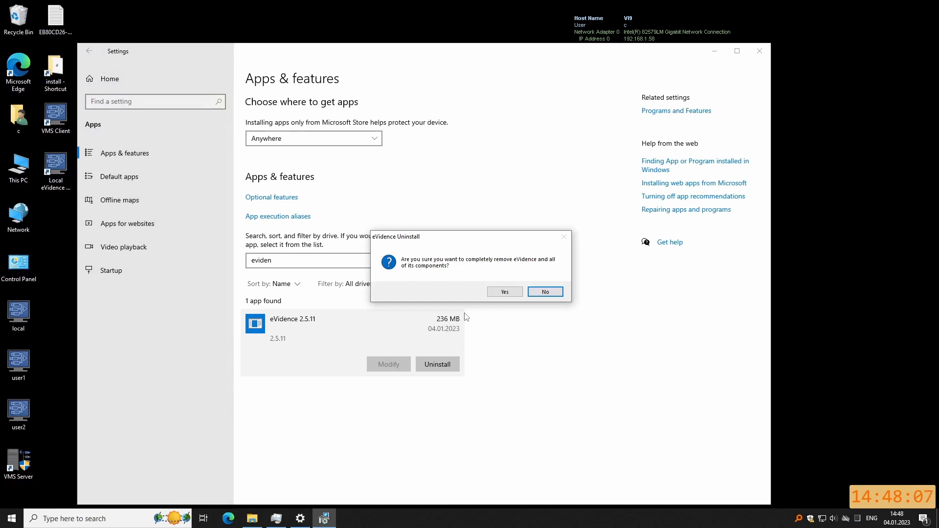
pyautogui.click(507, 294)
pyautogui.click(509, 305)
pyautogui.click(509, 307)
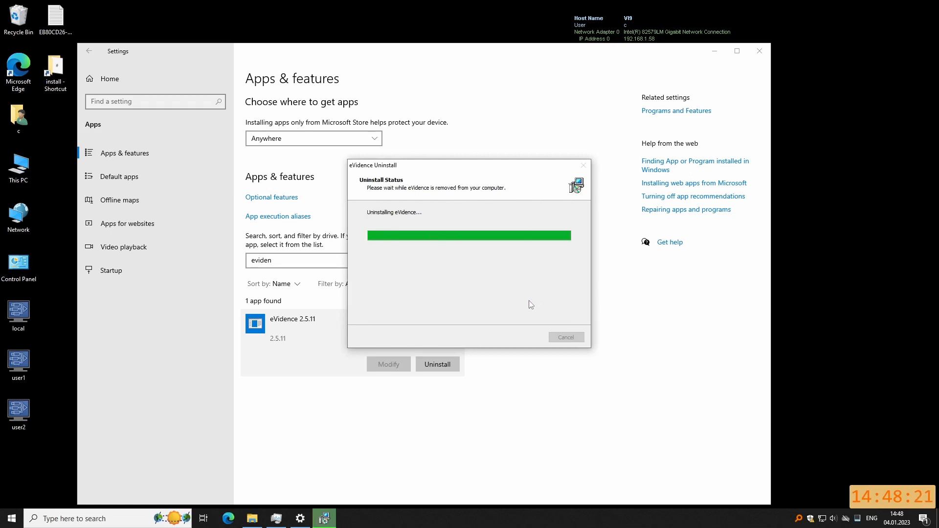
pyautogui.click(760, 52)
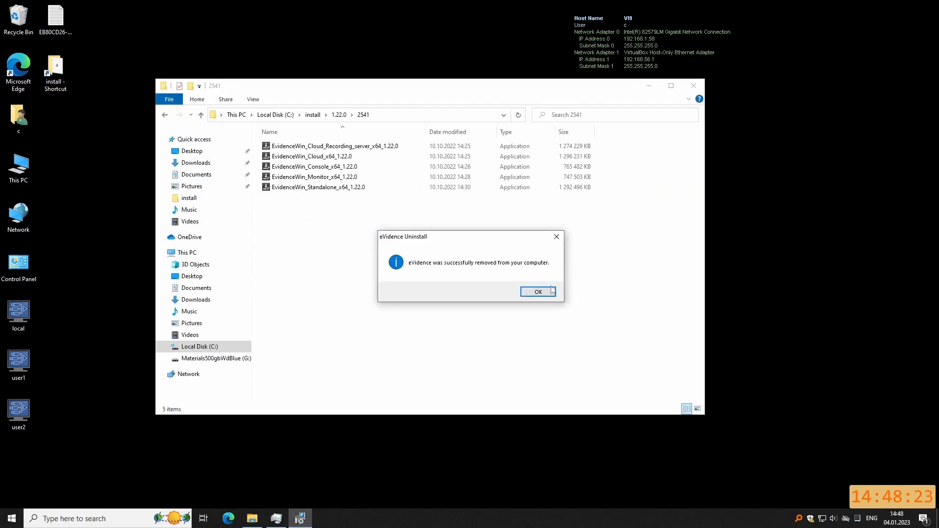
pyautogui.click(548, 294)
# Install EvidenceWin Standalone 1.22.0 with the default folder and all three components.
pyautogui.doubleClick(315, 188)
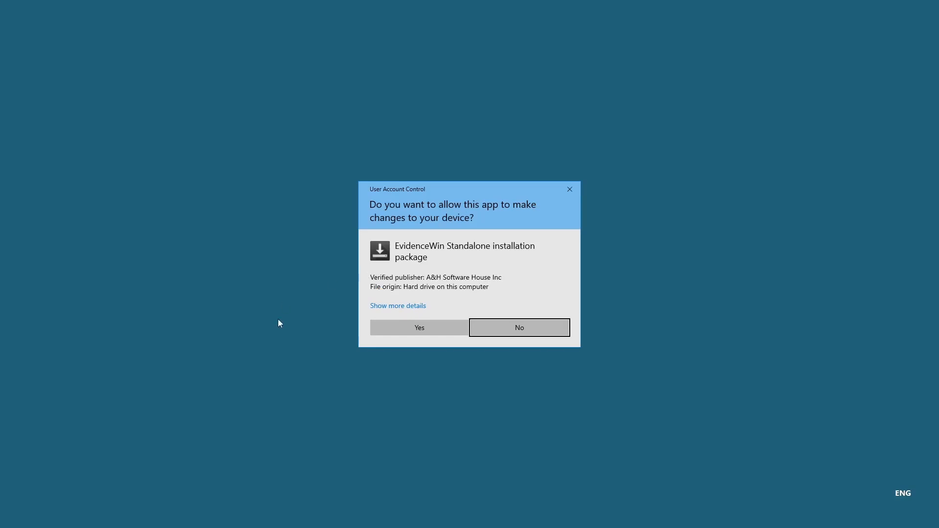
pyautogui.click(433, 335)
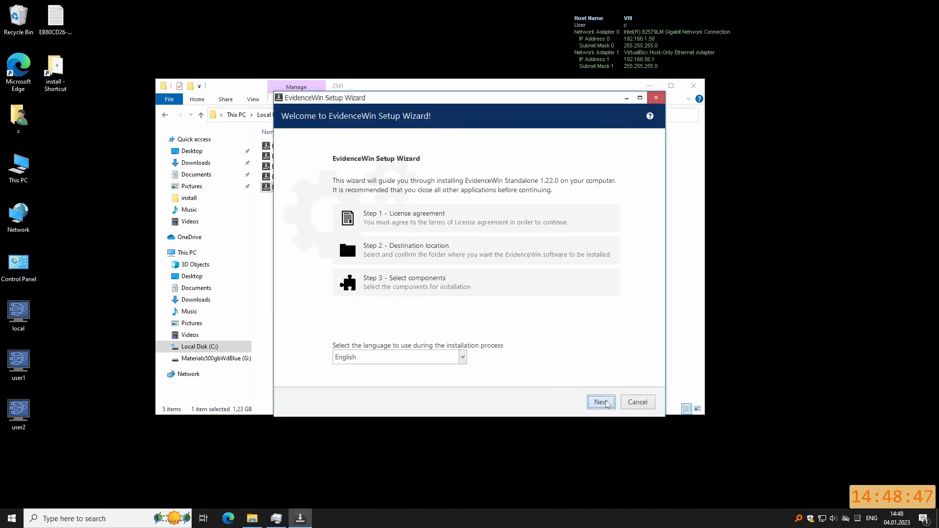
pyautogui.click(606, 403)
pyautogui.click(339, 358)
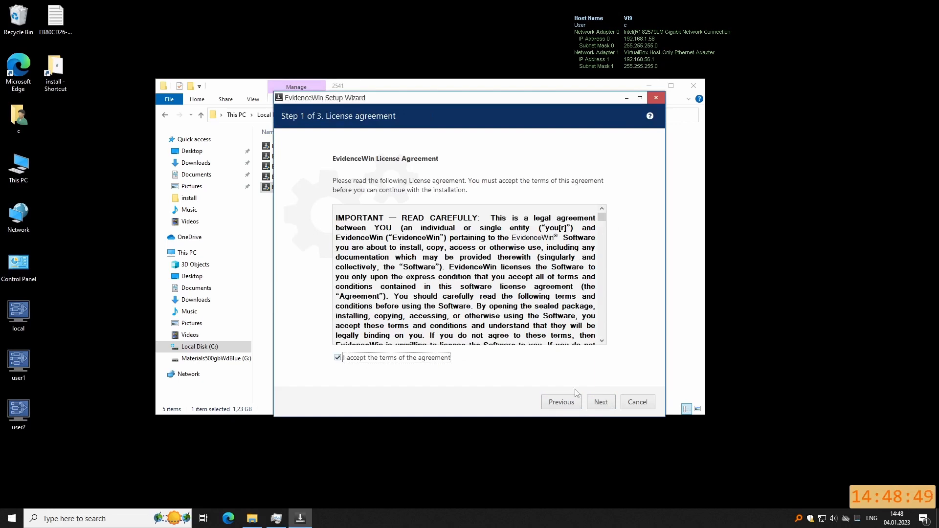
pyautogui.click(601, 404)
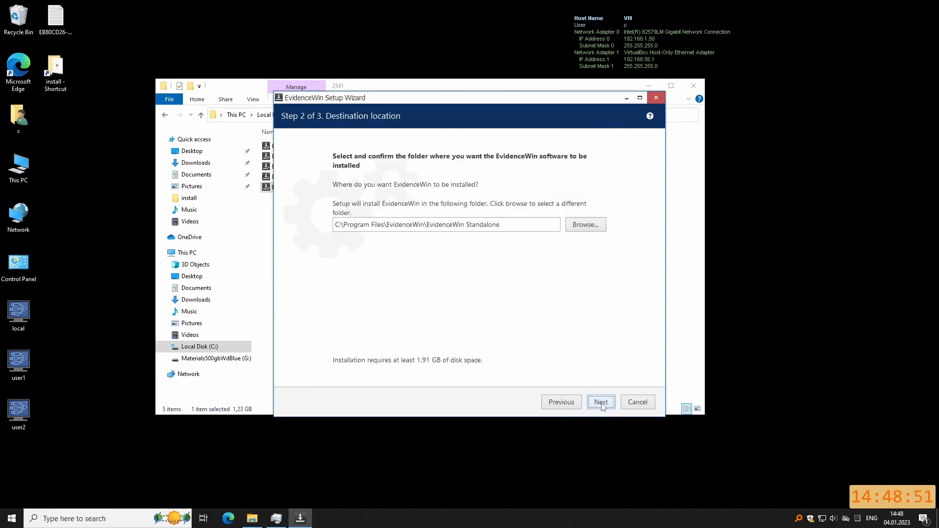
pyautogui.click(601, 404)
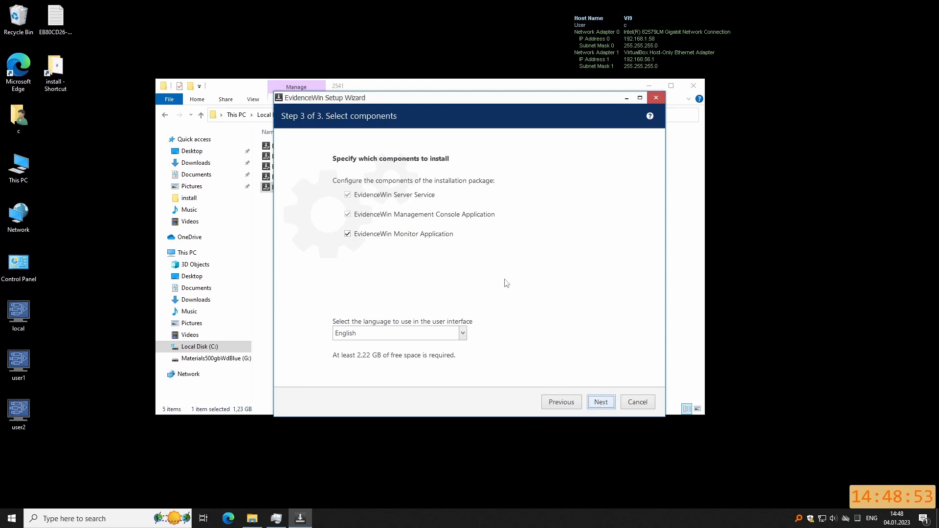
pyautogui.click(605, 406)
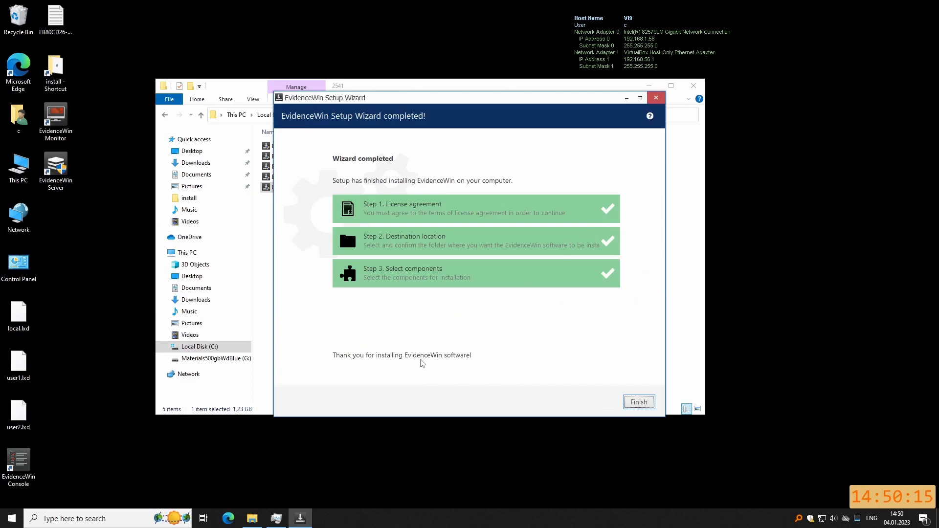
# Close the setup wizard and Explorer, then configure the server as 'Server' on port 60554.
pyautogui.click(639, 403)
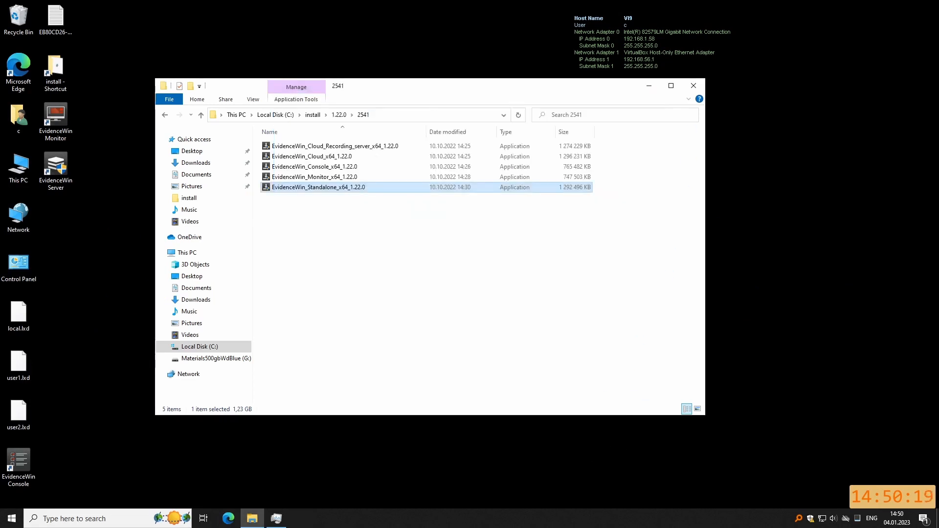
pyautogui.click(695, 86)
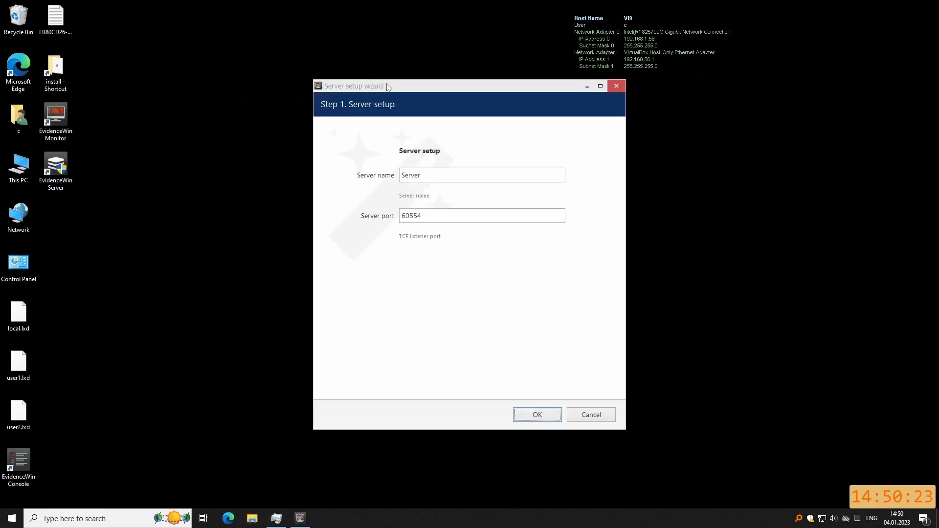
pyautogui.moveTo(387, 86); pyautogui.dragTo(231, 80)
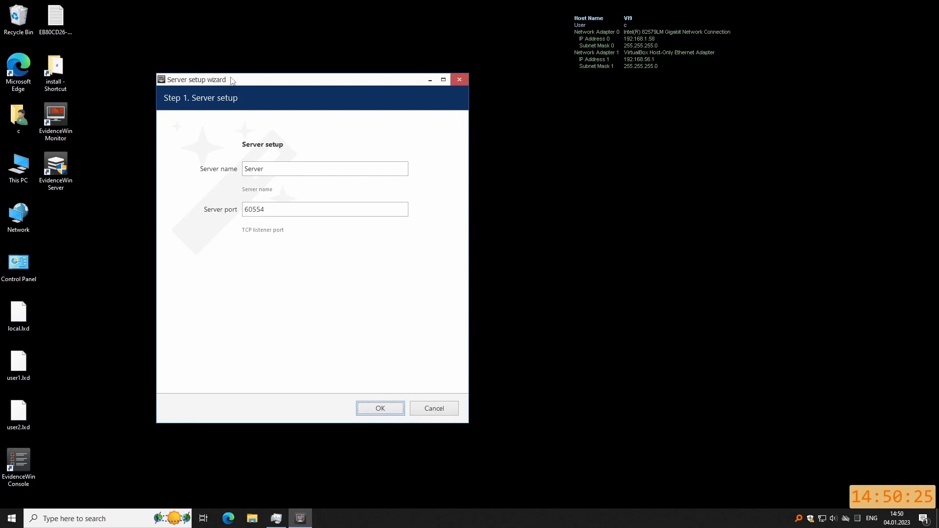
pyautogui.click(380, 411)
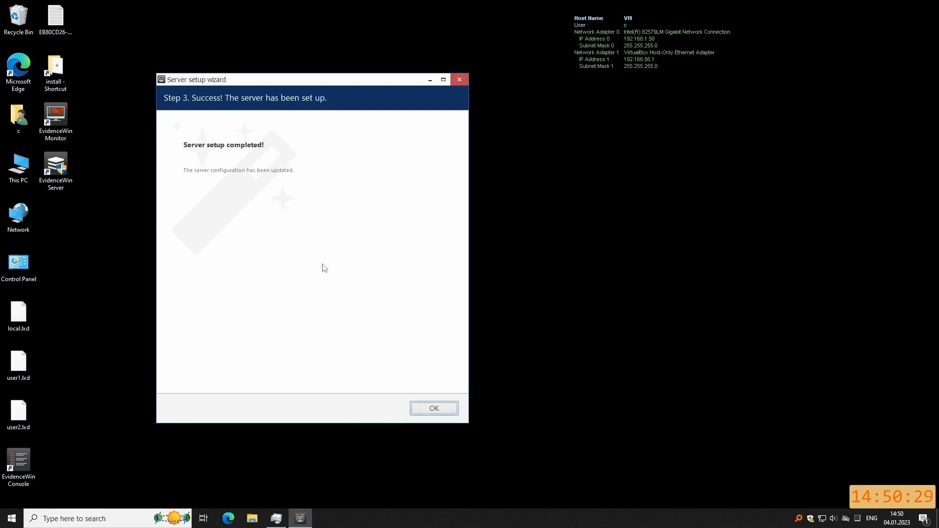
pyautogui.click(433, 410)
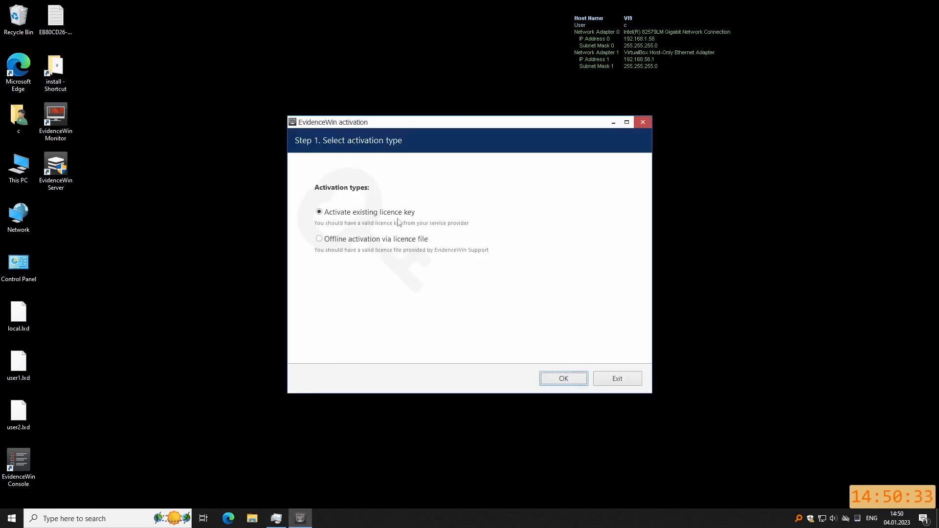
# Copy the licence key from the desktop file's name.
pyautogui.click(60, 28)
pyautogui.press('F2')
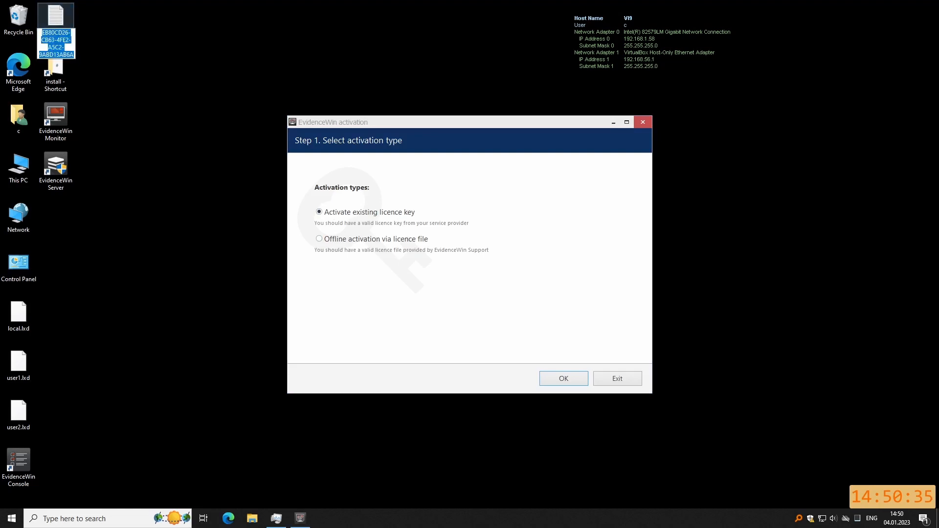
pyautogui.rightClick(65, 45)
pyautogui.click(73, 74)
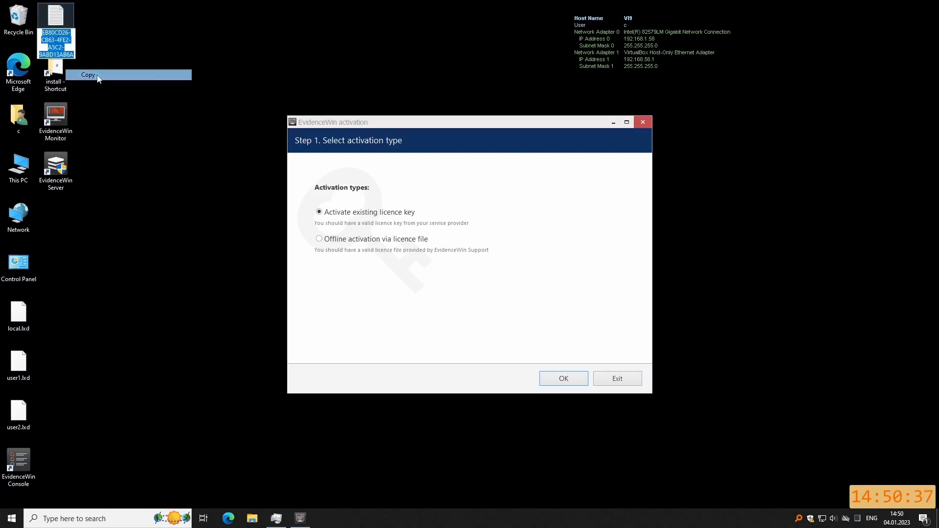
# Paste the licence key, activate it allowing services to stop, and proceed to setup.
pyautogui.click(564, 379)
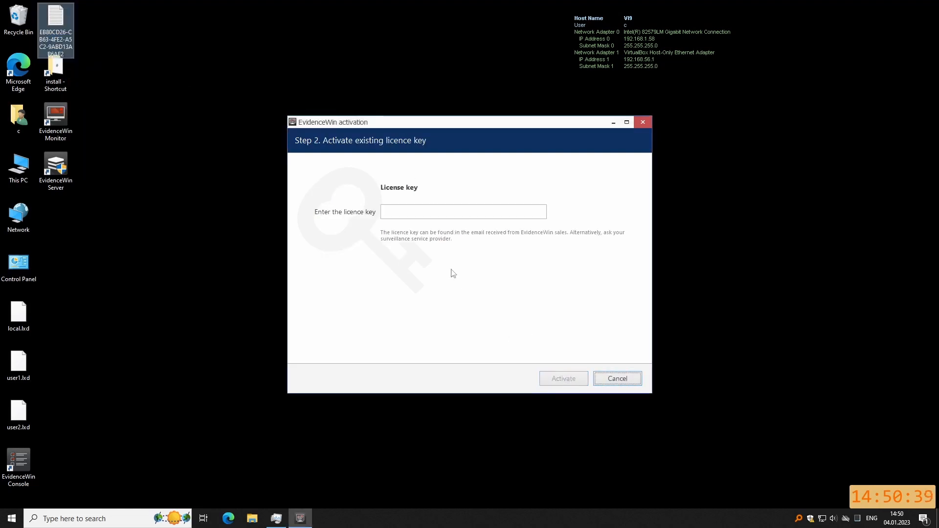
pyautogui.rightClick(412, 211)
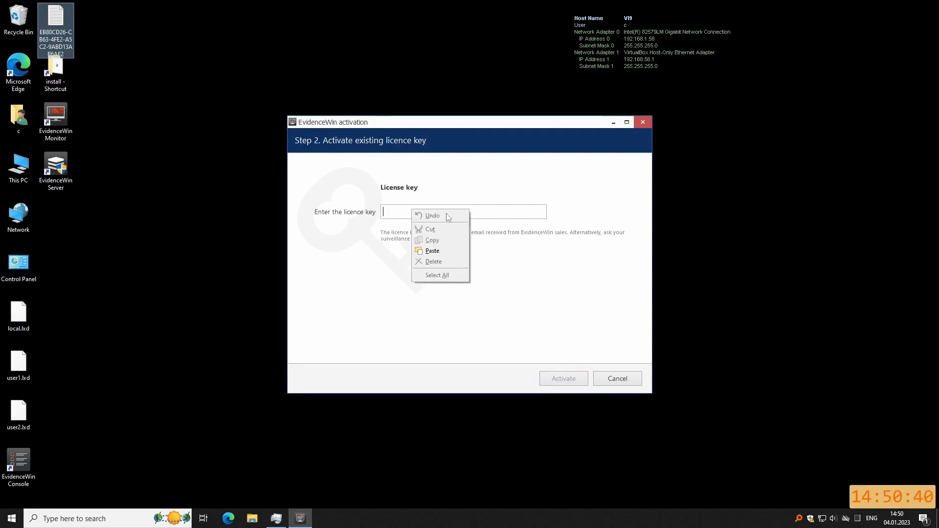
pyautogui.click(443, 251)
pyautogui.click(564, 380)
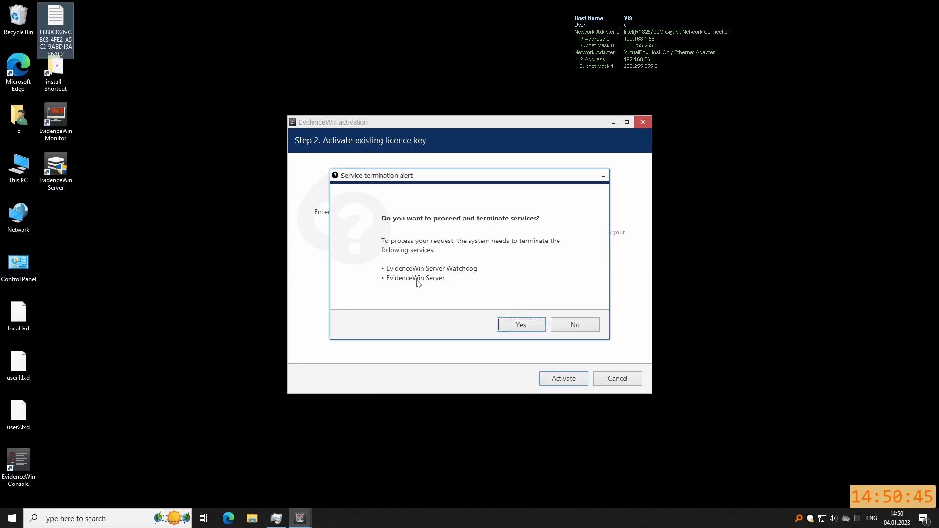
pyautogui.click(529, 329)
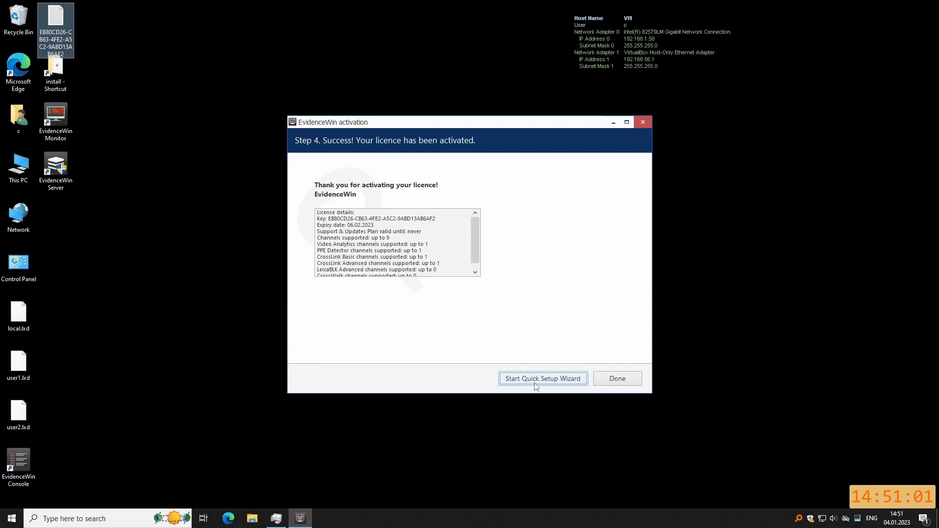
pyautogui.click(548, 385)
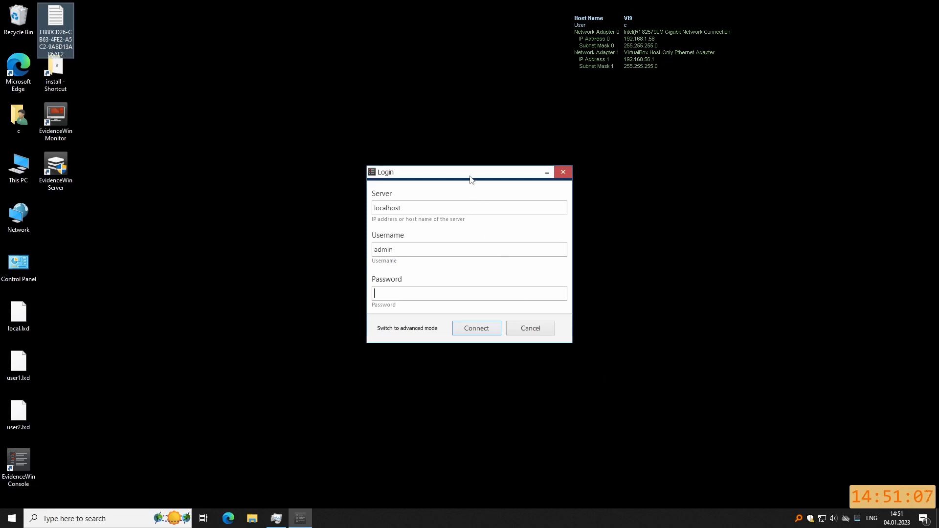
# Connect as admin, set a new admin password entered twice, and dismiss the trial version notice.
pyautogui.moveTo(470, 177); pyautogui.dragTo(460, 169)
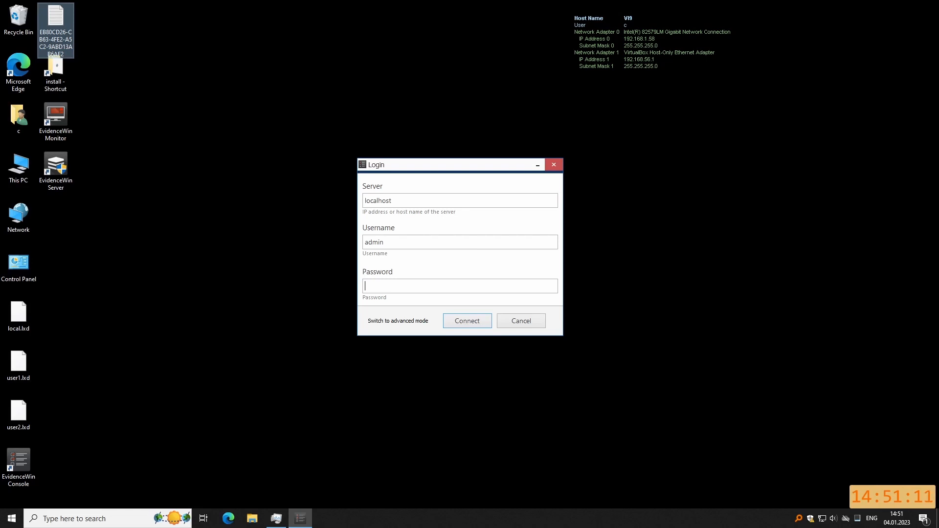
pyautogui.click(476, 325)
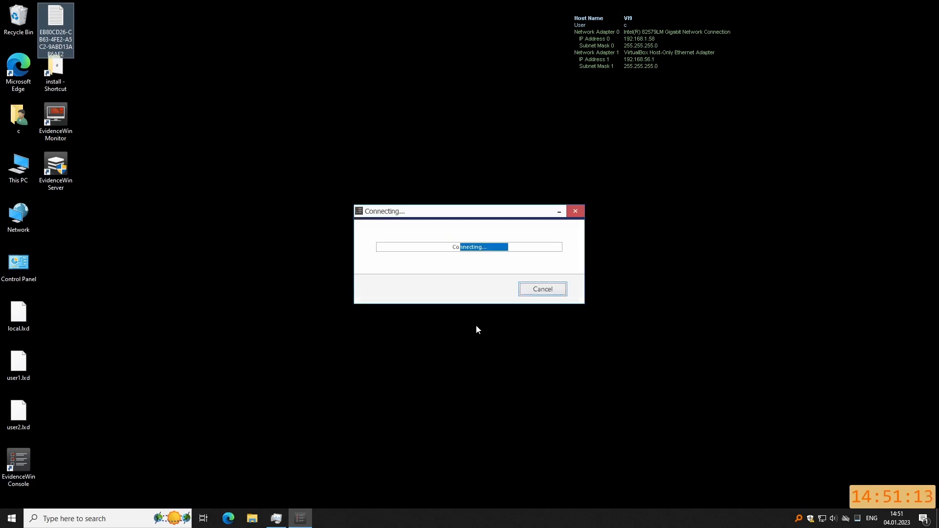
pyautogui.click(412, 270)
pyautogui.write('1')
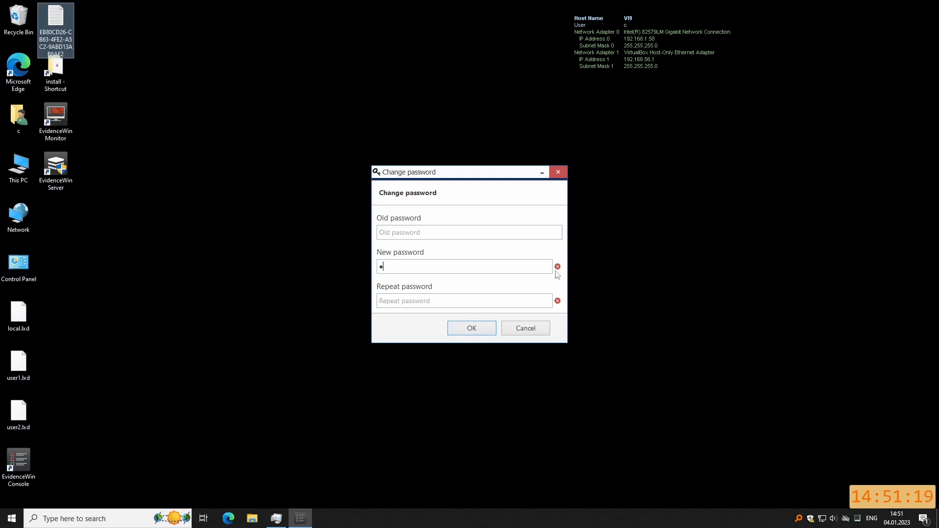
pyautogui.moveTo(565, 272)
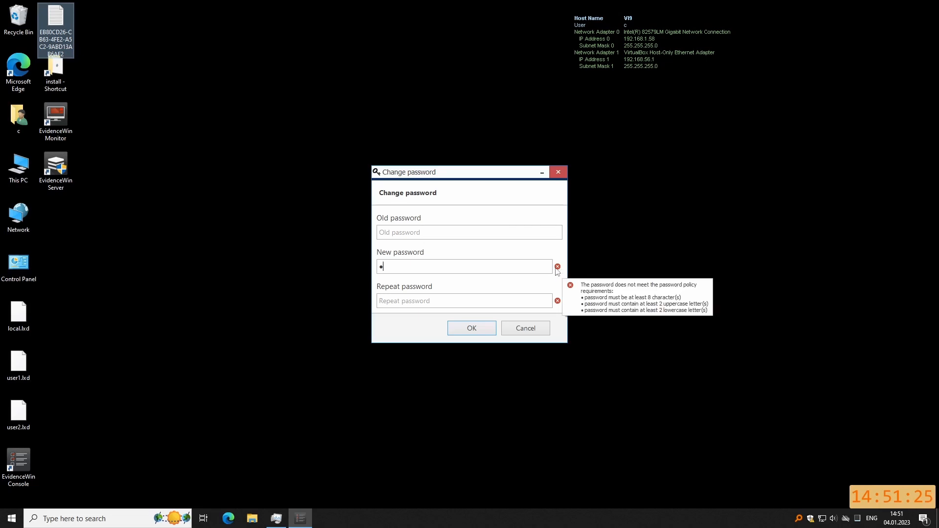
pyautogui.hotkey('ctrl', 'a')
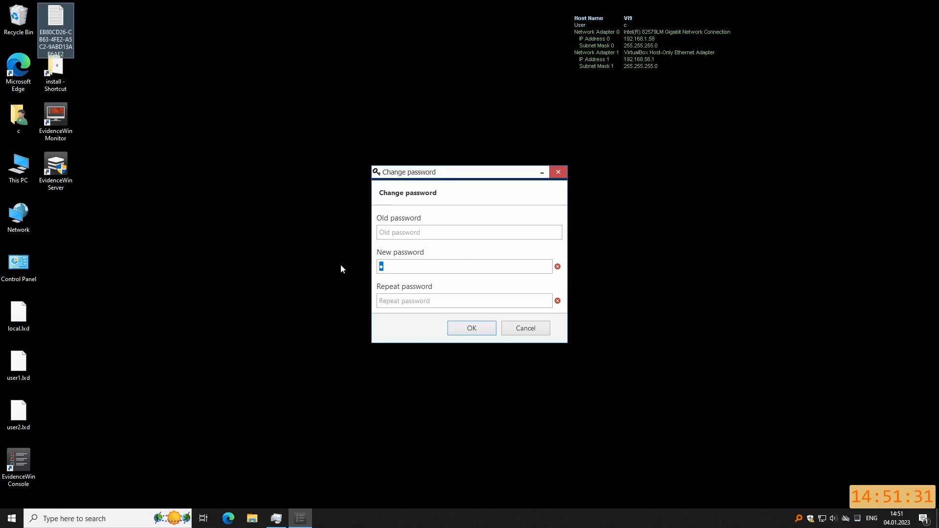
pyautogui.write('1234567890')
pyautogui.press('Tab')
pyautogui.write('1234567890')
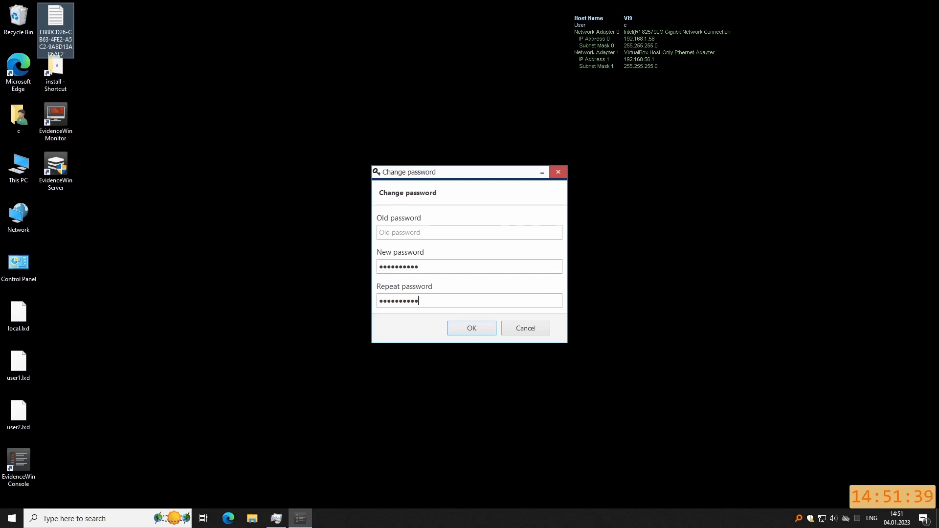
pyautogui.click(469, 327)
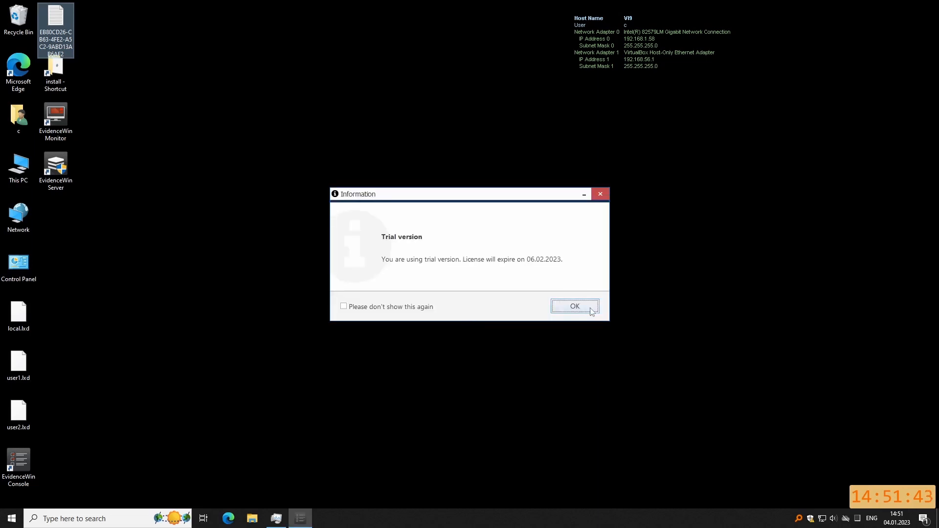
pyautogui.click(575, 307)
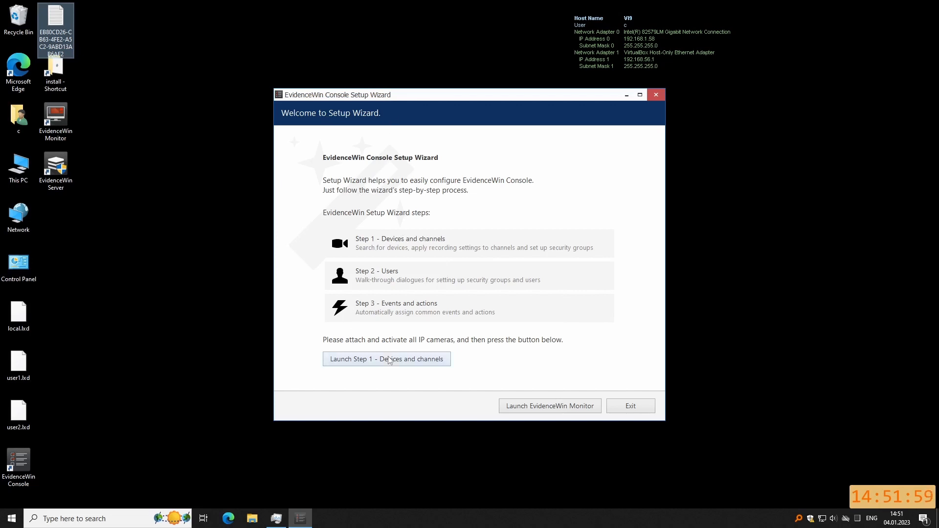
# Complete all three wizard steps empty: cancel the camera scan, skip security groups, apply no rules.
pyautogui.click(363, 365)
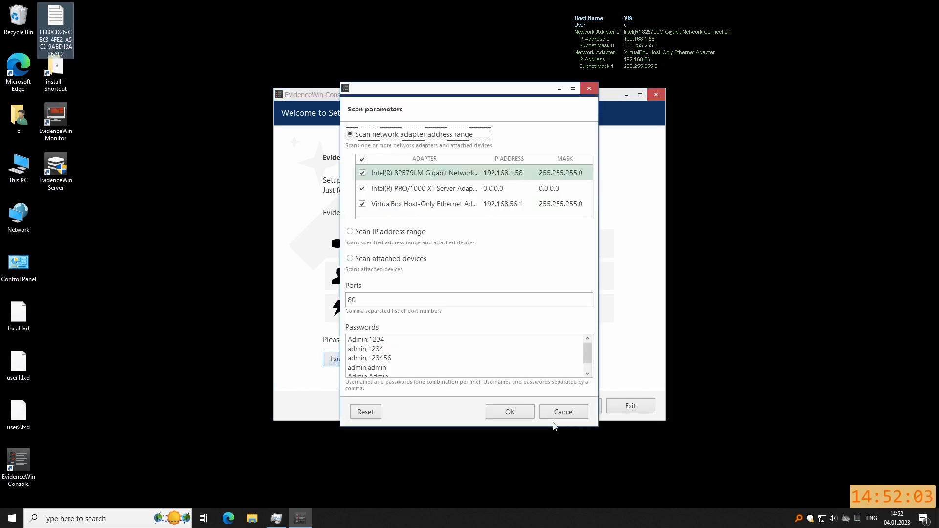
pyautogui.click(563, 413)
pyautogui.click(519, 305)
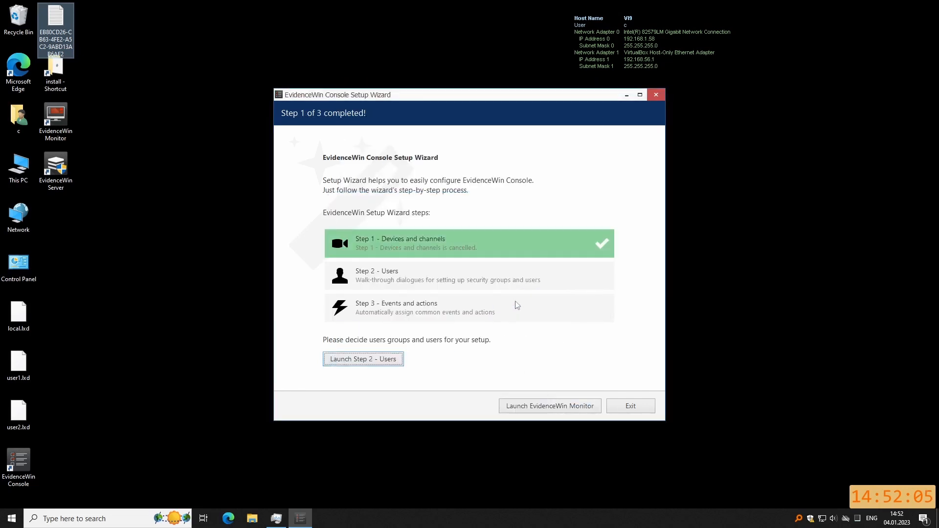
pyautogui.click(362, 363)
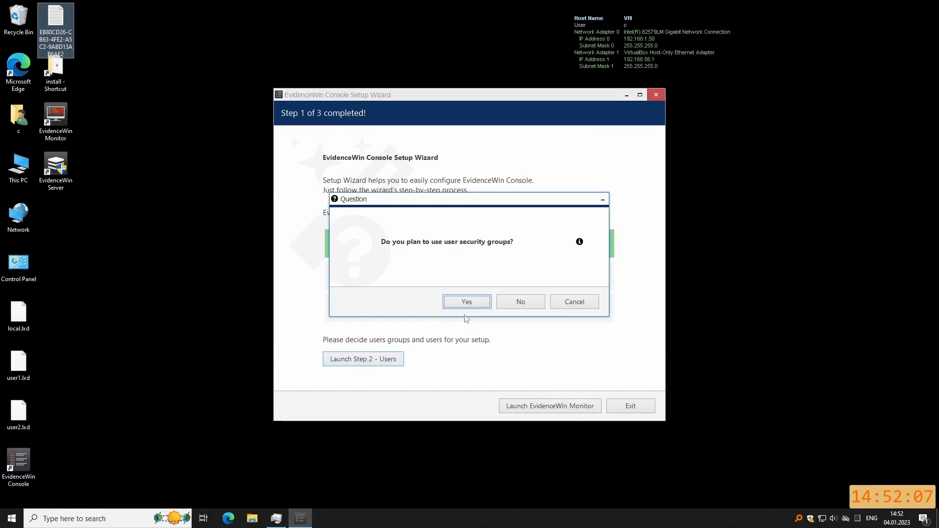
pyautogui.click(521, 302)
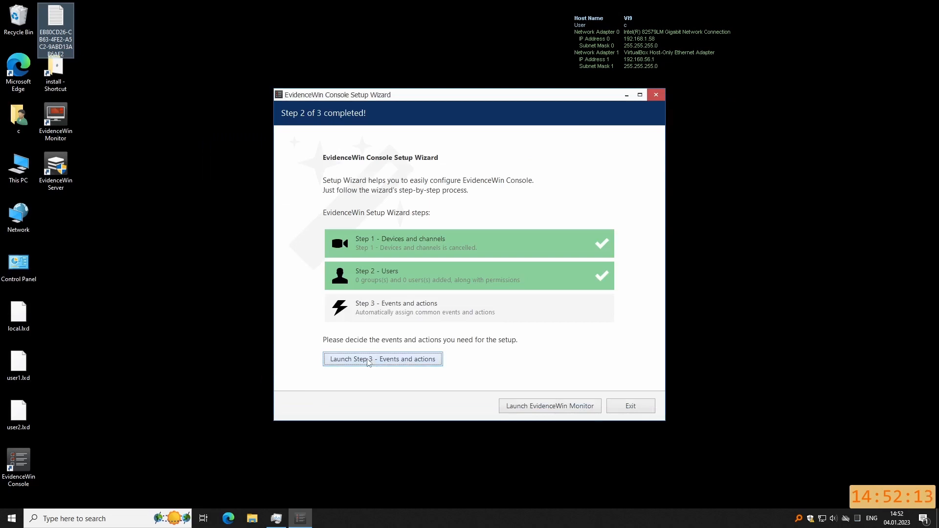
pyautogui.click(368, 363)
pyautogui.click(528, 425)
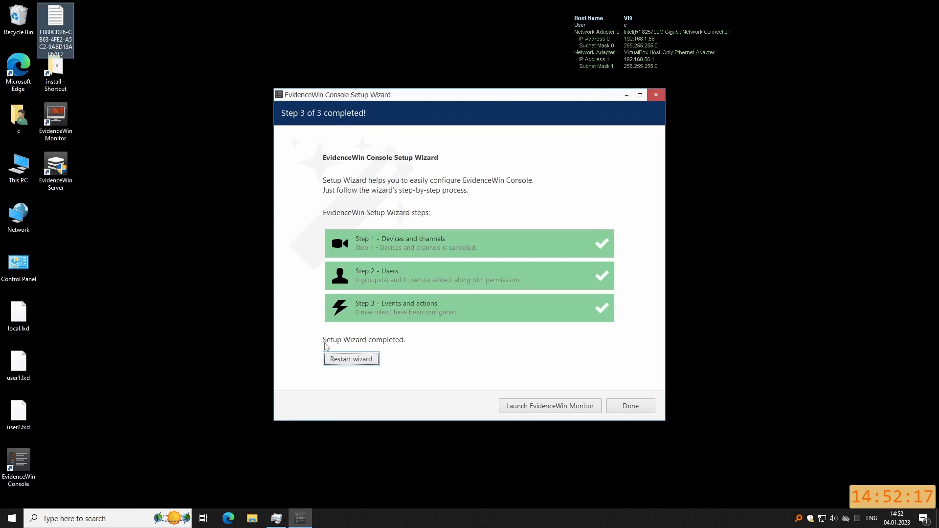
pyautogui.click(631, 407)
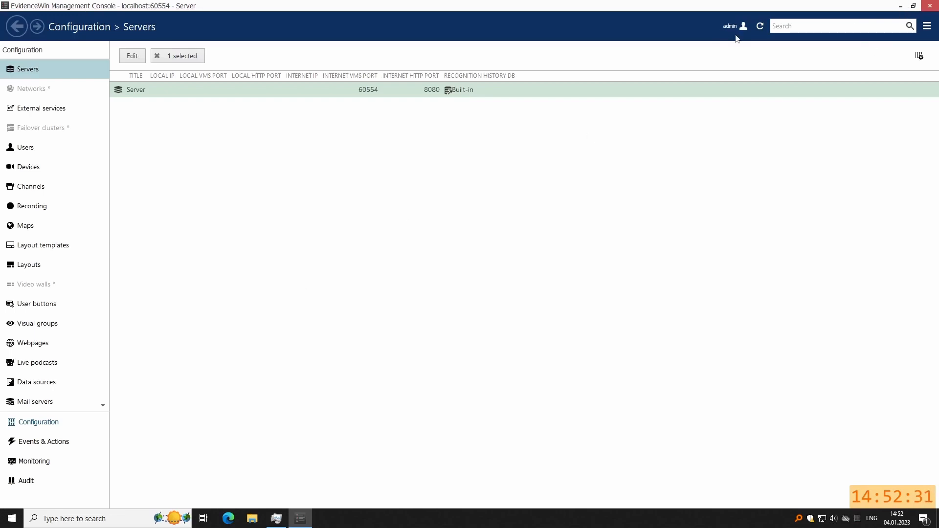
# Load config230104.xml for configuration import and acknowledge the user-permissions warning.
pyautogui.click(928, 30)
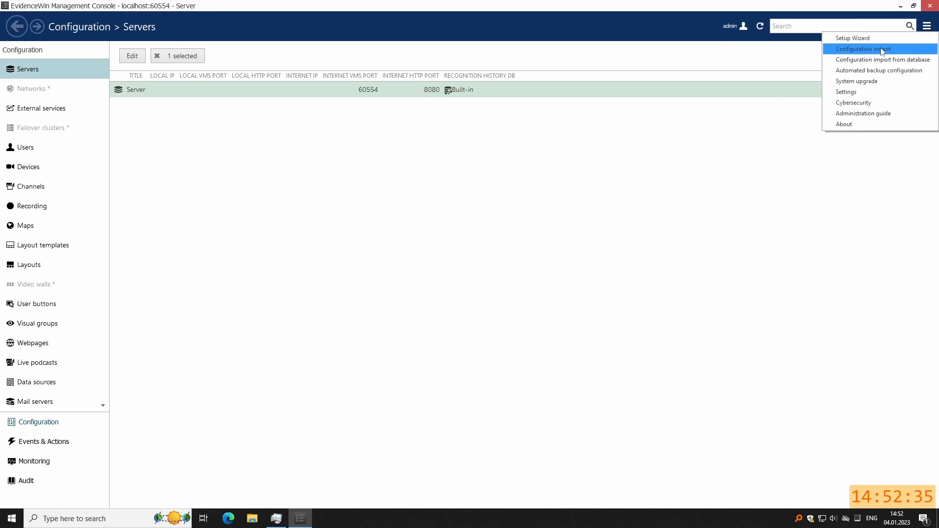
pyautogui.click(854, 49)
pyautogui.click(129, 95)
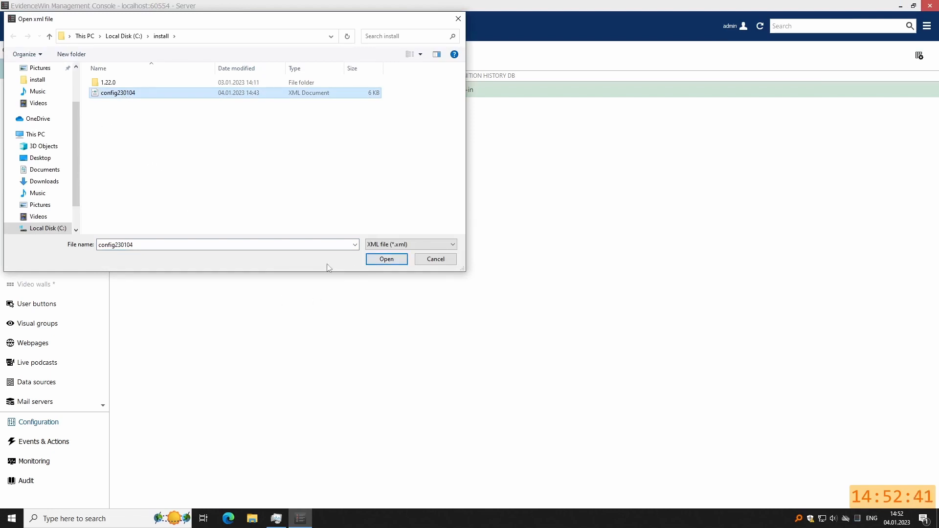
pyautogui.click(385, 263)
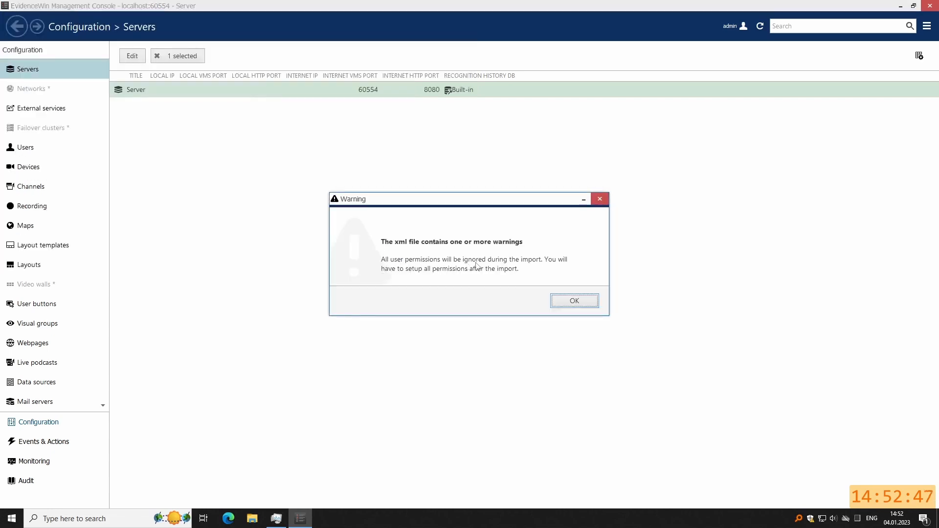
pyautogui.click(580, 304)
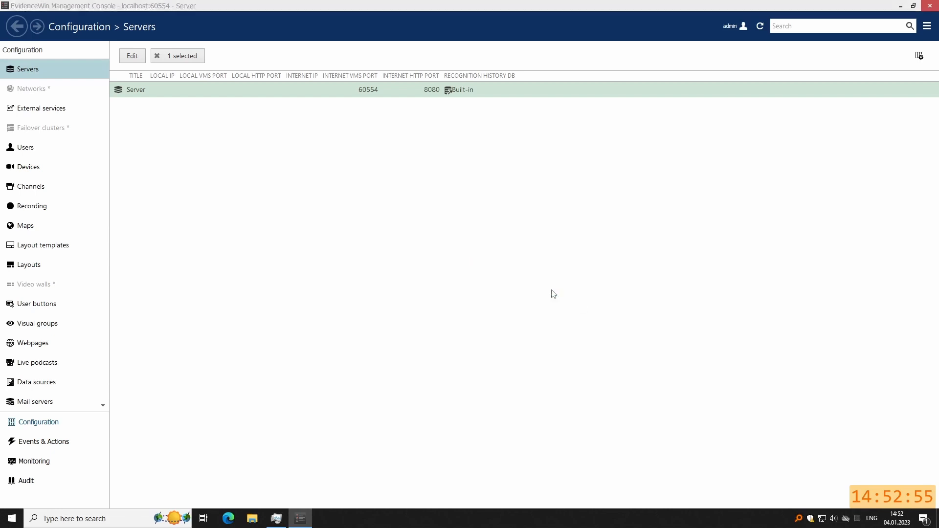
# Review both cameras' details and import the selected items into the database.
pyautogui.click(188, 96)
pyautogui.click(187, 84)
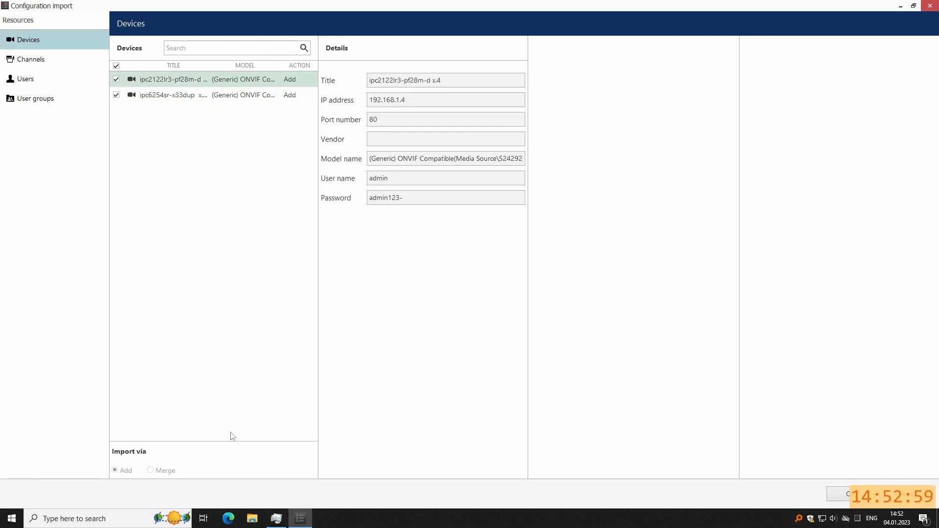
pyautogui.click(841, 499)
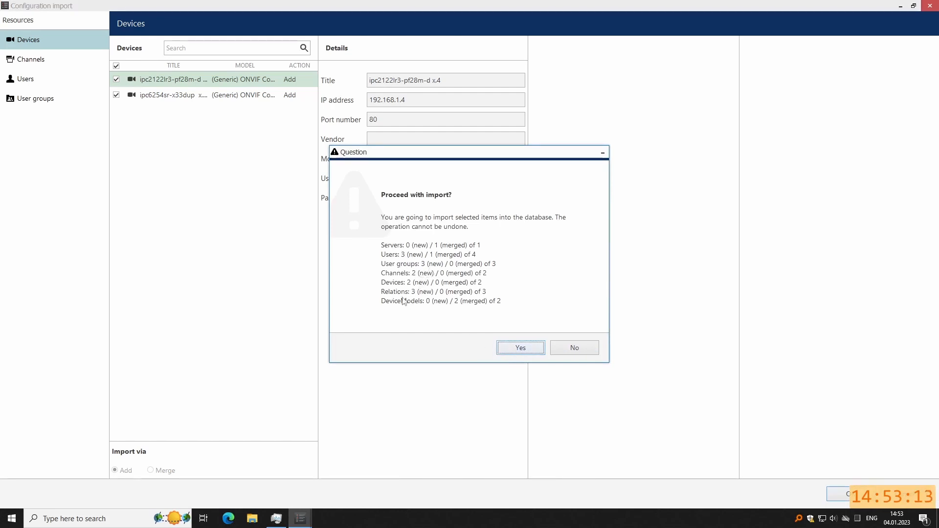
pyautogui.click(518, 346)
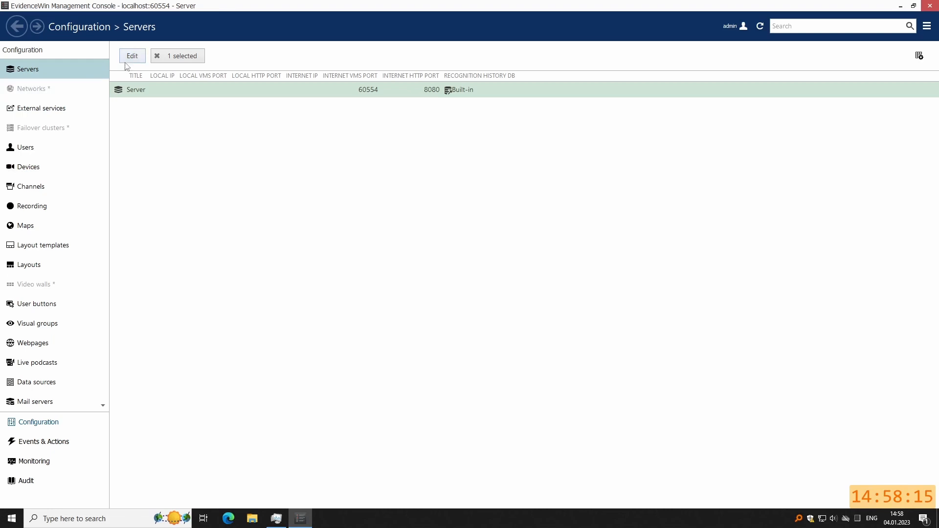
# Browse to the G:\eVidence\Archive Files folder in File Explorer.
pyautogui.click(252, 519)
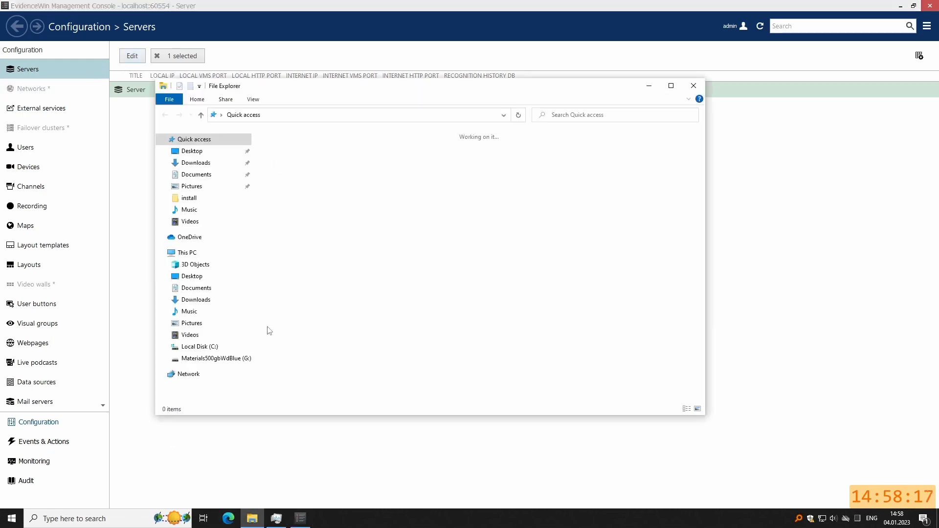
pyautogui.click(211, 357)
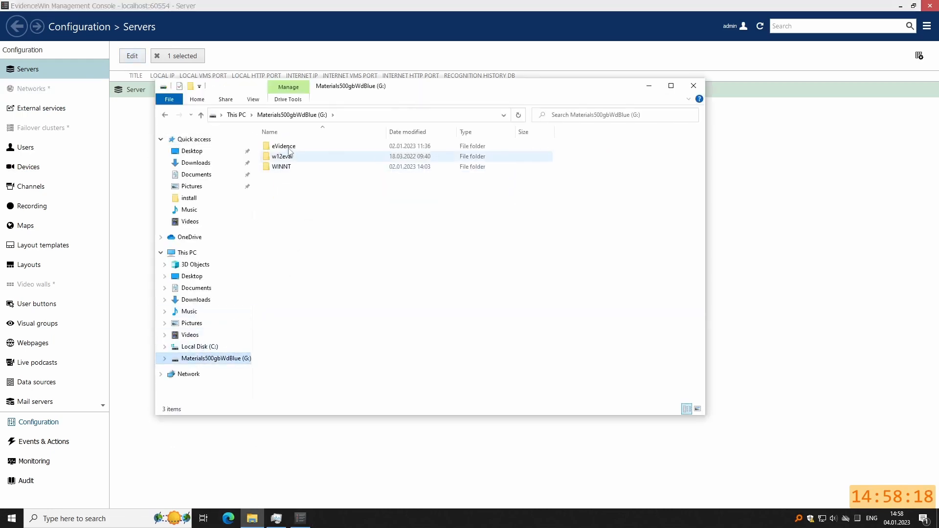
pyautogui.doubleClick(291, 155)
pyautogui.doubleClick(281, 146)
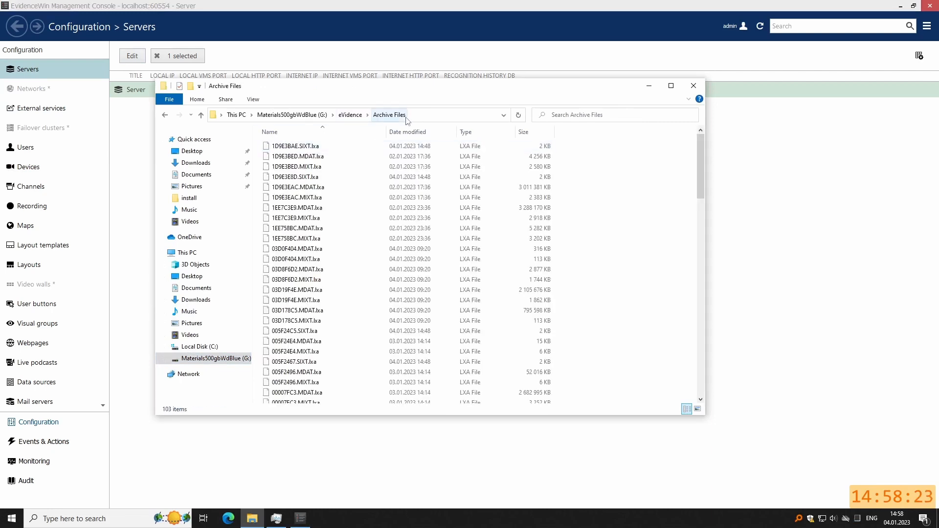
pyautogui.click(649, 86)
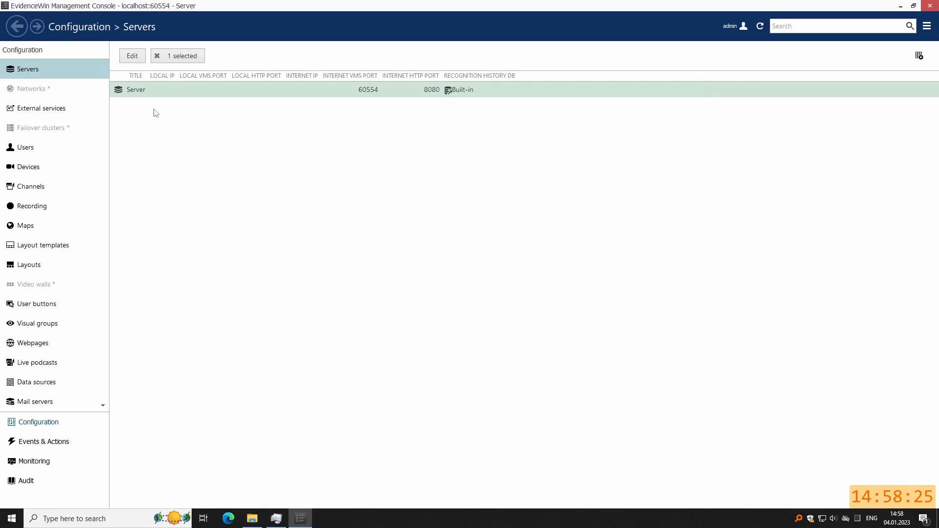
# Open the server's properties and compare them with the archive folder's full path.
pyautogui.click(133, 57)
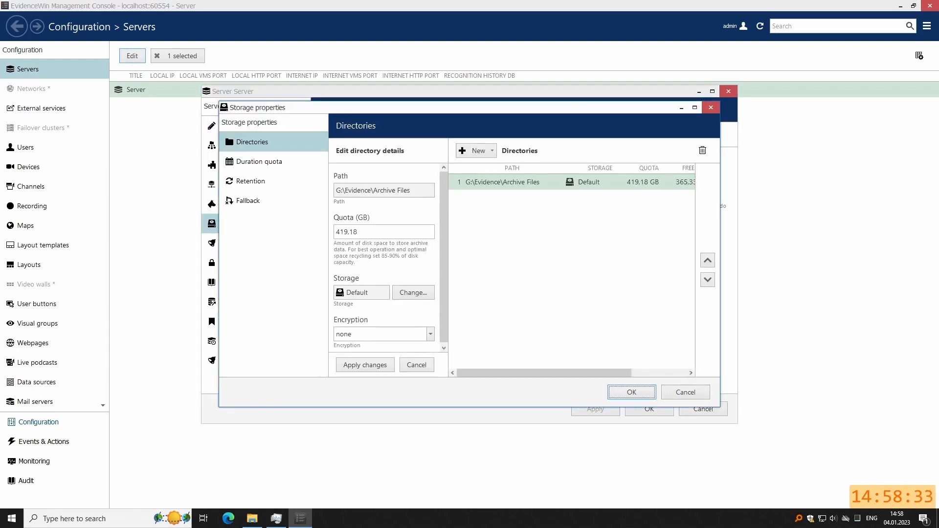
pyautogui.click(252, 517)
pyautogui.click(432, 114)
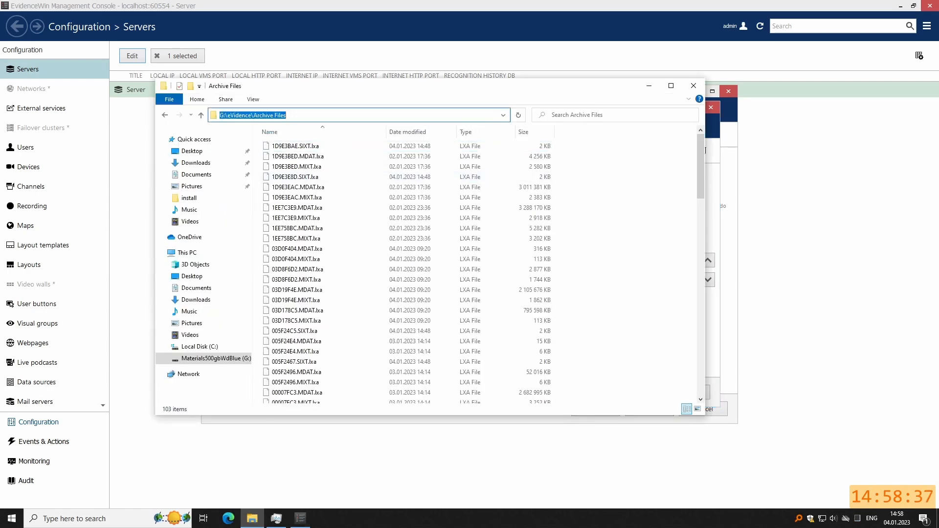
pyautogui.click(646, 86)
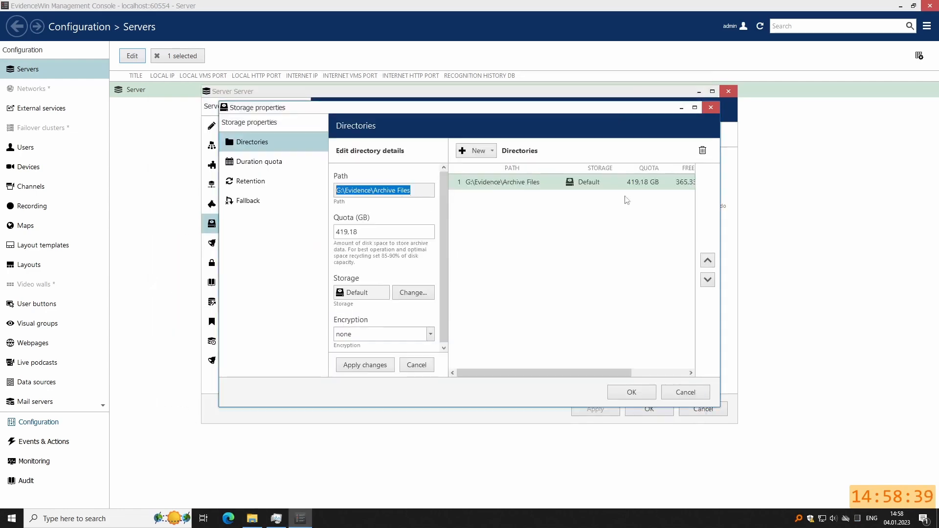
pyautogui.moveTo(595, 374); pyautogui.dragTo(485, 366)
# Keep G:\Evidence\Archive Files as the storage directory, apply, and close the server properties.
pyautogui.click(493, 151)
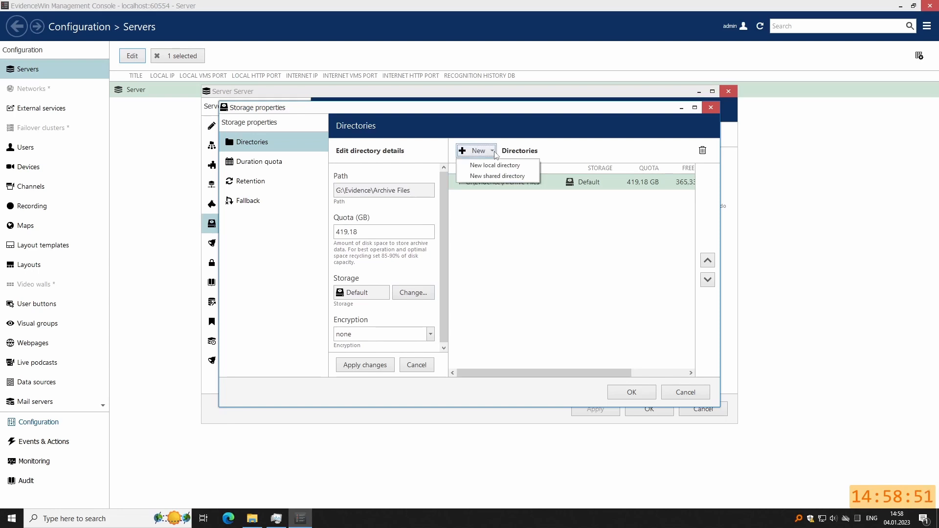
pyautogui.click(569, 143)
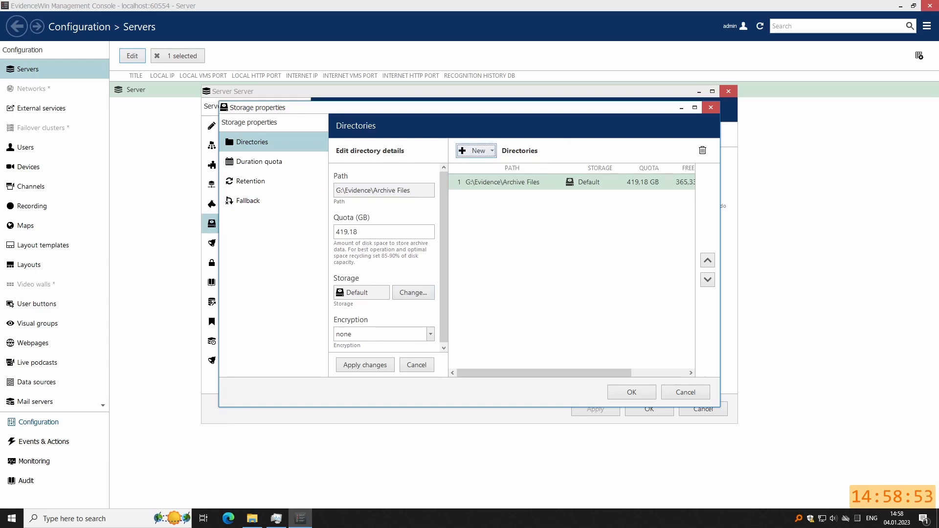
pyautogui.click(384, 190)
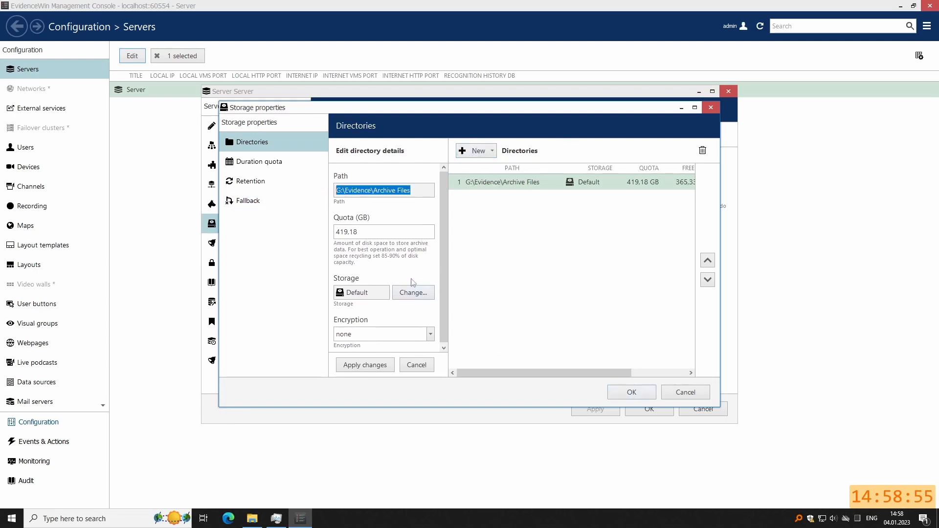
pyautogui.click(631, 392)
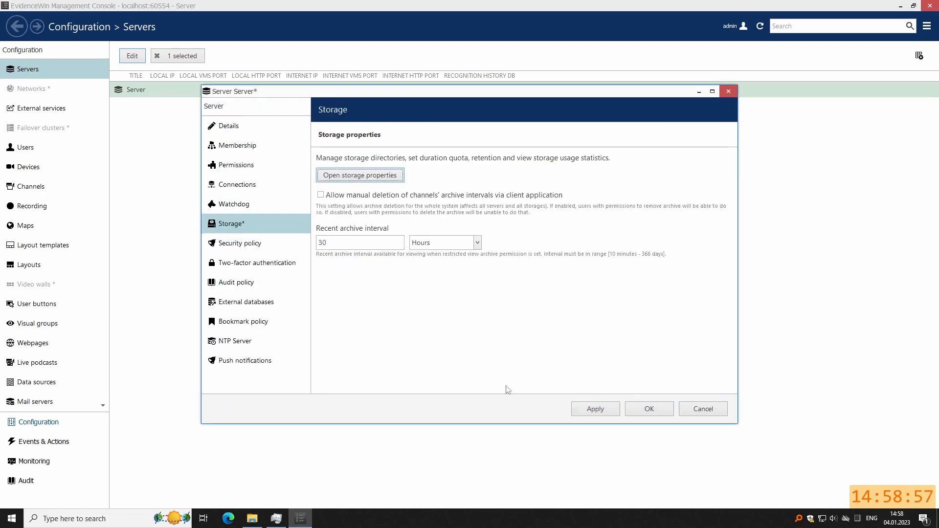
pyautogui.click(588, 409)
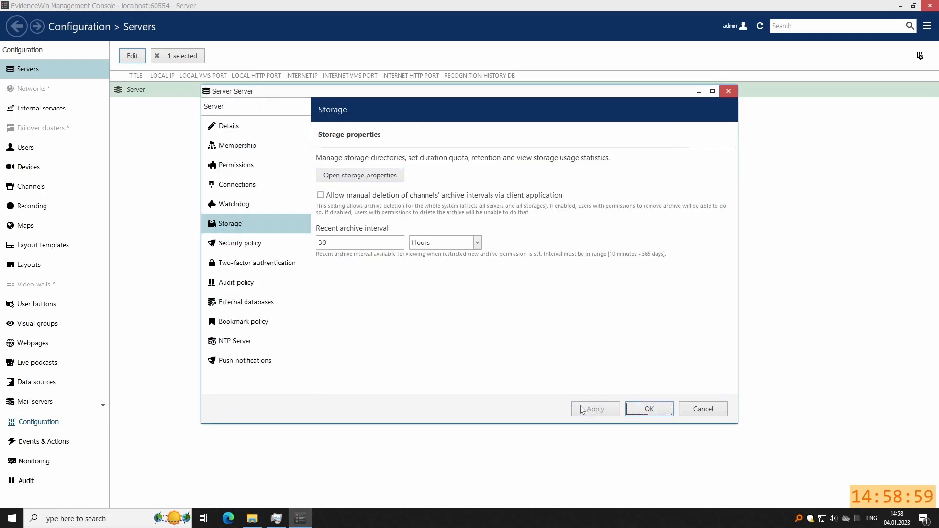
pyautogui.click(699, 91)
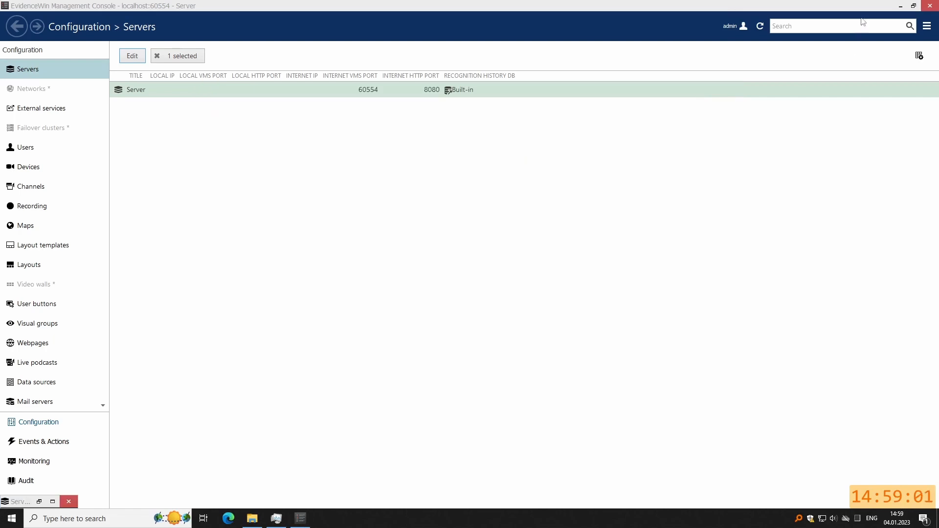
pyautogui.click(306, 521)
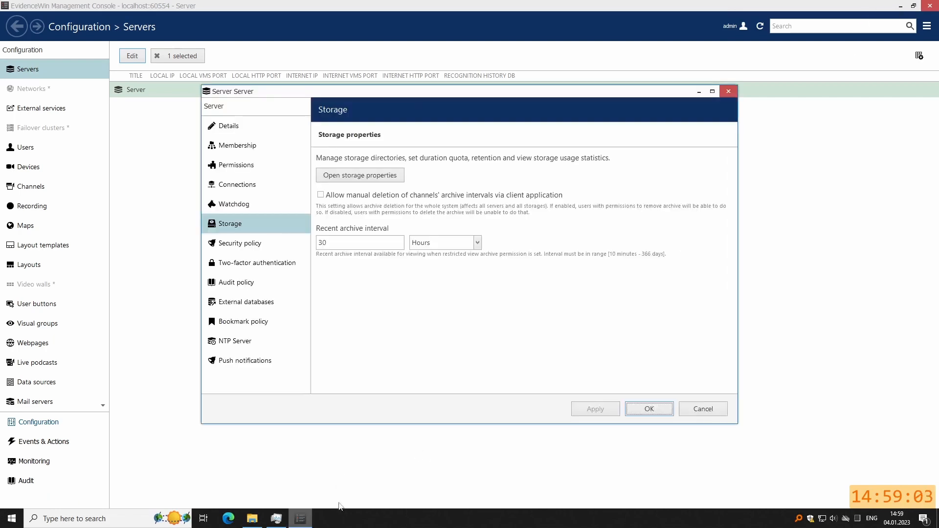
pyautogui.click(643, 412)
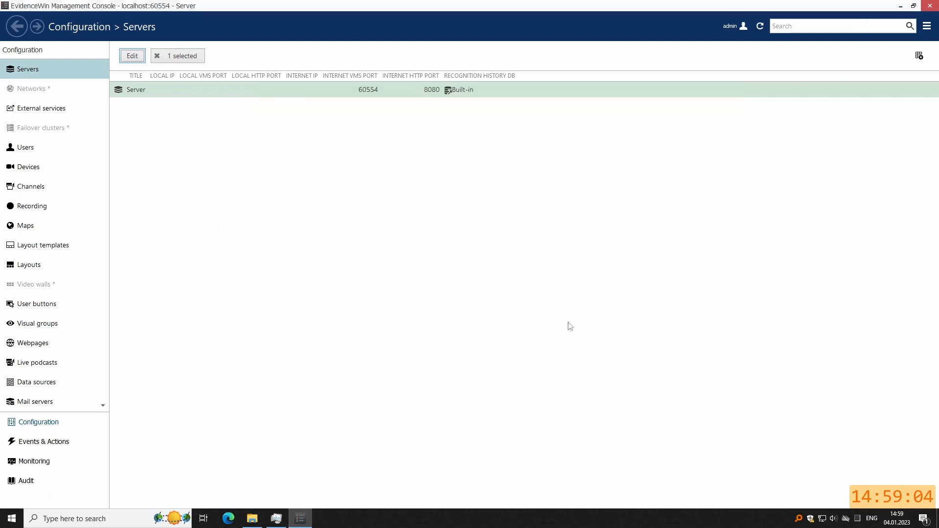
# Launch EvidenceWin Monitor and connect to Local Server as admin.
pyautogui.click(901, 7)
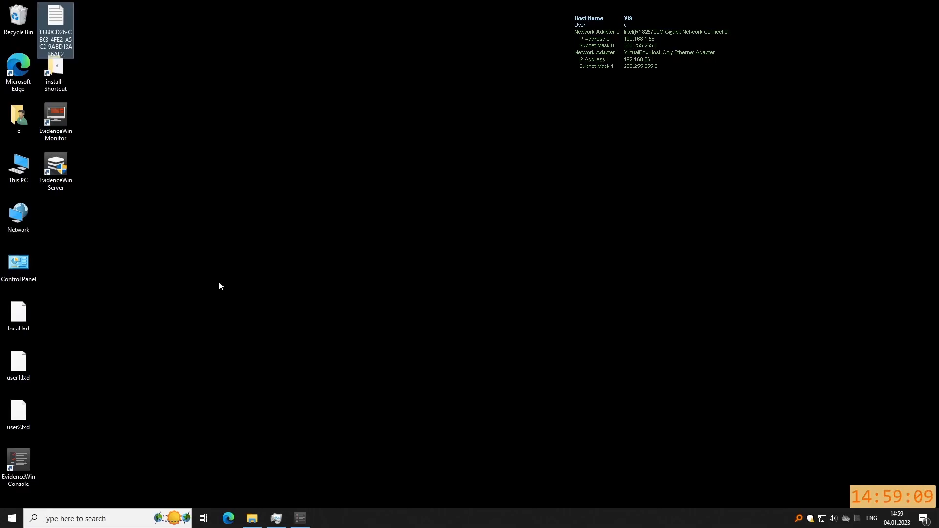
pyautogui.doubleClick(66, 113)
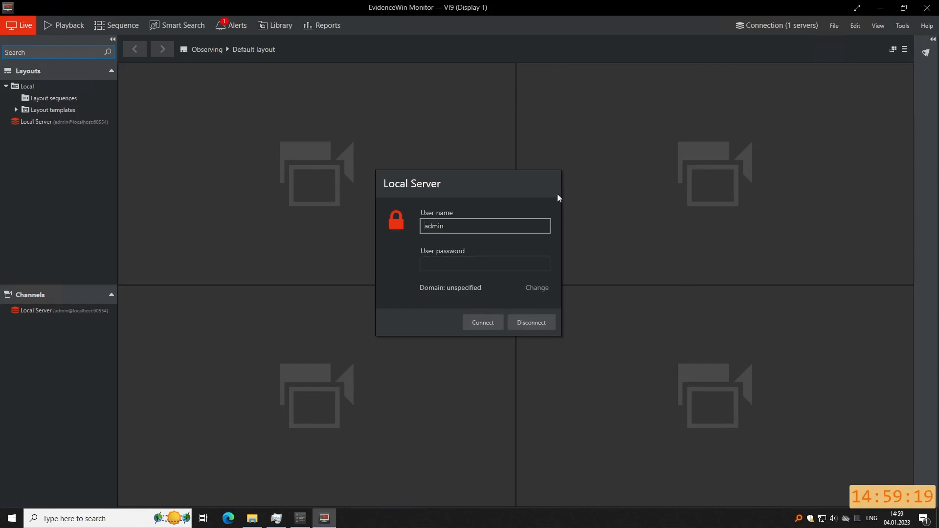
pyautogui.press('Tab')
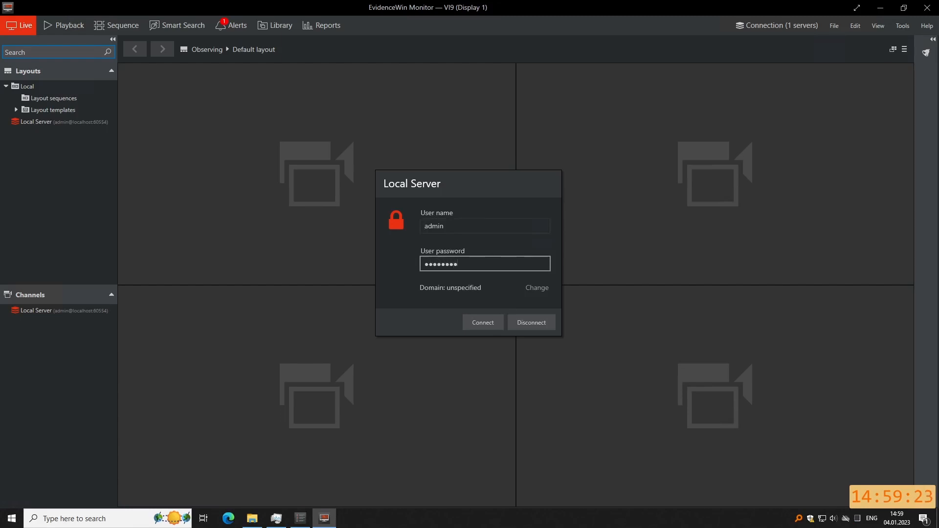
pyautogui.click(483, 323)
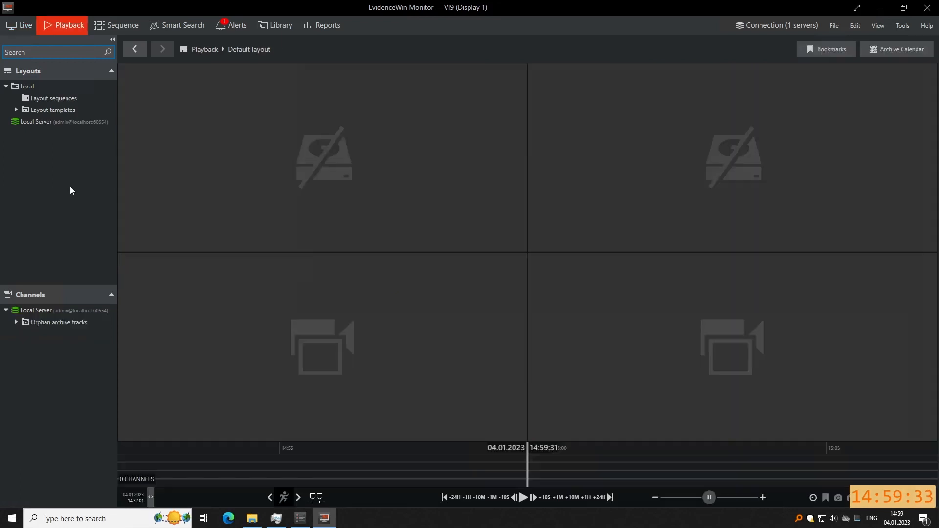
# Check both cameras in Playback and Live views, then return to the Management Console.
pyautogui.click(16, 322)
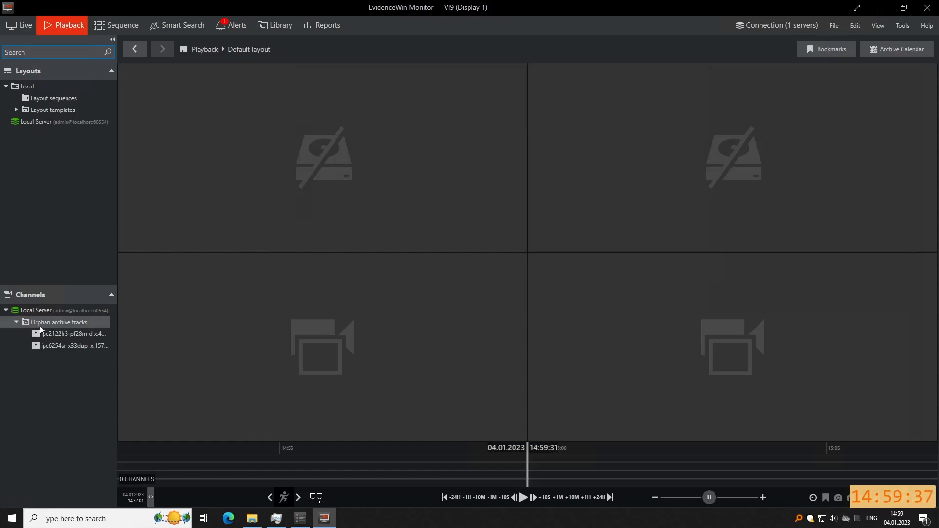
pyautogui.click(83, 333)
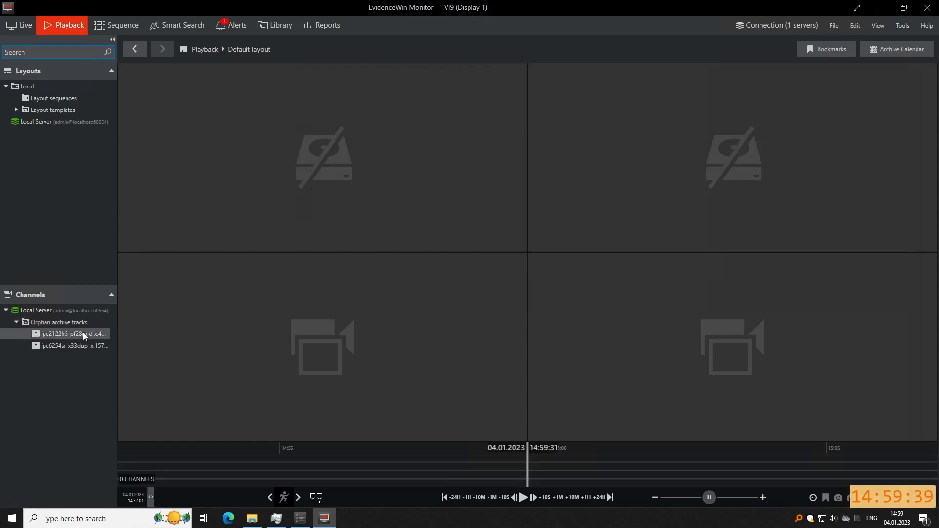
pyautogui.click(21, 25)
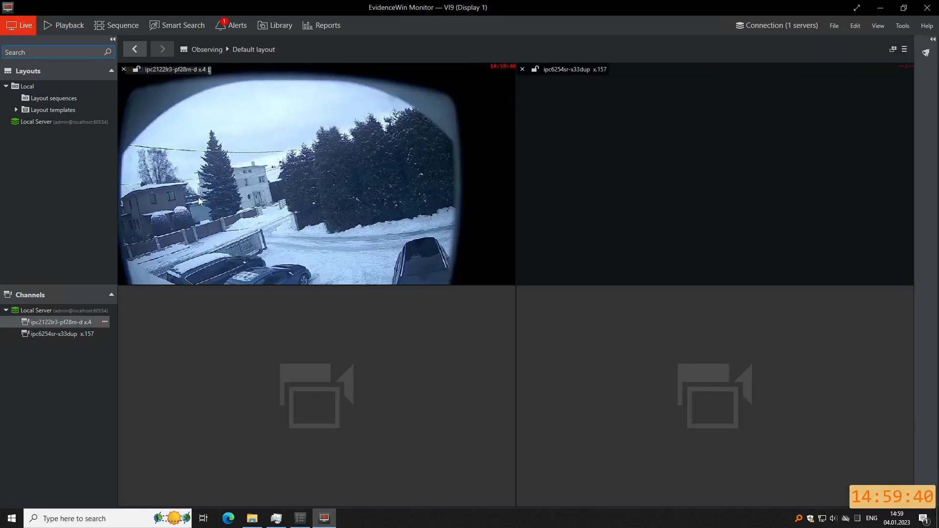
pyautogui.click(248, 181)
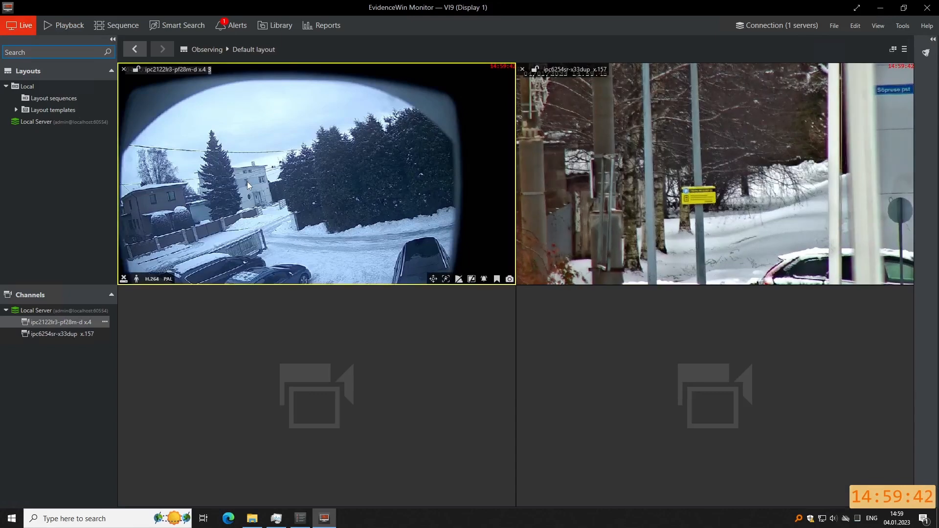
pyautogui.click(62, 25)
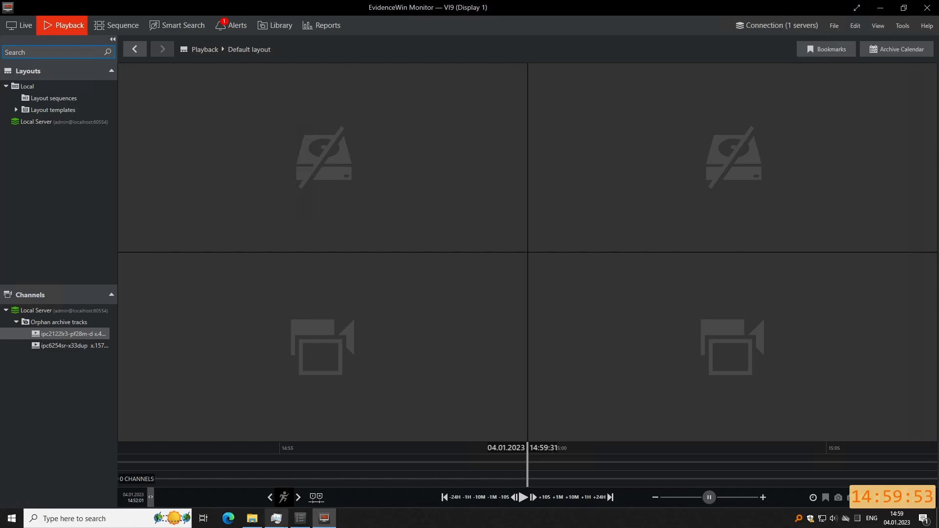
pyautogui.click(315, 502)
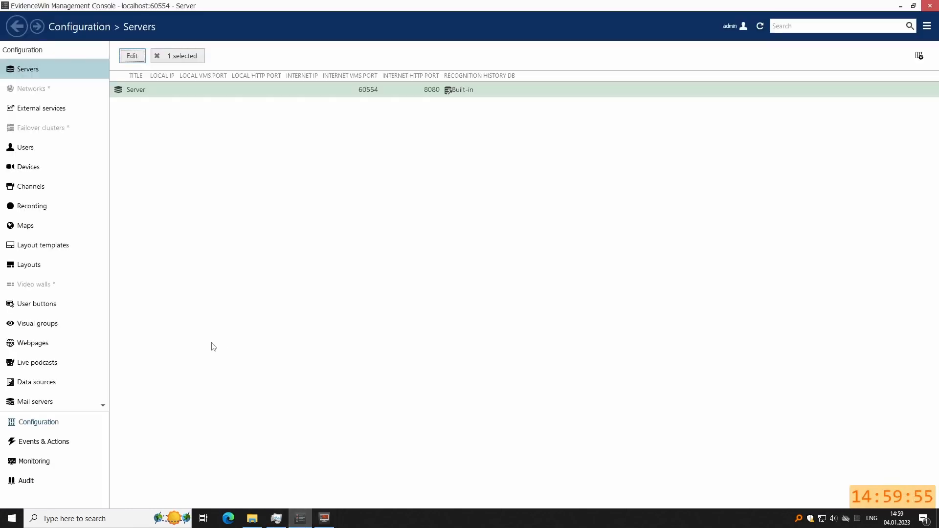
# Give channel ipc2122lr3-pf28m-d x.4 the Recording by motion configuration, leaving the detector off.
pyautogui.click(46, 187)
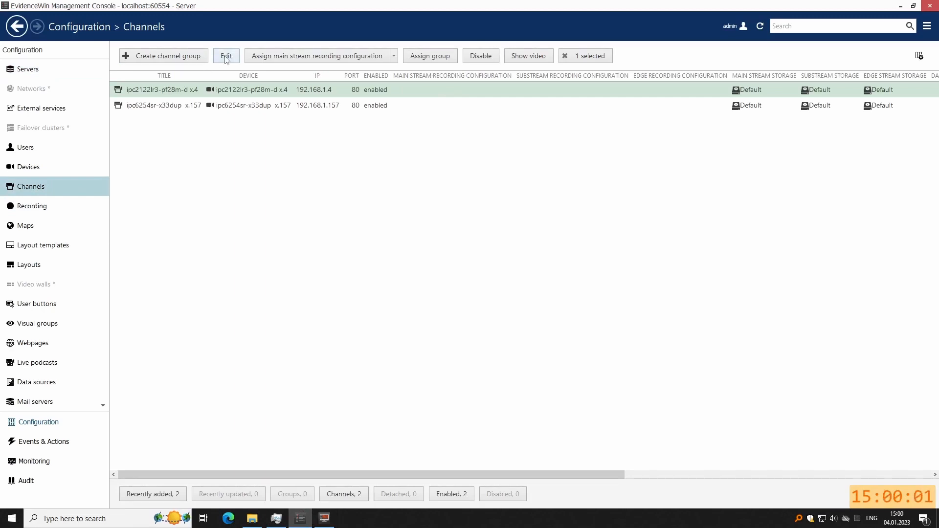
pyautogui.click(37, 171)
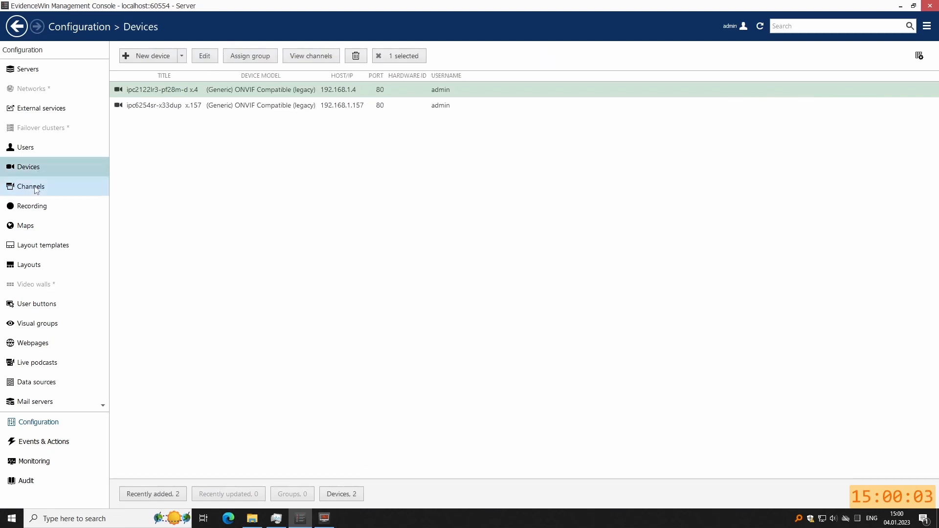
pyautogui.click(35, 190)
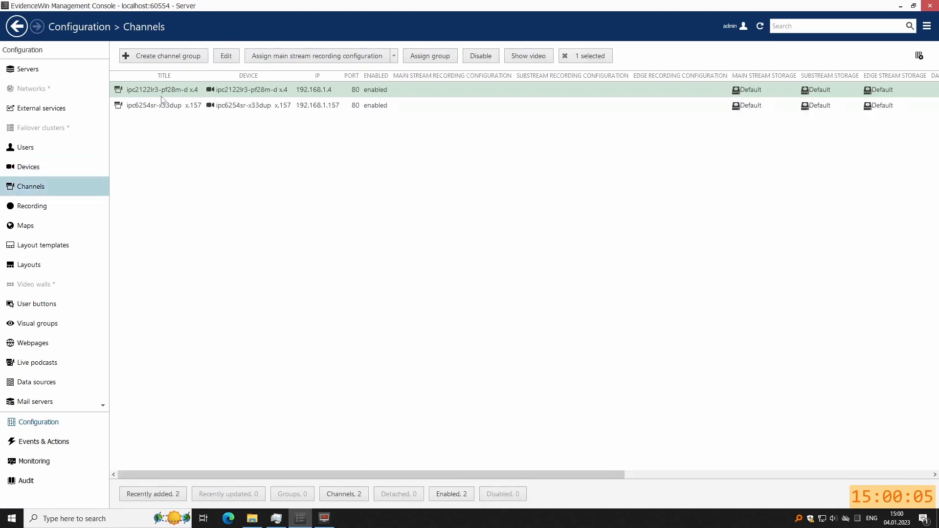
pyautogui.click(228, 57)
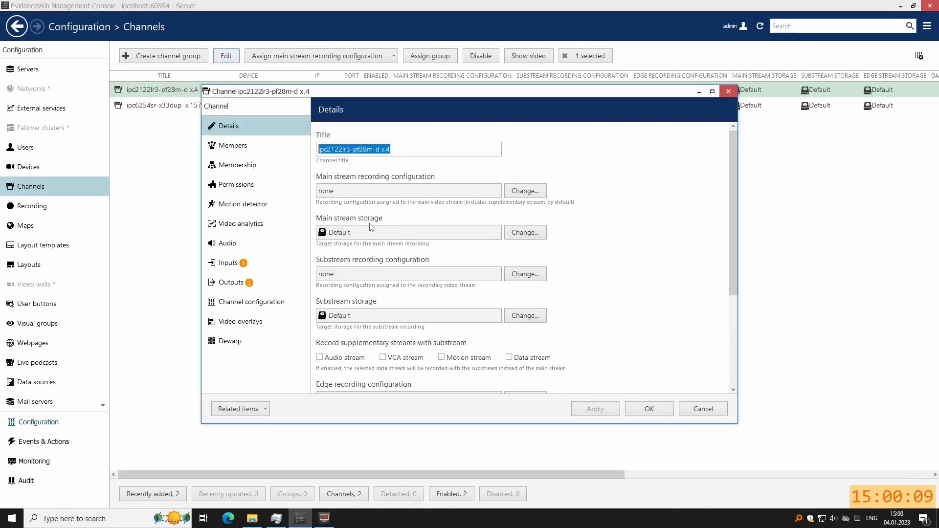
pyautogui.click(519, 194)
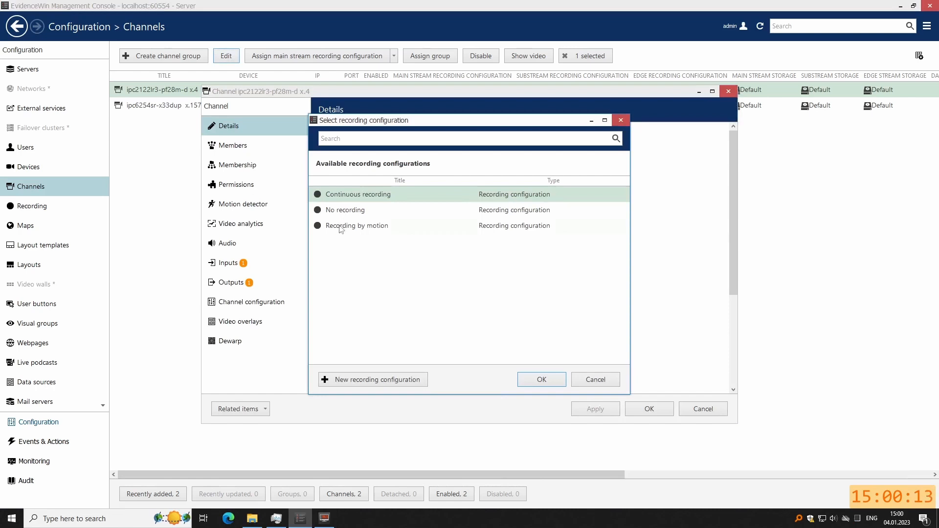
pyautogui.click(341, 228)
pyautogui.click(544, 382)
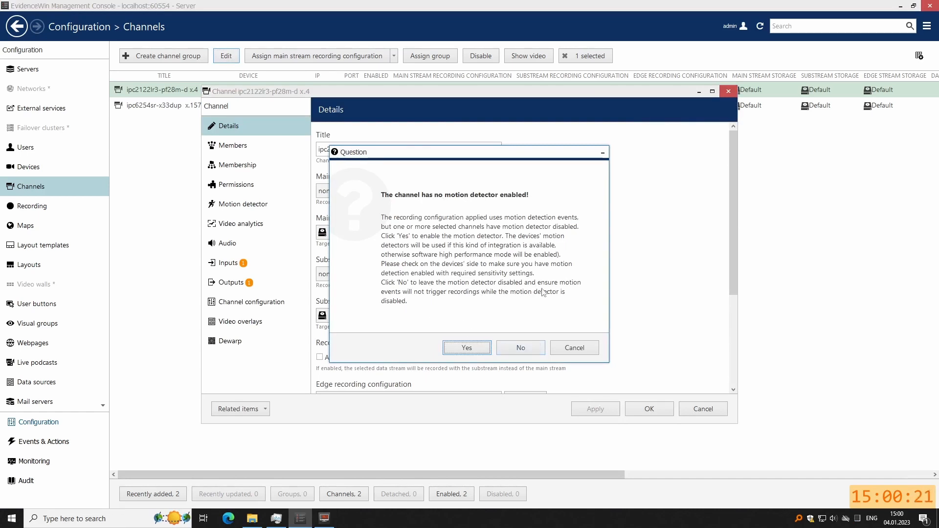
pyautogui.click(522, 353)
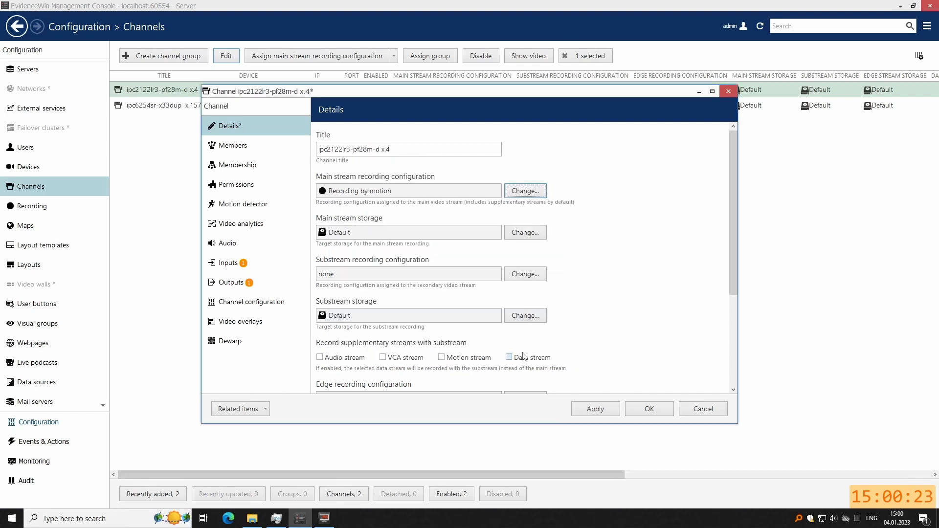
# Switch that channel's motion detector to Camera Motion Detection and save the channel.
pyautogui.click(256, 210)
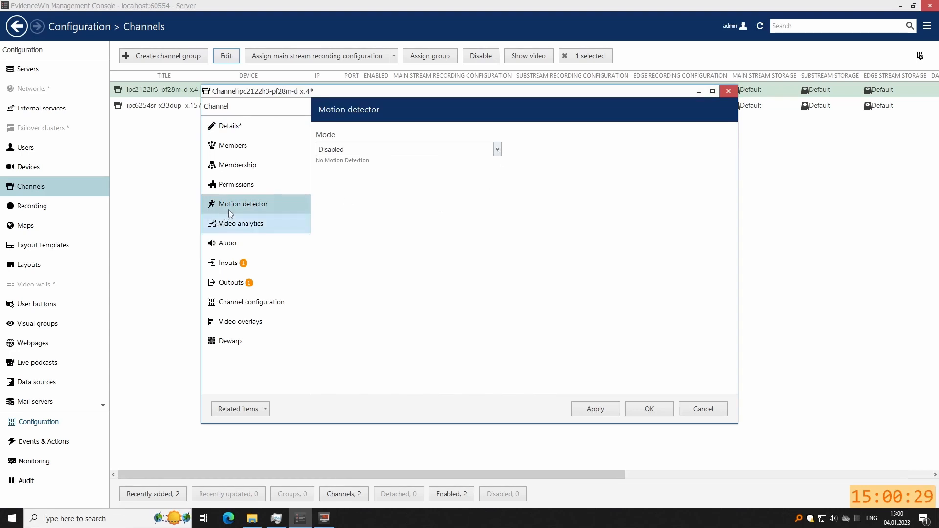
pyautogui.click(492, 150)
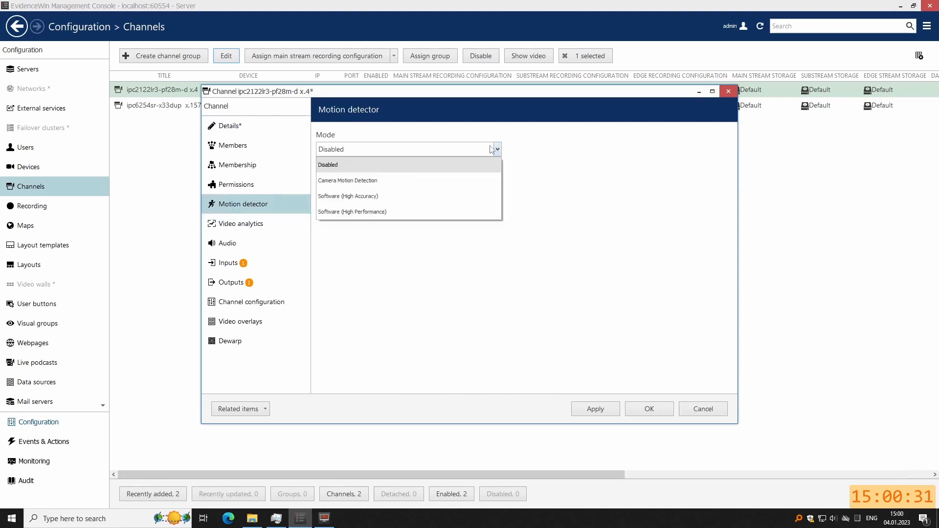
pyautogui.click(361, 185)
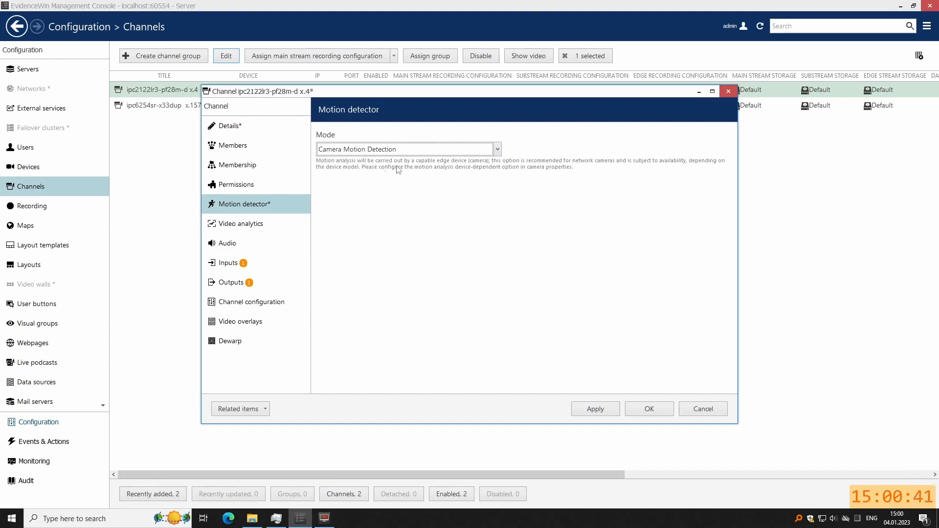
pyautogui.click(601, 410)
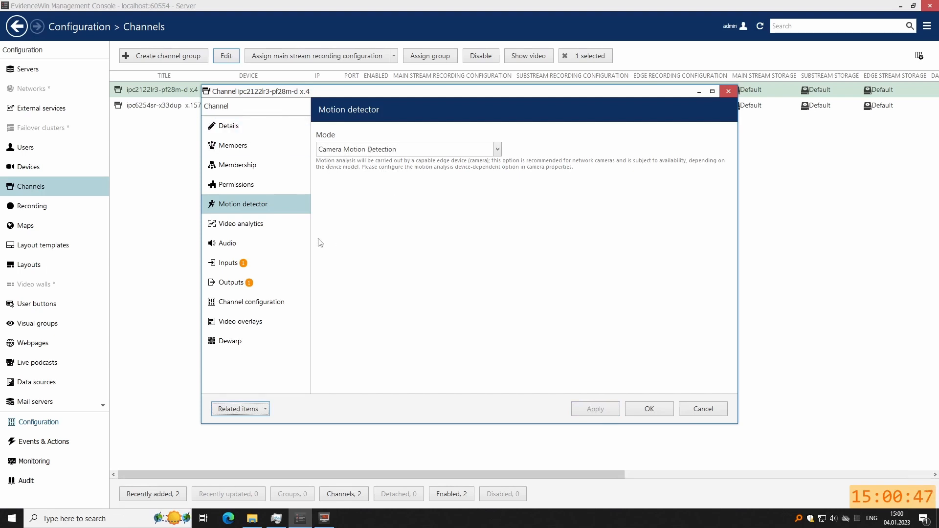
pyautogui.click(653, 411)
# Give channel ipc6254sr-x33dup x.157 the Recording by motion configuration, detector left off for now.
pyautogui.click(169, 110)
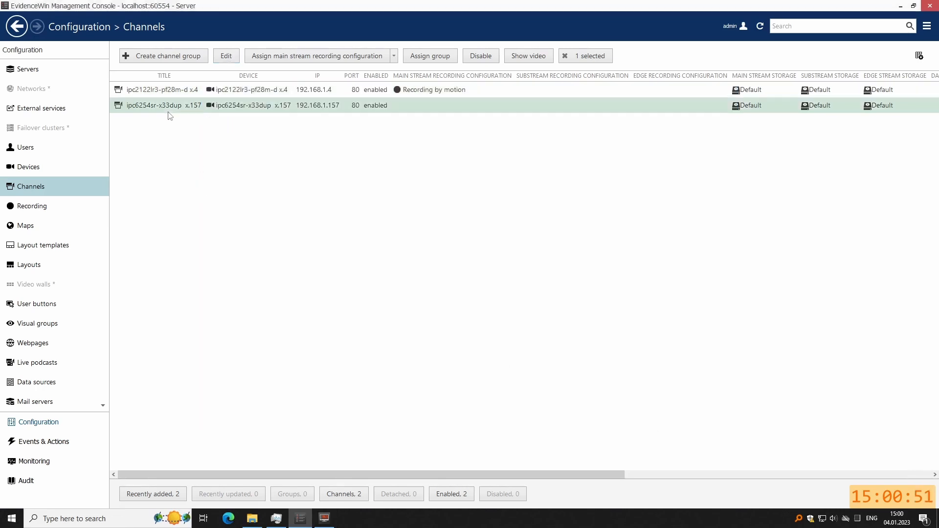
pyautogui.click(226, 58)
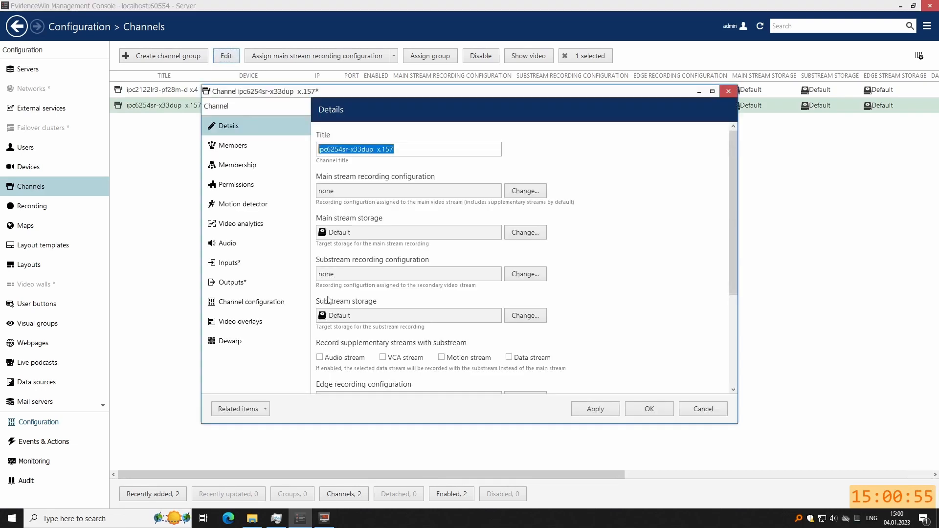
pyautogui.click(528, 192)
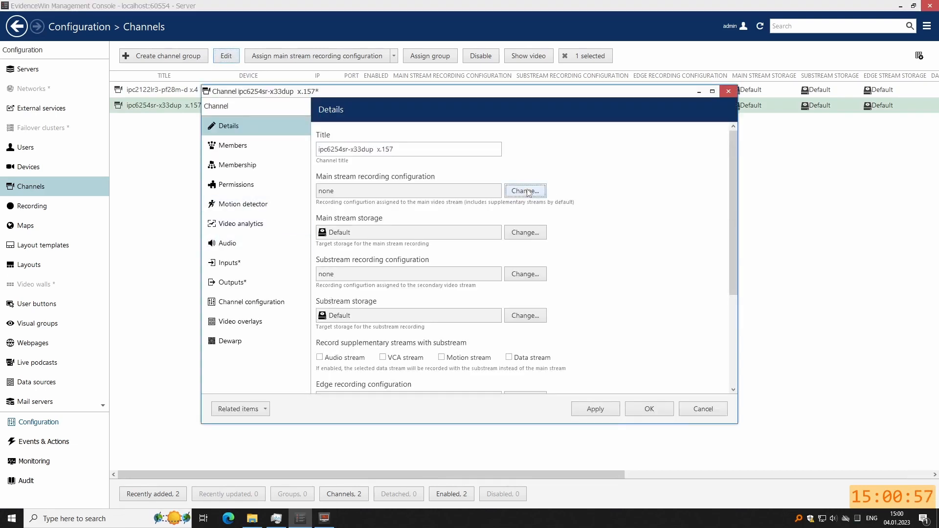
pyautogui.click(397, 225)
pyautogui.click(540, 381)
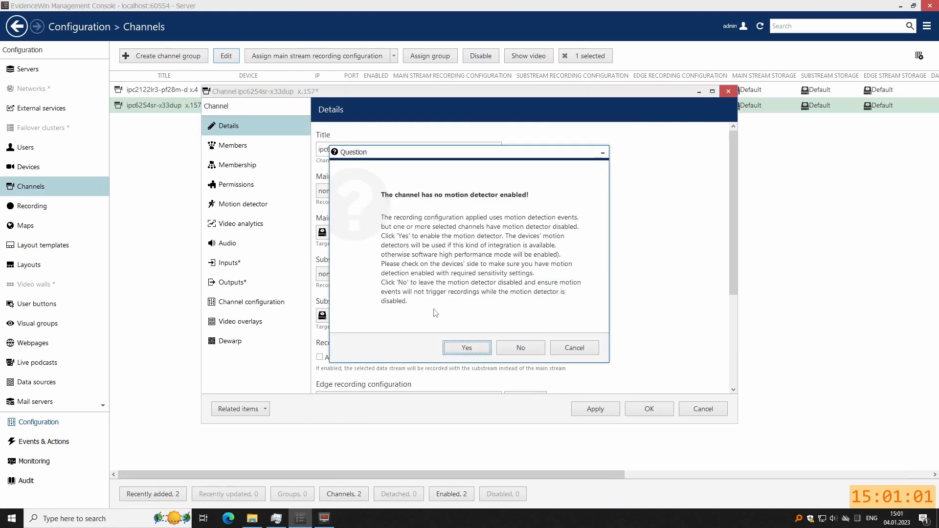
pyautogui.click(520, 348)
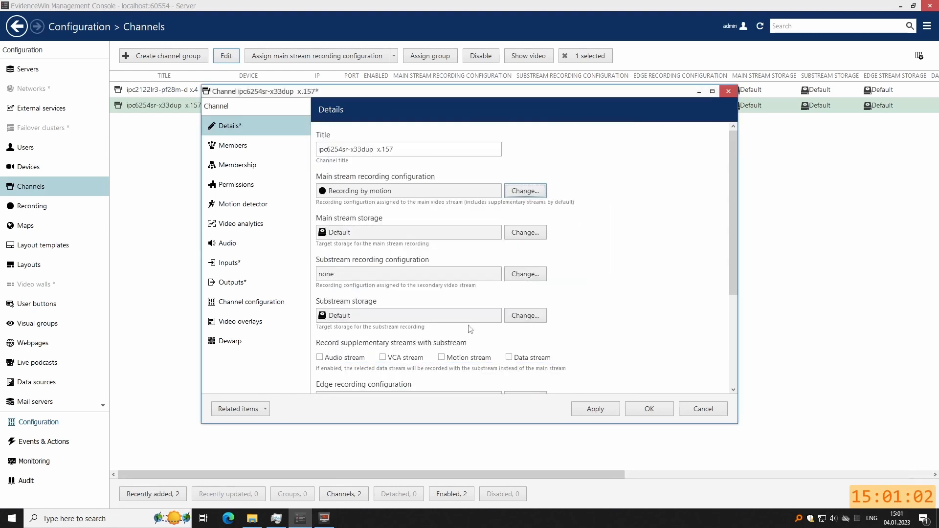
pyautogui.click(250, 208)
# Set x.157's detector to Software (High Performance), exclude the top-left area, and save the channel.
pyautogui.click(498, 150)
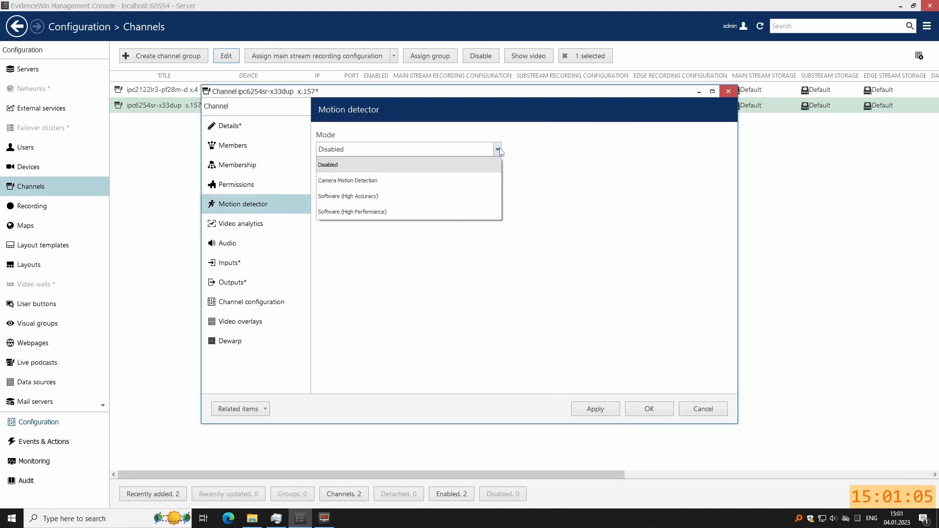
pyautogui.click(335, 213)
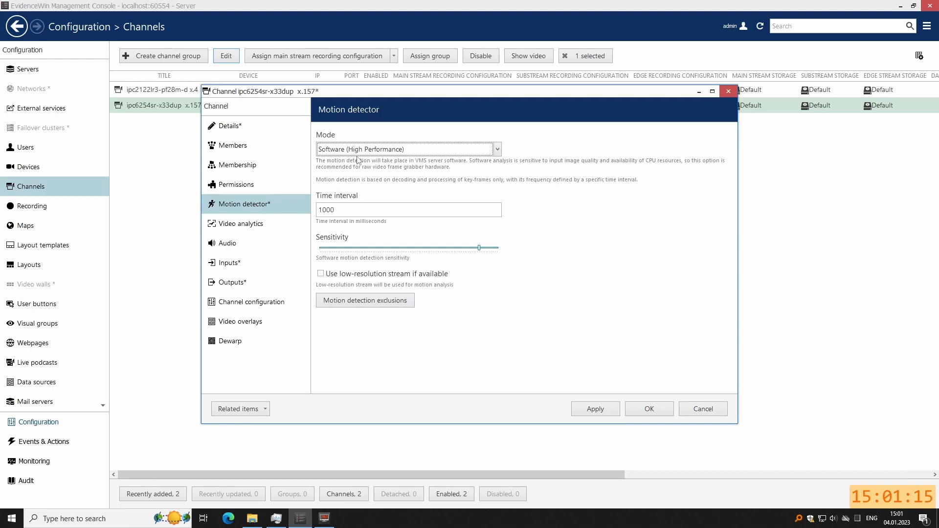
pyautogui.click(361, 306)
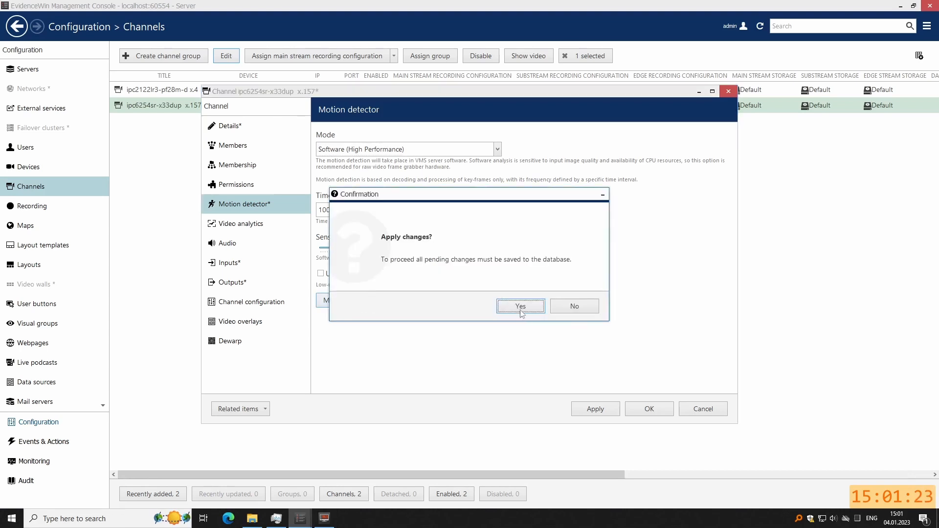
pyautogui.click(521, 307)
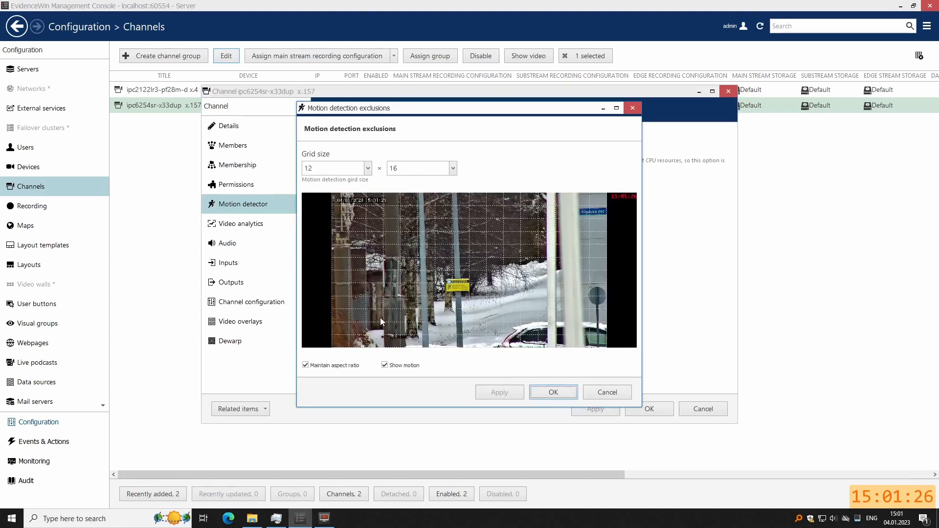
pyautogui.moveTo(393, 204); pyautogui.dragTo(342, 213)
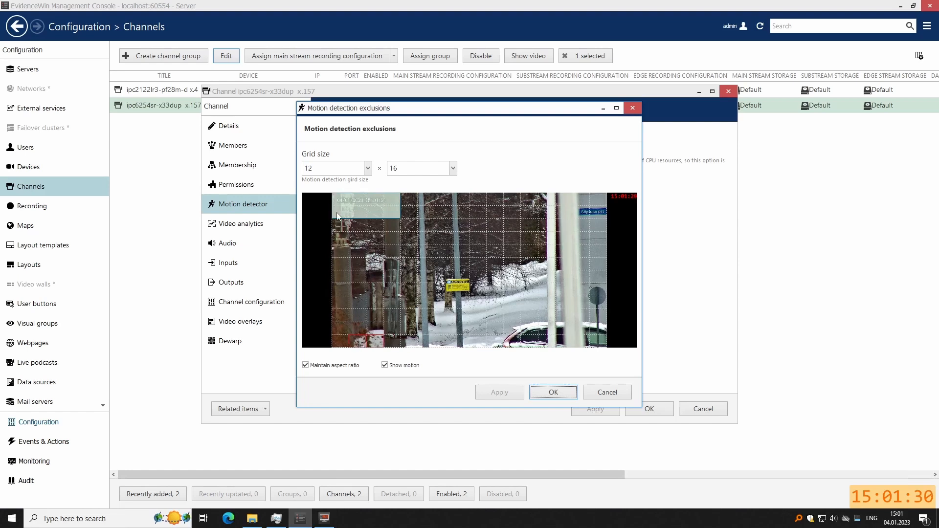
pyautogui.click(552, 393)
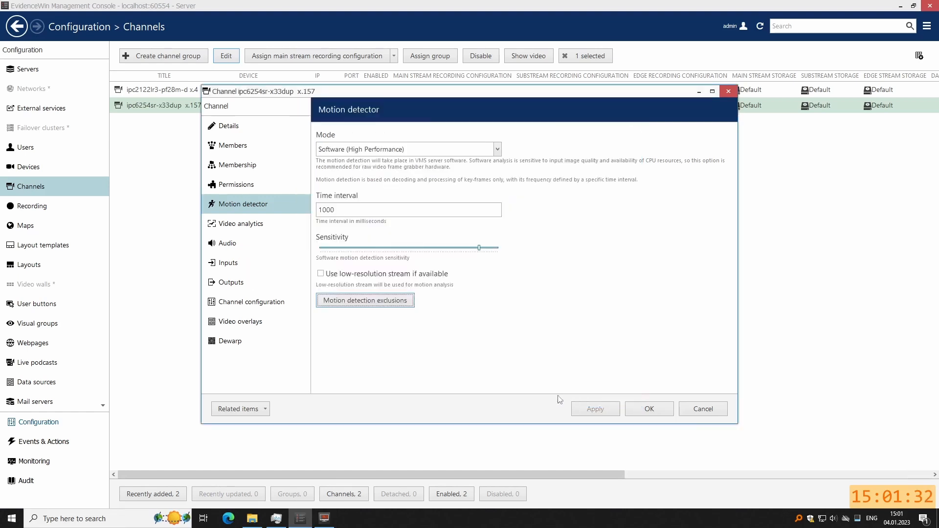
pyautogui.click(654, 414)
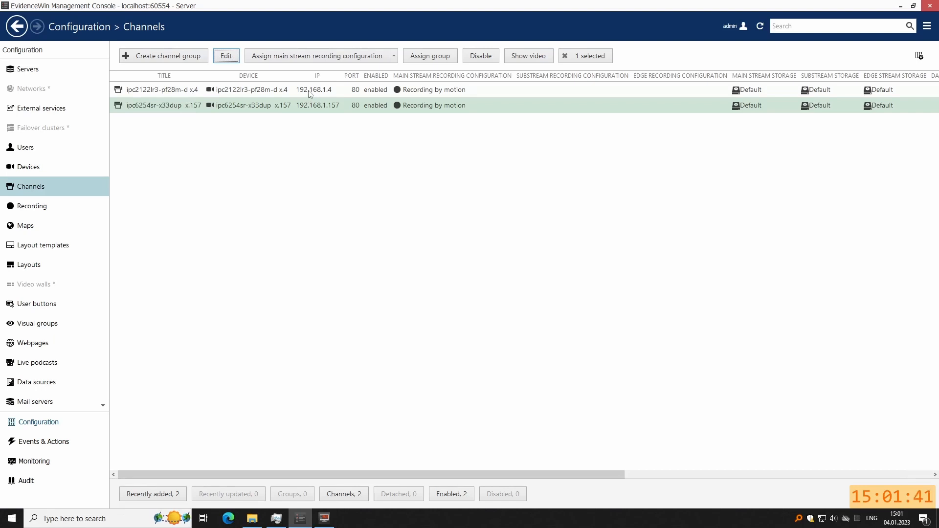
pyautogui.click(324, 519)
# Check both camera feeds' motion status in Live view, then switch to Playback.
pyautogui.click(294, 168)
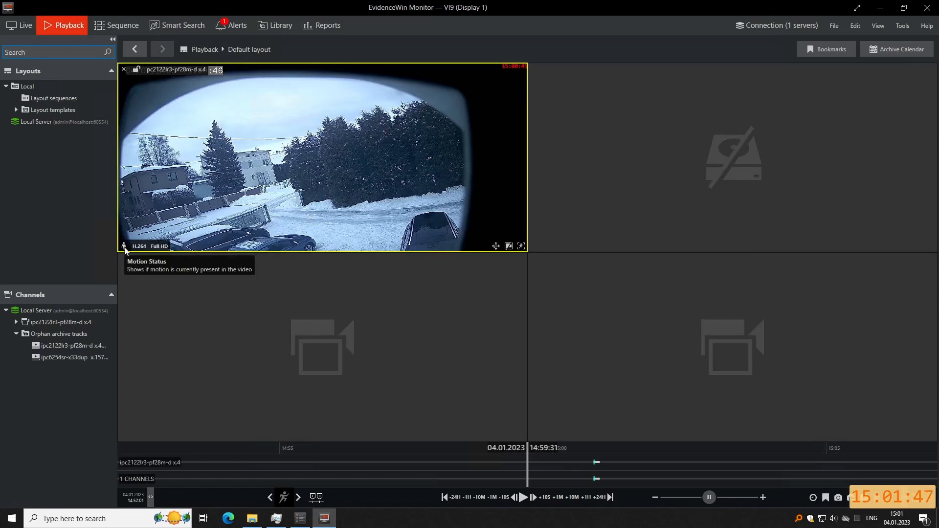
pyautogui.click(20, 25)
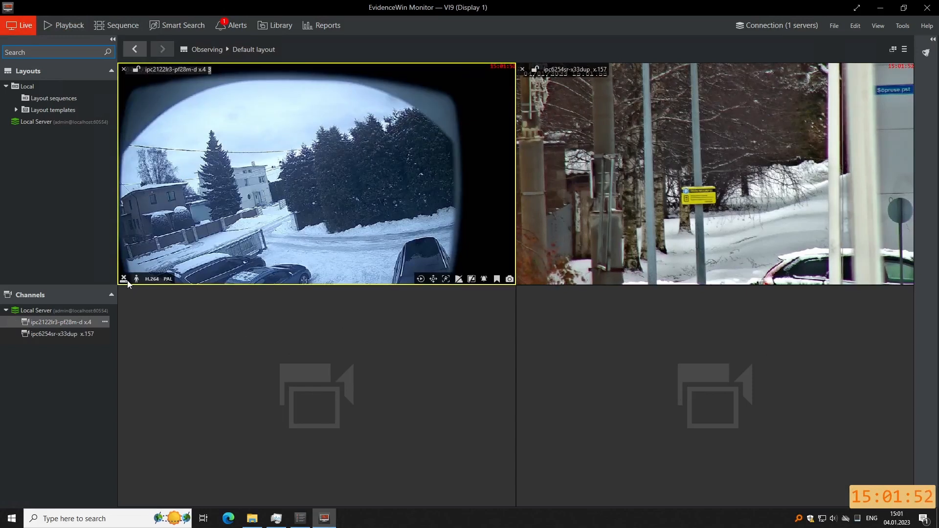
pyautogui.click(618, 157)
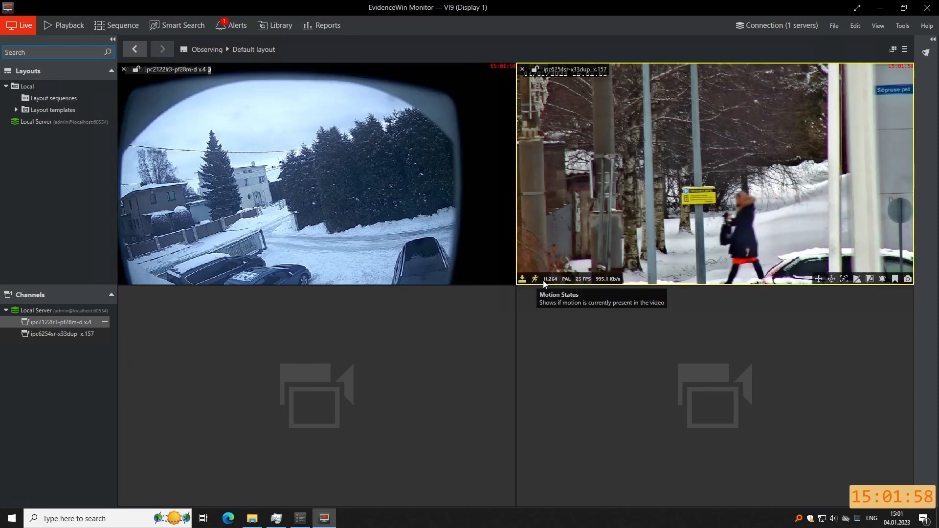
pyautogui.click(138, 281)
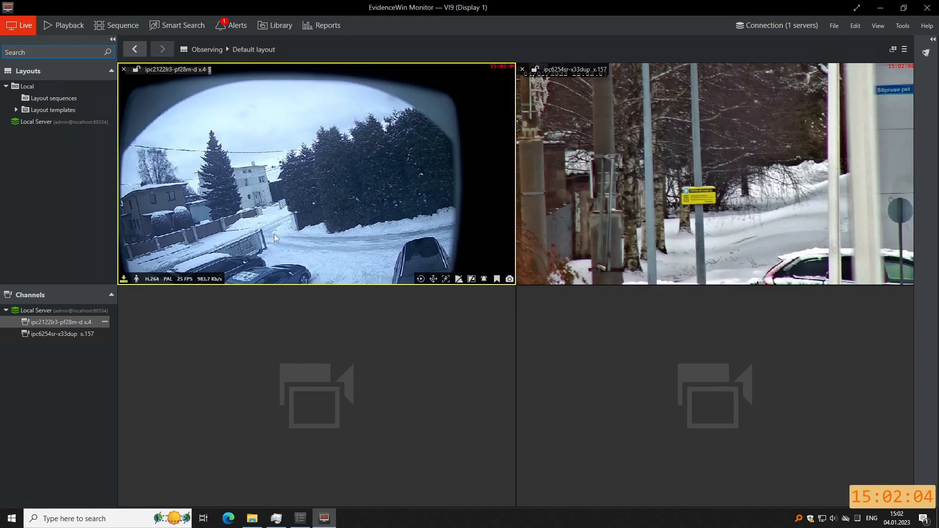
pyautogui.click(63, 25)
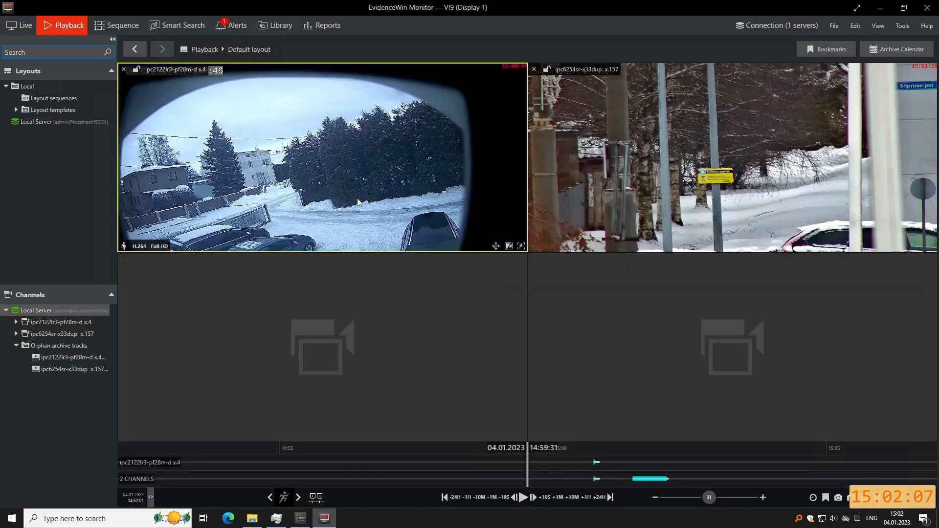
# Show the ipc2122lr3-pf28m-d x.4 orphan archive track alone, enlarged to fill the layout.
pyautogui.click(16, 334)
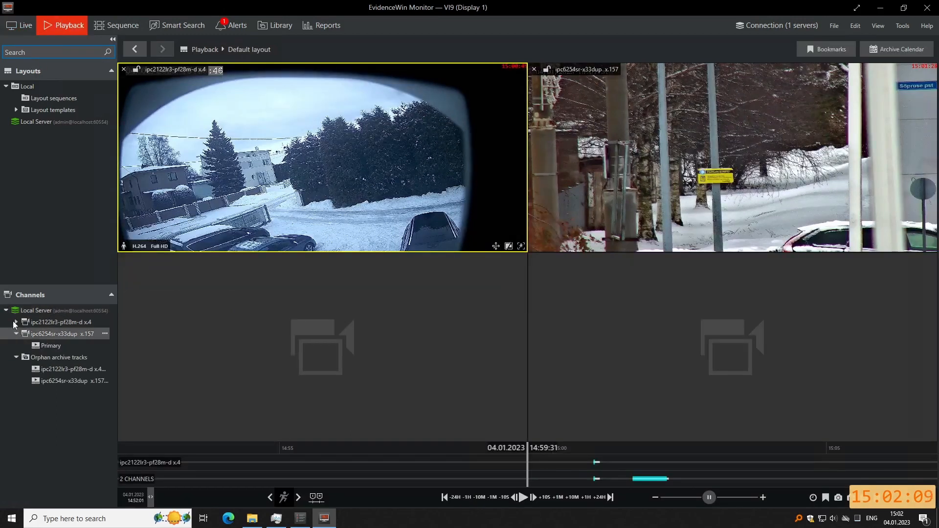
pyautogui.click(17, 322)
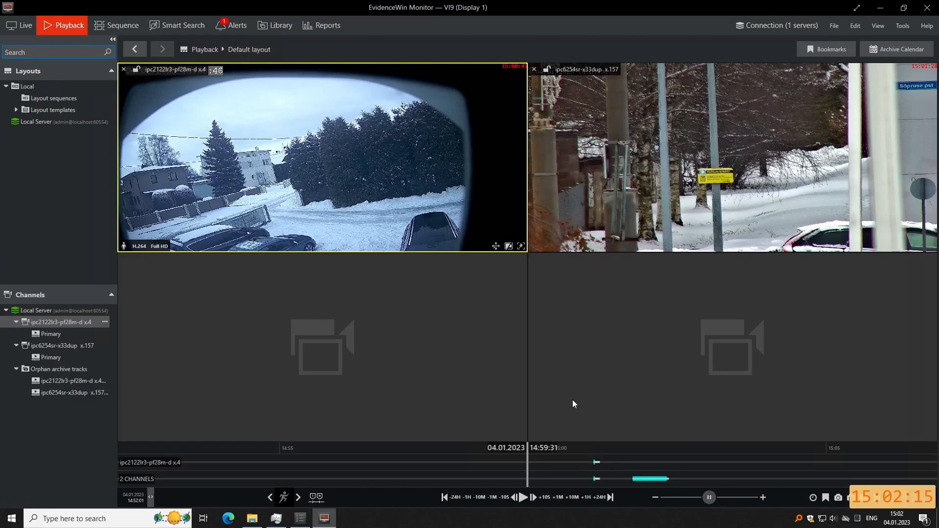
pyautogui.click(598, 463)
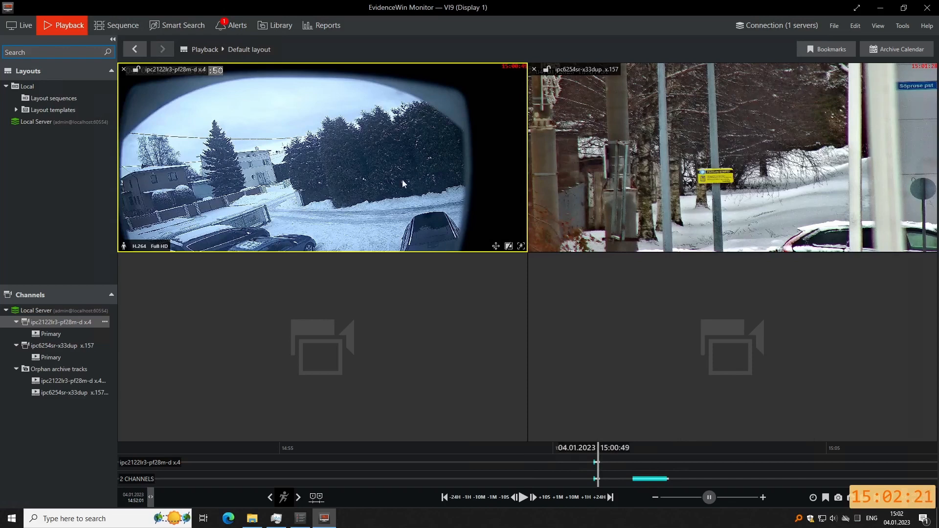
pyautogui.doubleClick(75, 381)
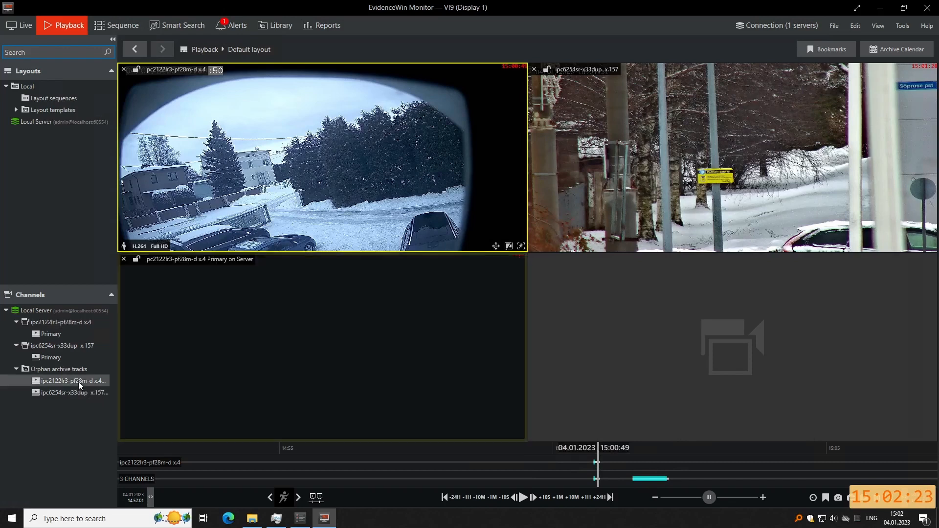
pyautogui.click(324, 385)
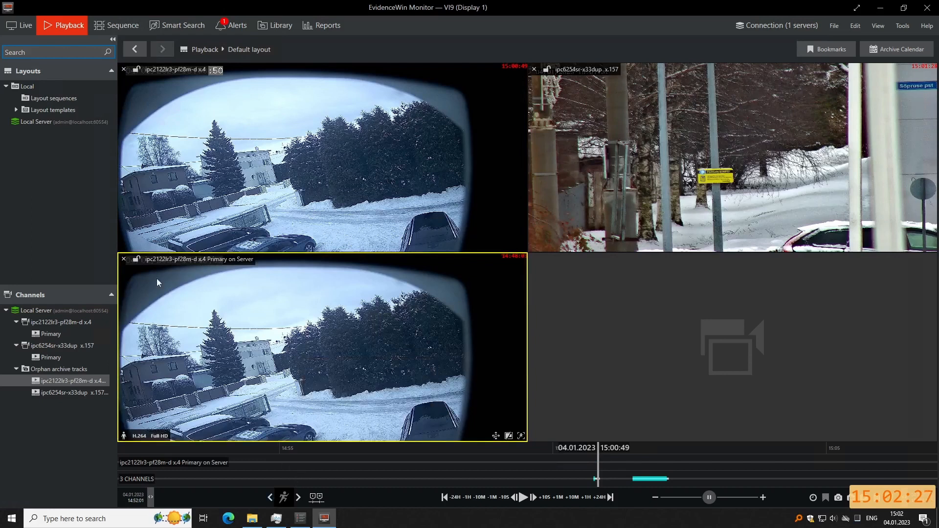
pyautogui.click(124, 69)
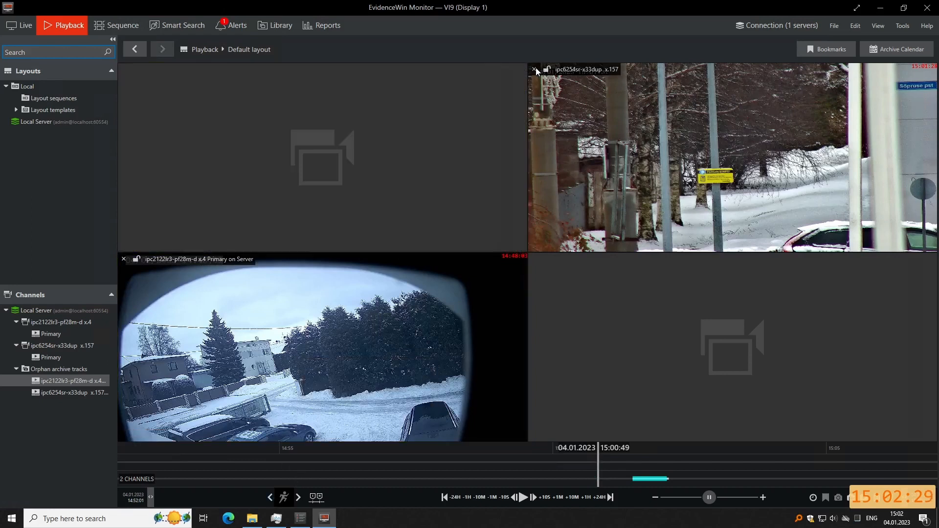
pyautogui.click(534, 69)
pyautogui.doubleClick(316, 314)
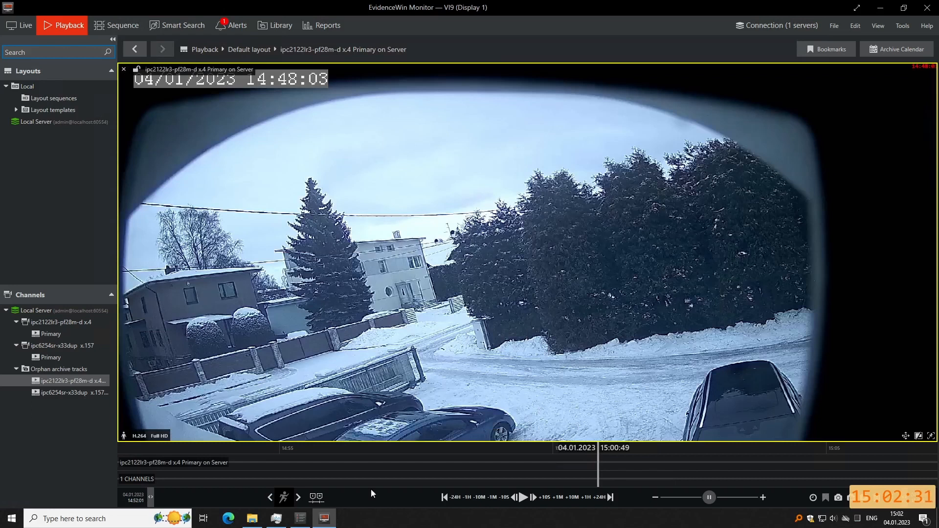
# Step the archive back to 03.01.2023 05:12:44 and pause on the night footage.
pyautogui.click(480, 497)
pyautogui.click(481, 498)
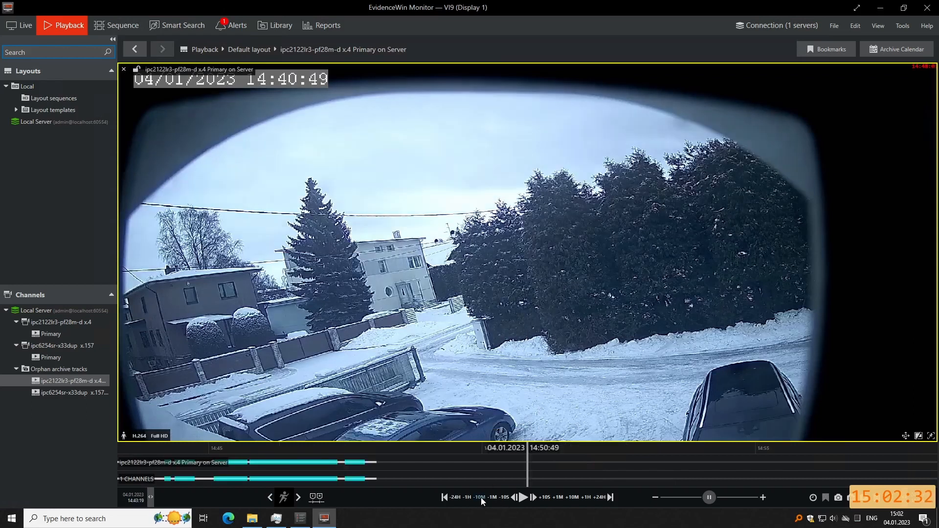
pyautogui.click(480, 498)
pyautogui.click(481, 498)
pyautogui.click(455, 498)
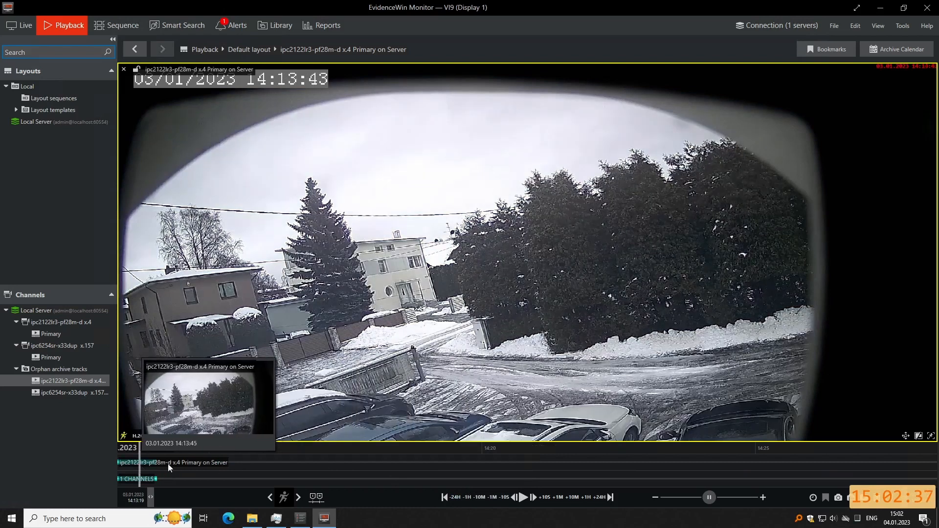
pyautogui.click(493, 499)
pyautogui.click(522, 498)
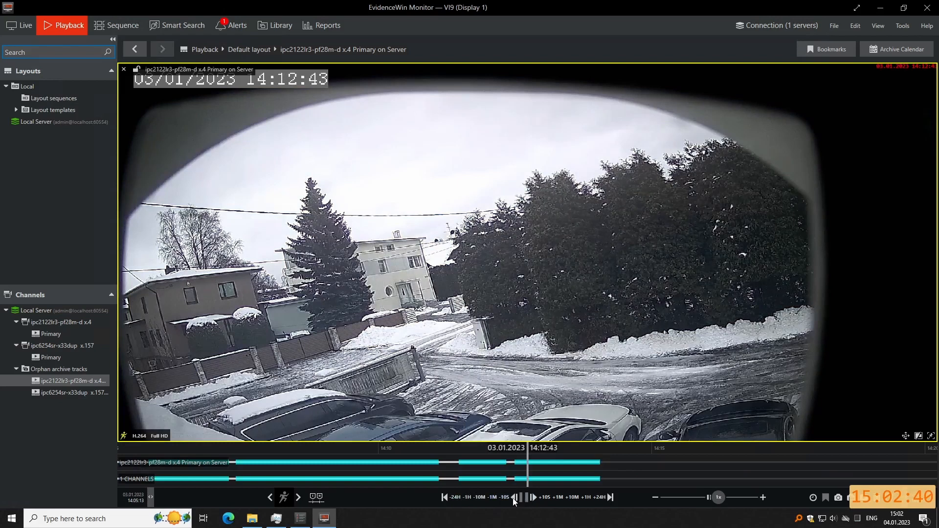
pyautogui.click(524, 498)
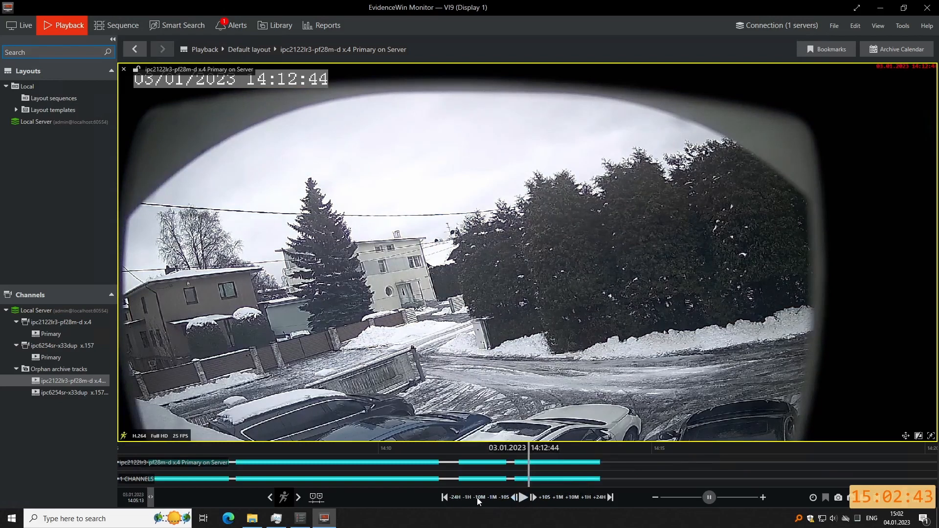
pyautogui.click(468, 498)
pyautogui.click(468, 498)
pyautogui.click(468, 498)
pyautogui.click(468, 498)
pyautogui.click(468, 498)
pyautogui.click(468, 498)
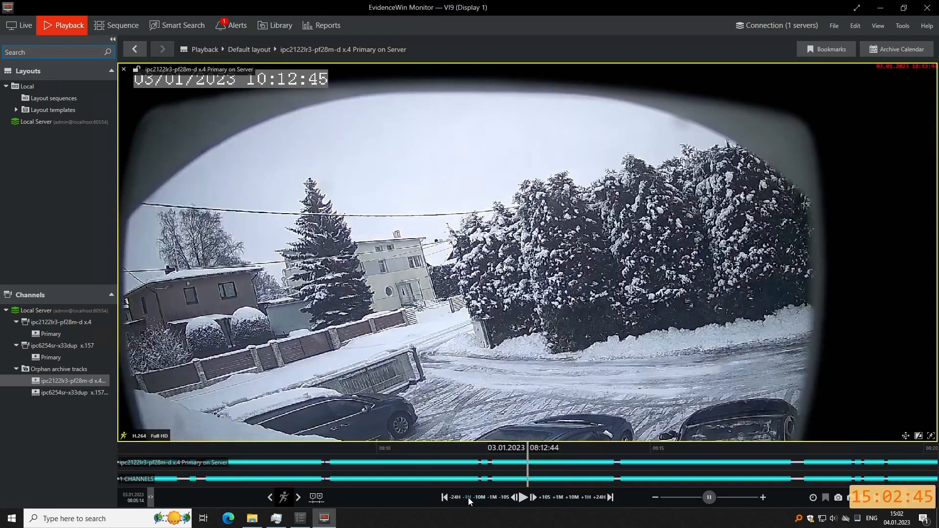
pyautogui.click(469, 498)
pyautogui.doubleClick(468, 498)
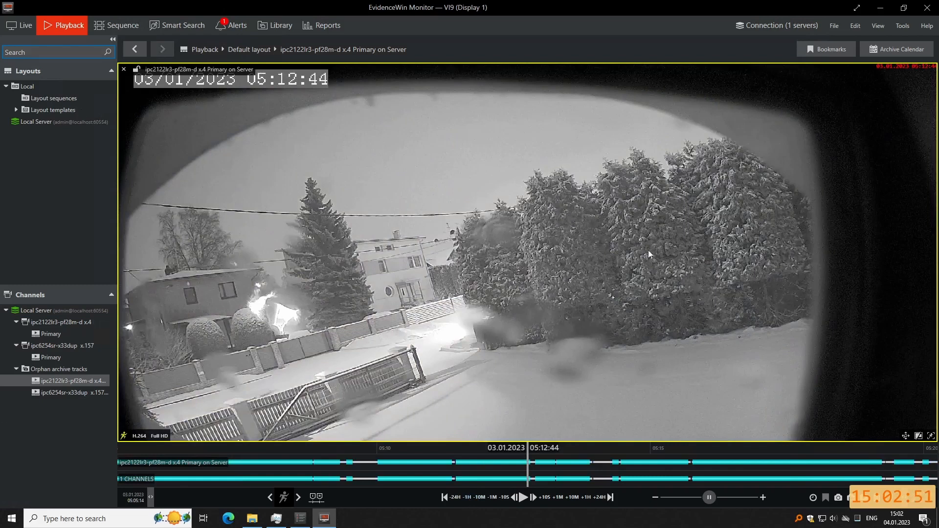
pyautogui.click(808, 25)
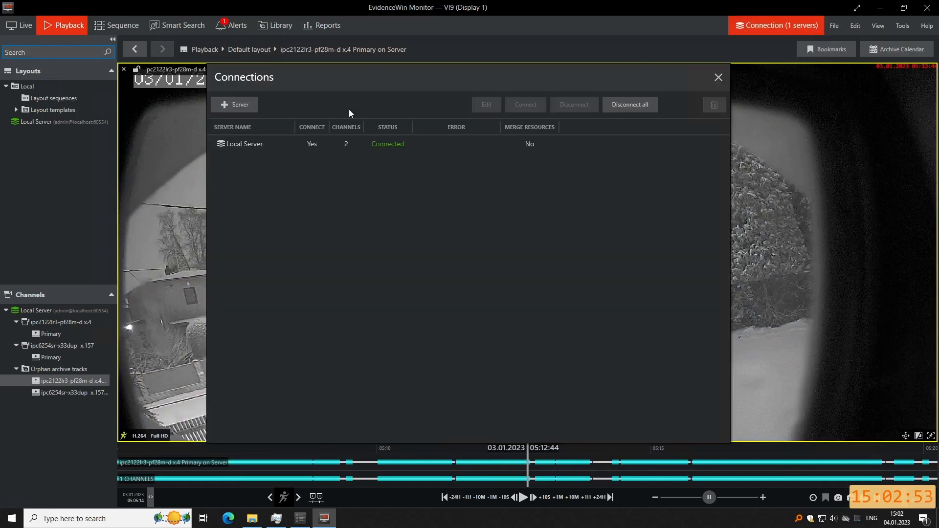
# Add a server connection for user user1 with its password, titled user1@localhost.
pyautogui.click(243, 105)
pyautogui.hotkey('ctrl', 'a')
pyautogui.write('uniser1')
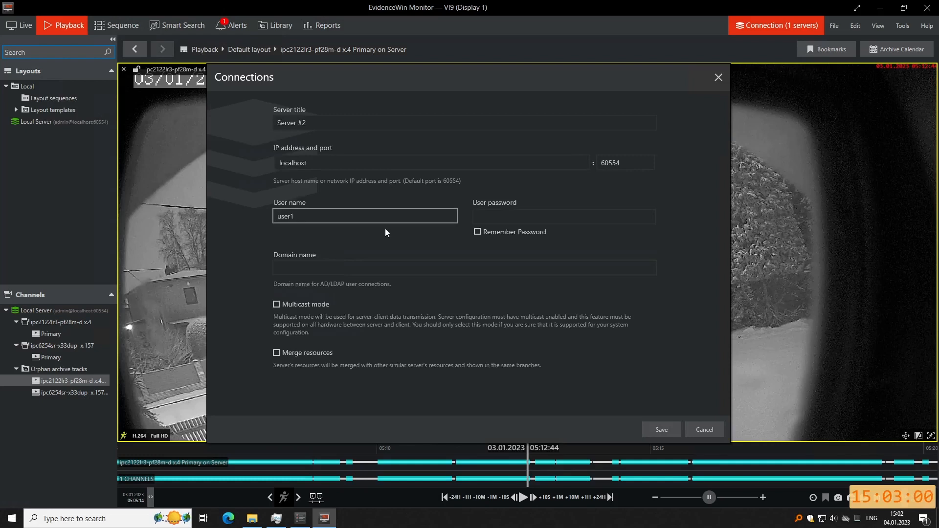
pyautogui.press('Tab')
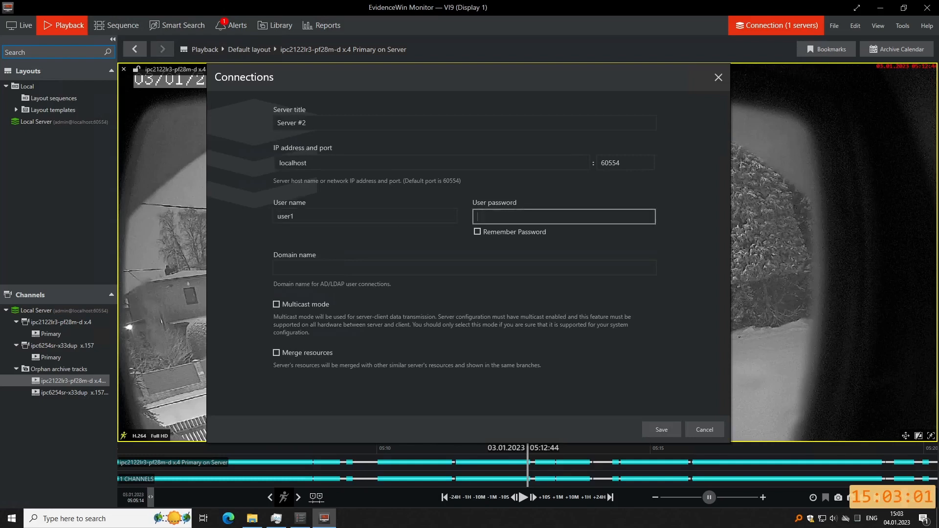
pyautogui.click(383, 164)
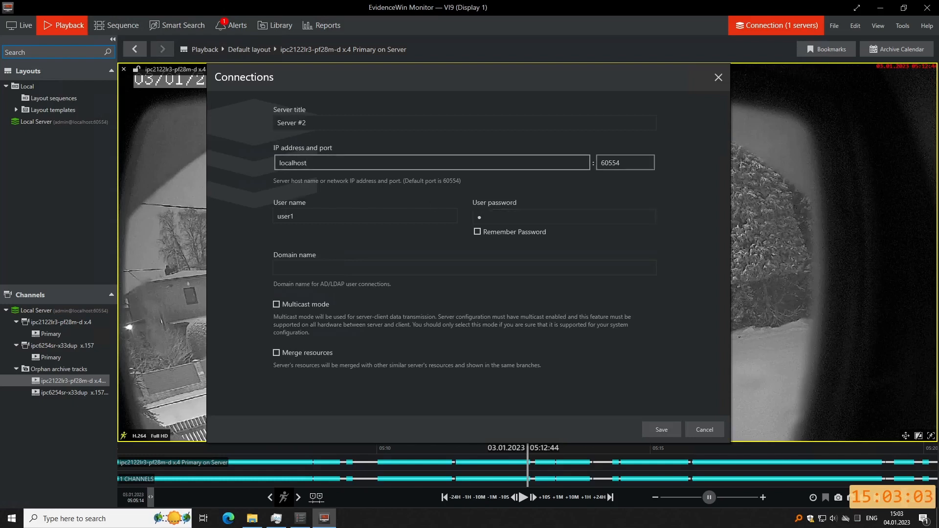
pyautogui.hotkey('shift', 'Tab')
pyautogui.hotkey('ctrl', 'a')
pyautogui.write('user@')
pyautogui.press('Left')
pyautogui.write('1')
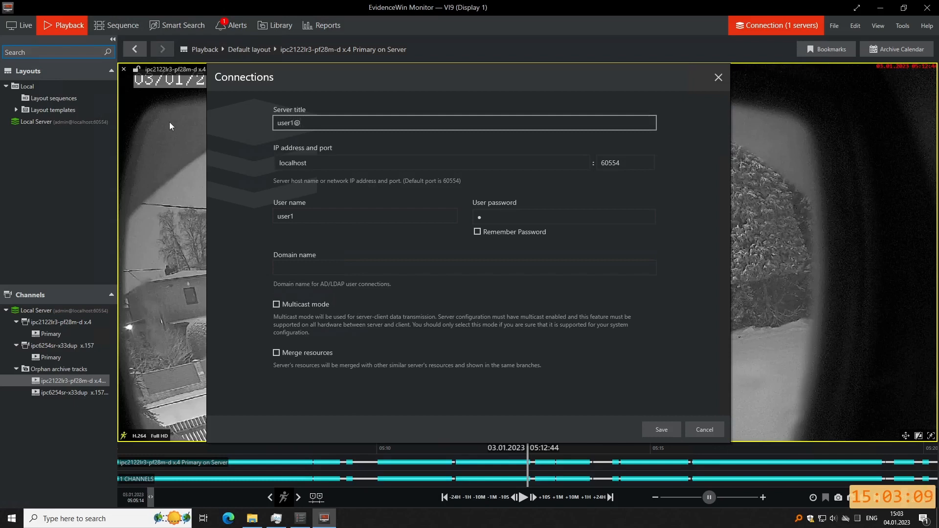
pyautogui.press('Right')
pyautogui.write('localhost')
pyautogui.click(661, 429)
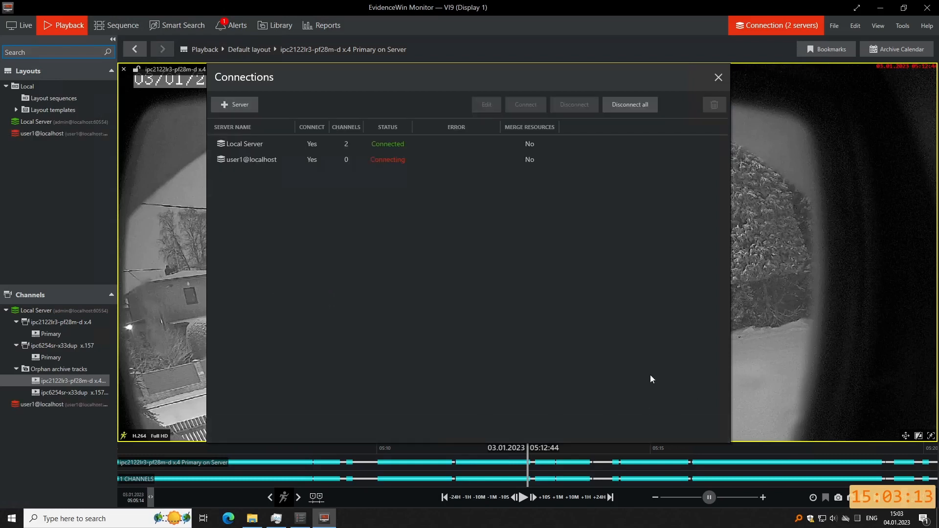
# Check the user1@localhost connection's Access is denied error, then view the Console's users list.
pyautogui.click(448, 156)
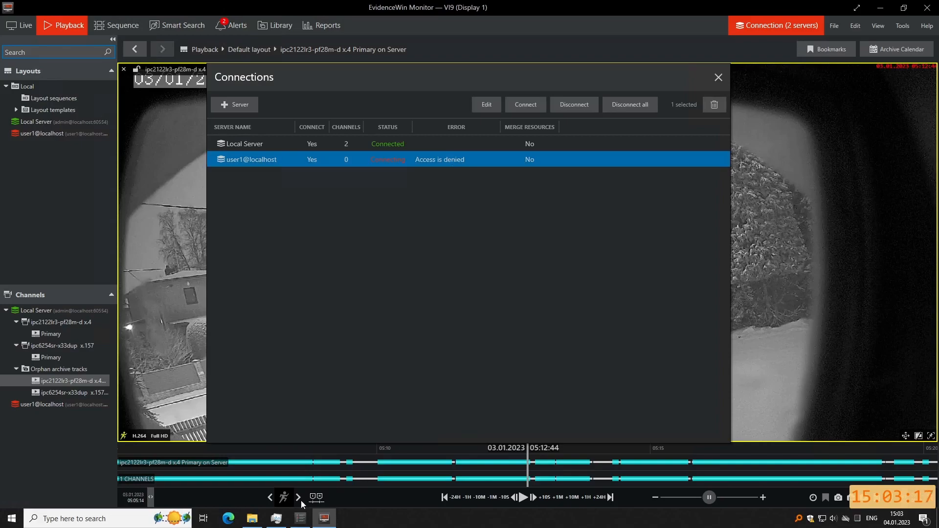
pyautogui.click(300, 519)
pyautogui.click(44, 148)
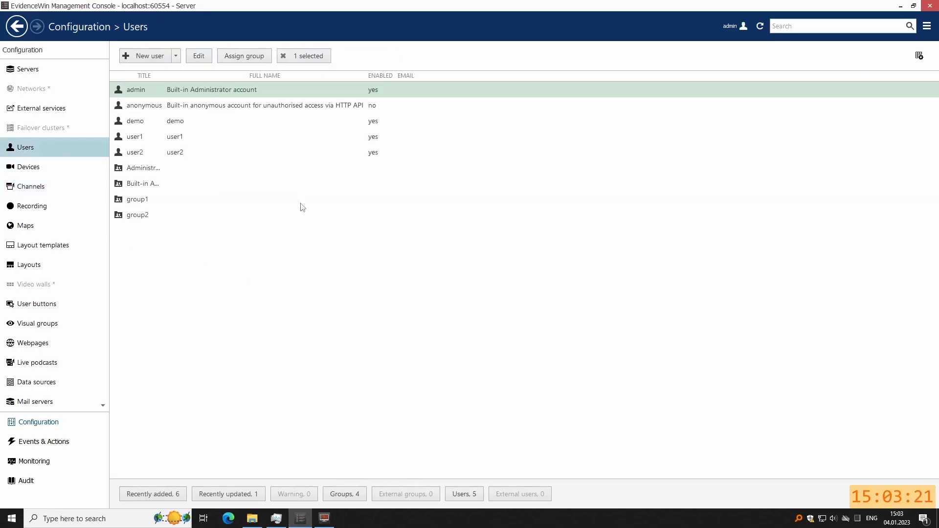
pyautogui.click(143, 200)
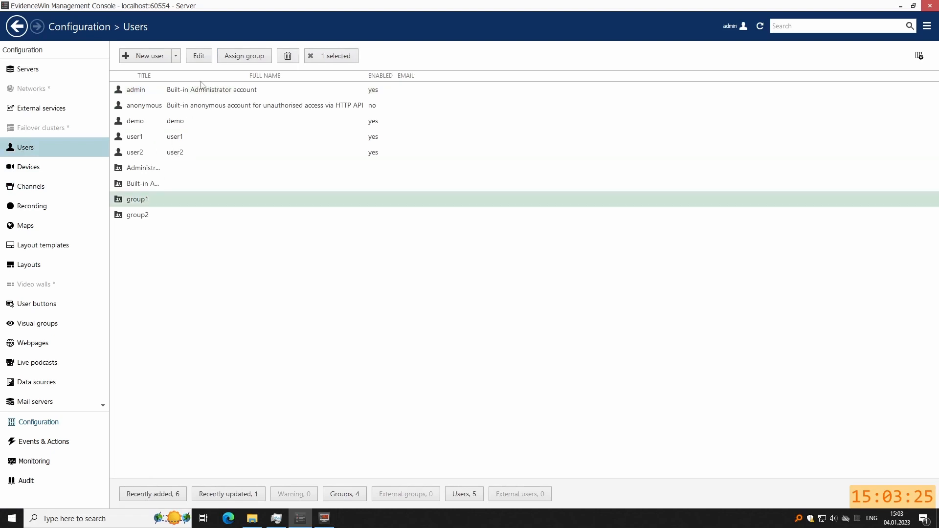
pyautogui.click(198, 56)
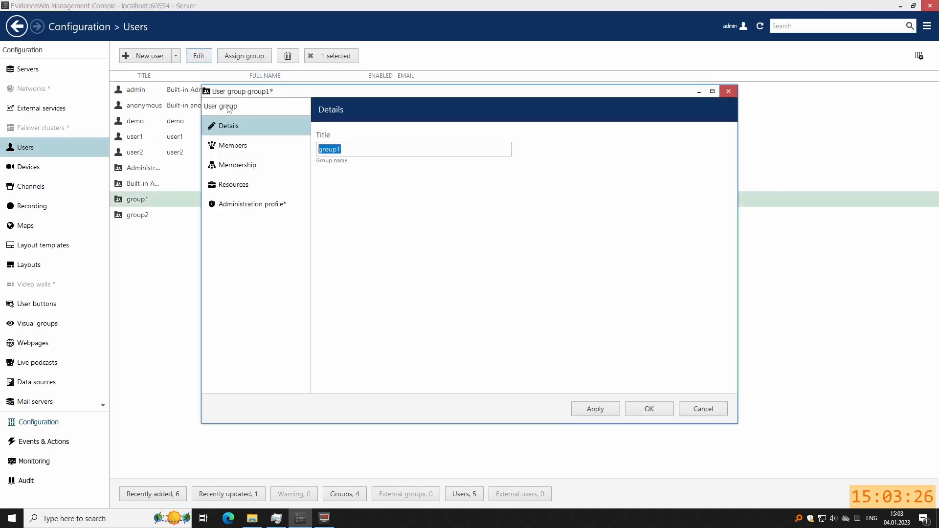
pyautogui.click(247, 147)
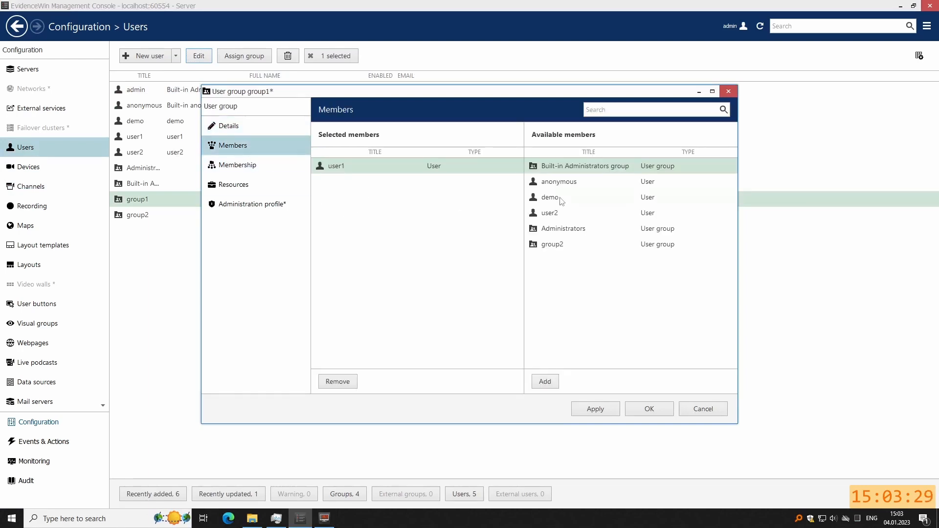
pyautogui.click(634, 411)
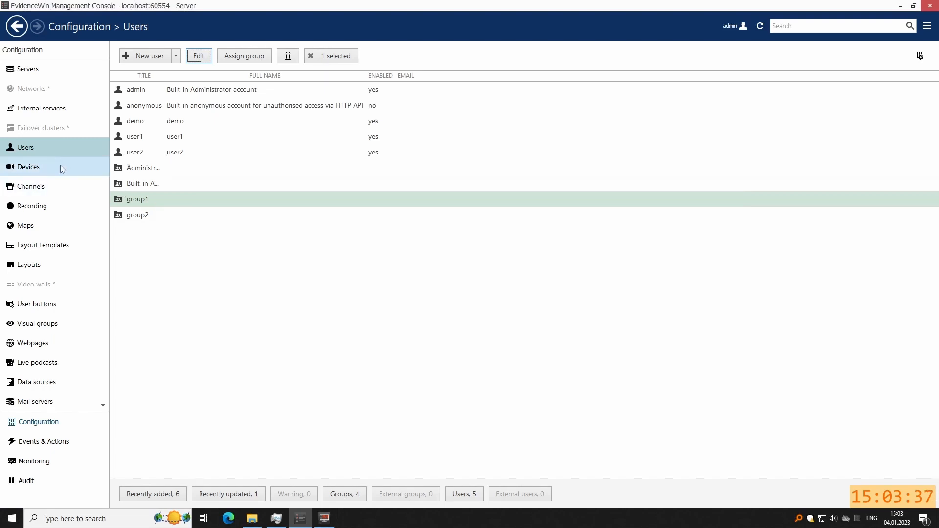
pyautogui.doubleClick(138, 203)
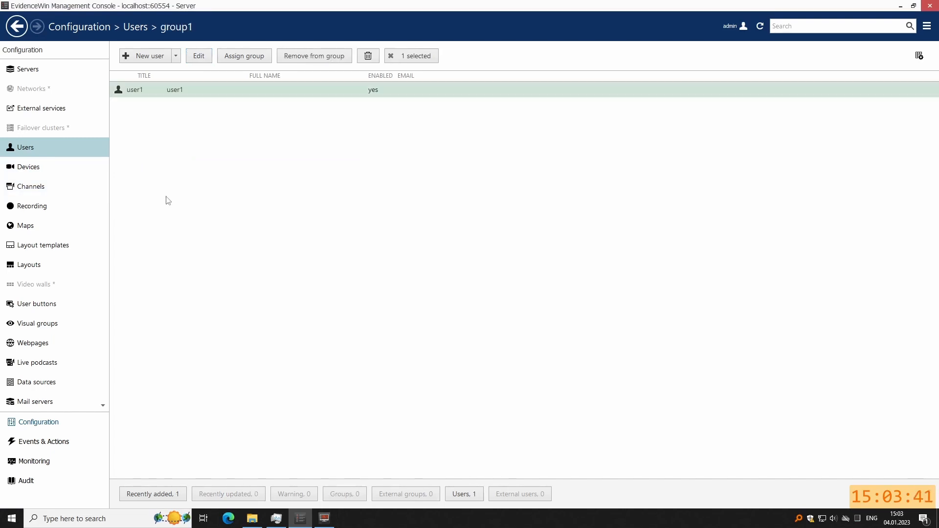
# Grant user1 all client login permissions in the Administration profile and save.
pyautogui.click(31, 145)
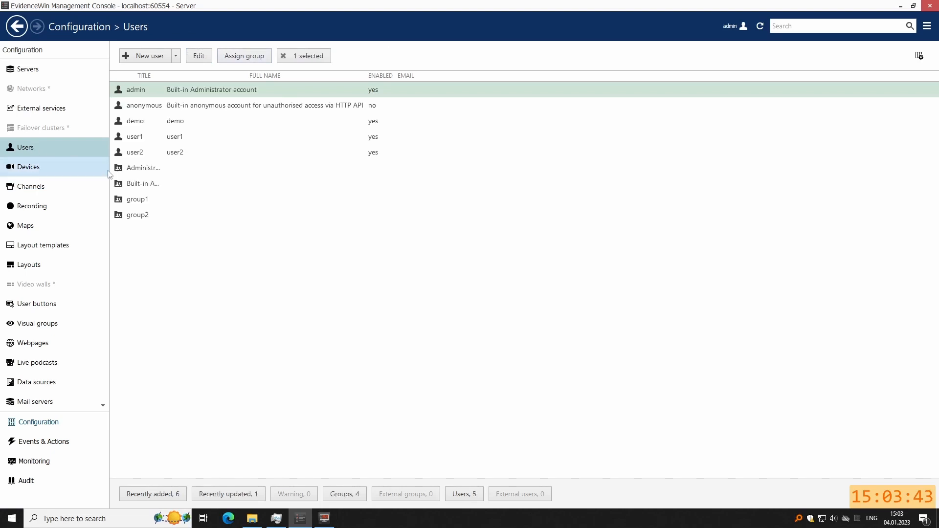
pyautogui.click(137, 142)
pyautogui.doubleClick(207, 144)
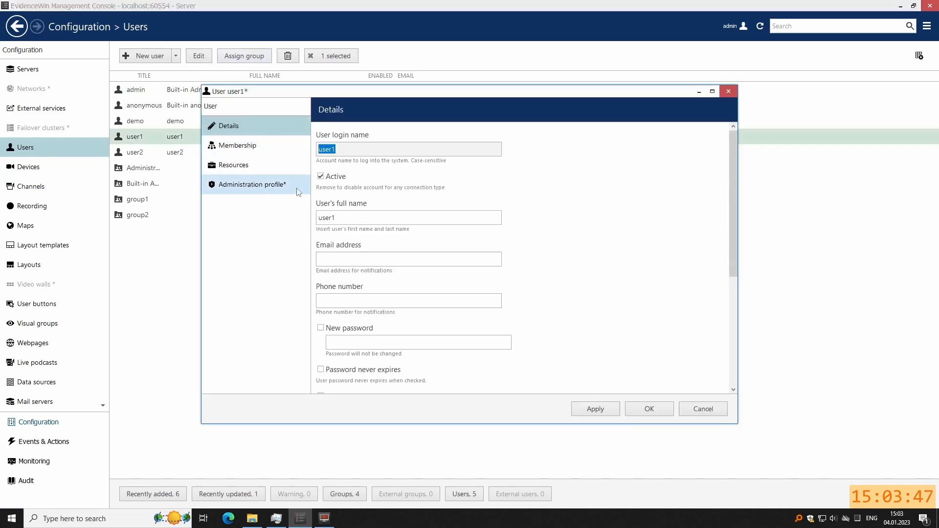
pyautogui.click(245, 185)
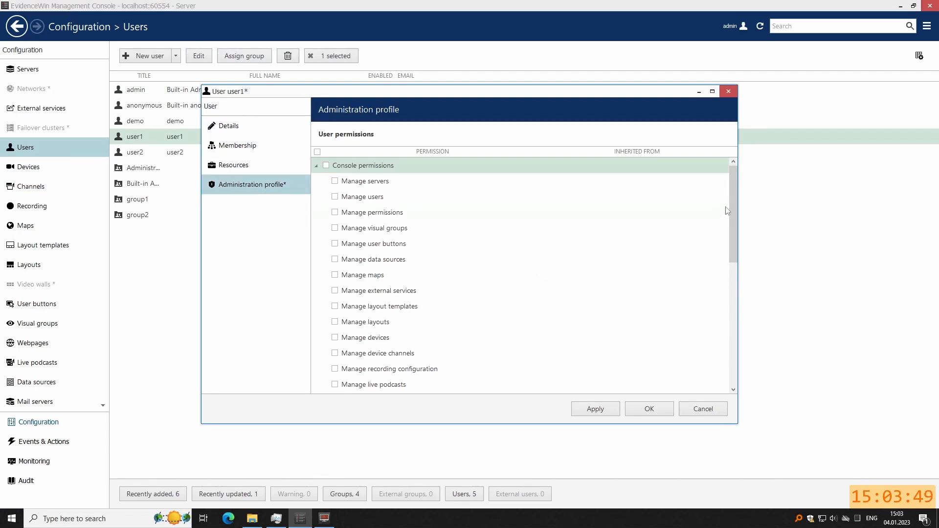
pyautogui.moveTo(732, 233); pyautogui.dragTo(734, 338)
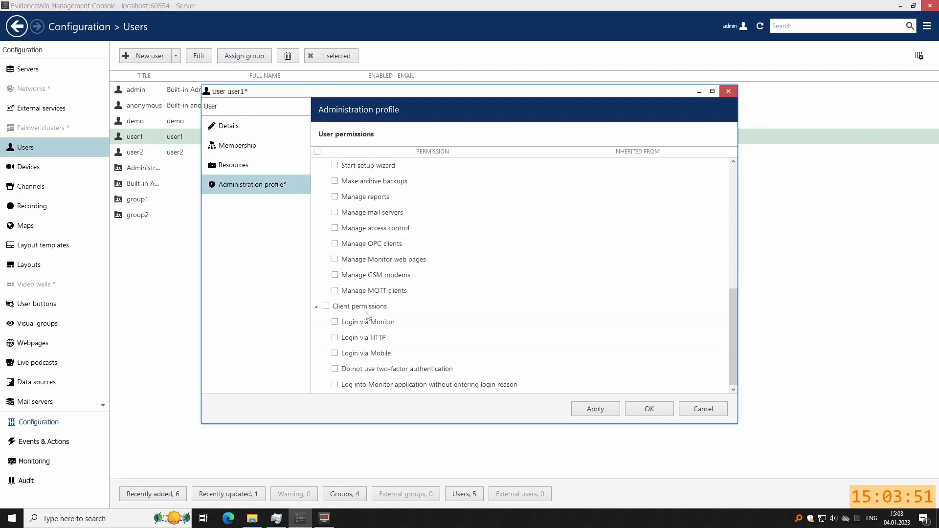
pyautogui.click(326, 307)
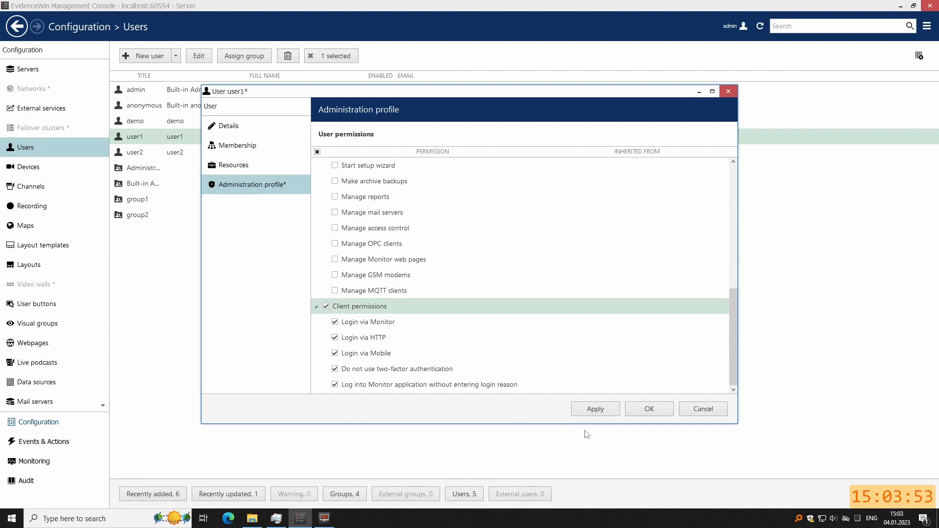
pyautogui.click(645, 414)
# Give user1 every permission on the ipc2122lr3-pf28m-d x.4 channel under Resources and save.
pyautogui.doubleClick(149, 143)
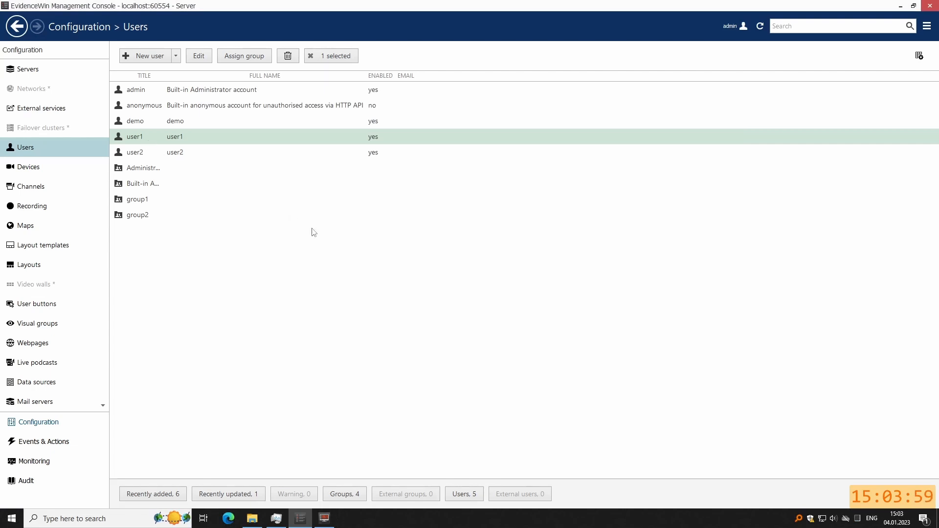
pyautogui.click(237, 152)
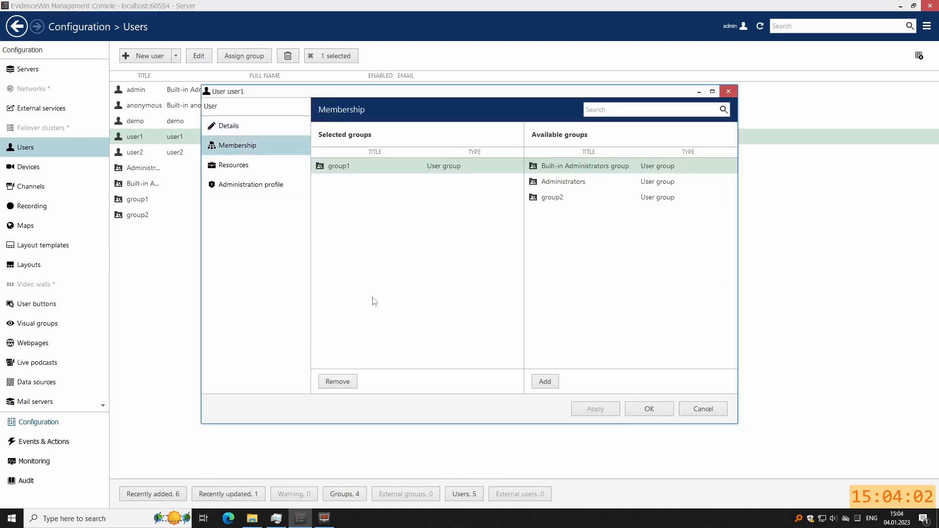
pyautogui.click(234, 165)
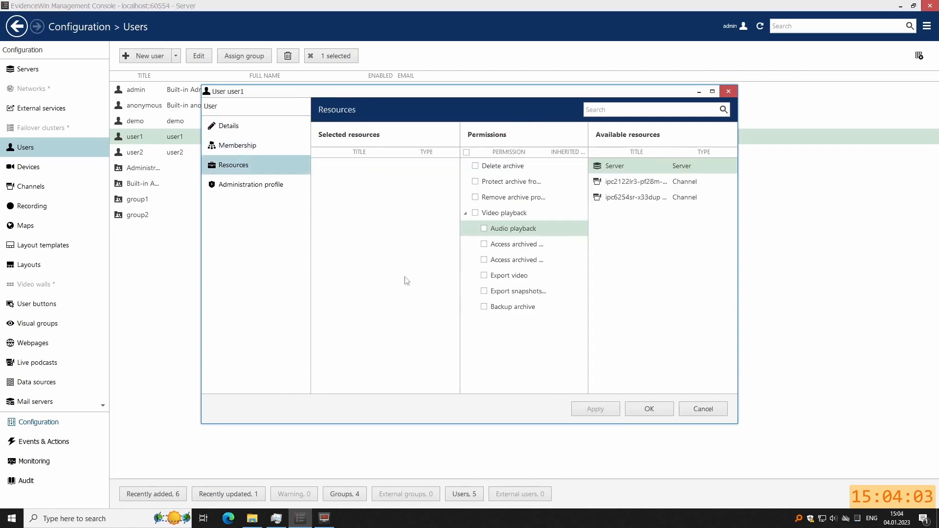
pyautogui.click(637, 185)
pyautogui.click(466, 153)
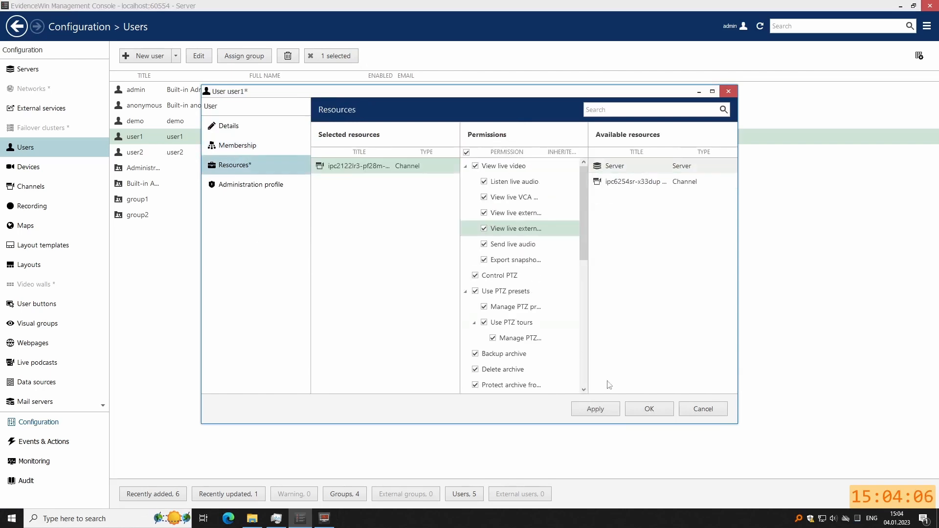
pyautogui.click(649, 410)
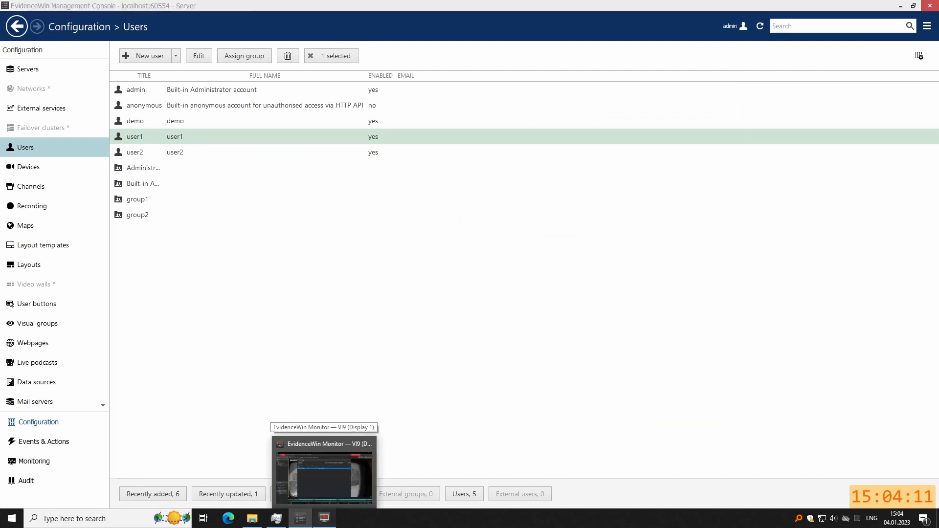
# In Monitor, disconnect Local Server and select the user1@localhost connection instead.
pyautogui.click(324, 519)
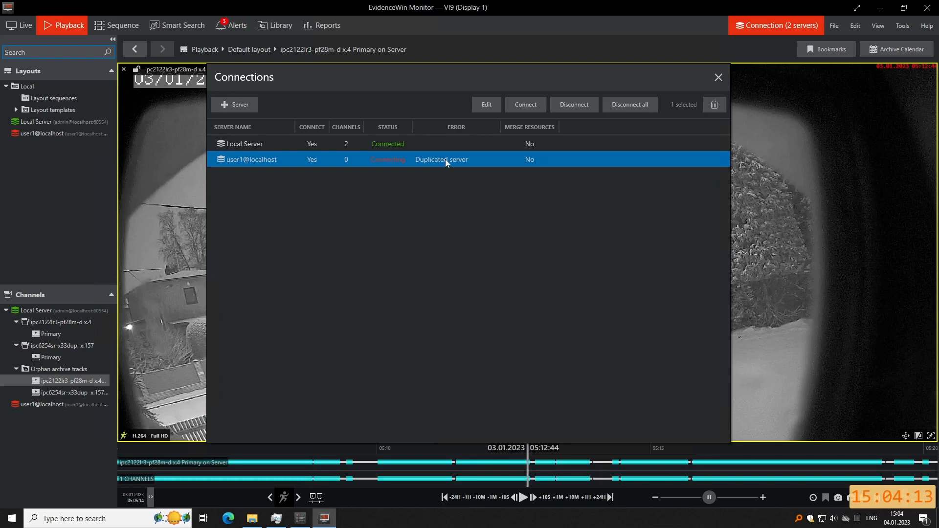
pyautogui.click(285, 144)
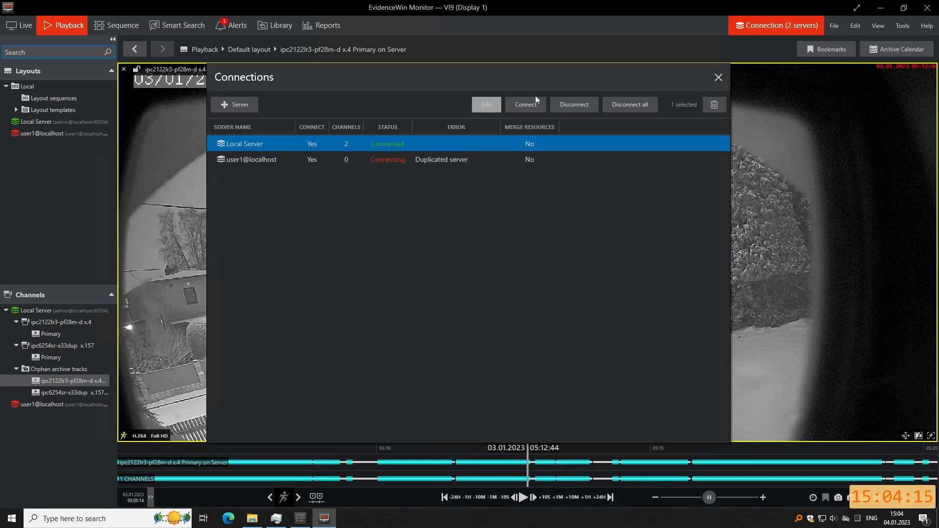
pyautogui.click(577, 104)
pyautogui.click(308, 160)
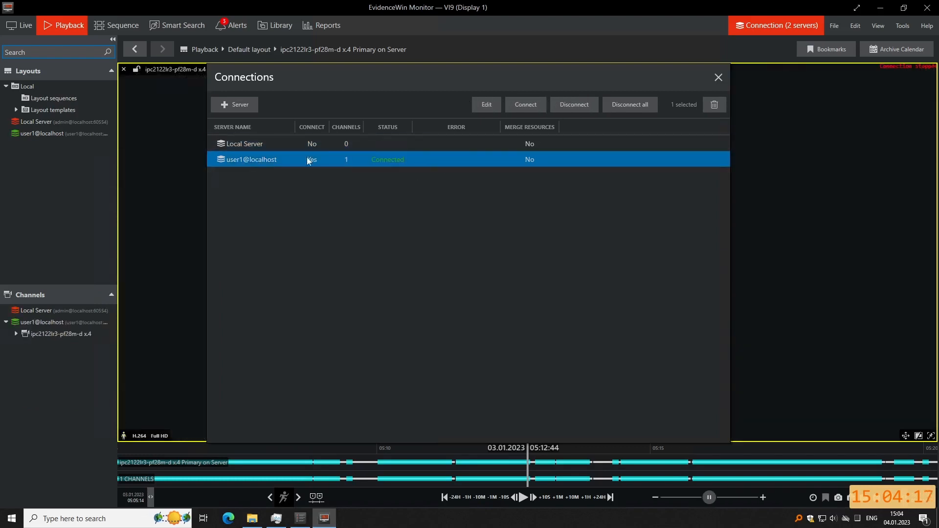
pyautogui.click(718, 76)
# Show the ipc2122lr3-pf28m-d camera's Primary stream live, enlarged to fill the view.
pyautogui.doubleClick(24, 336)
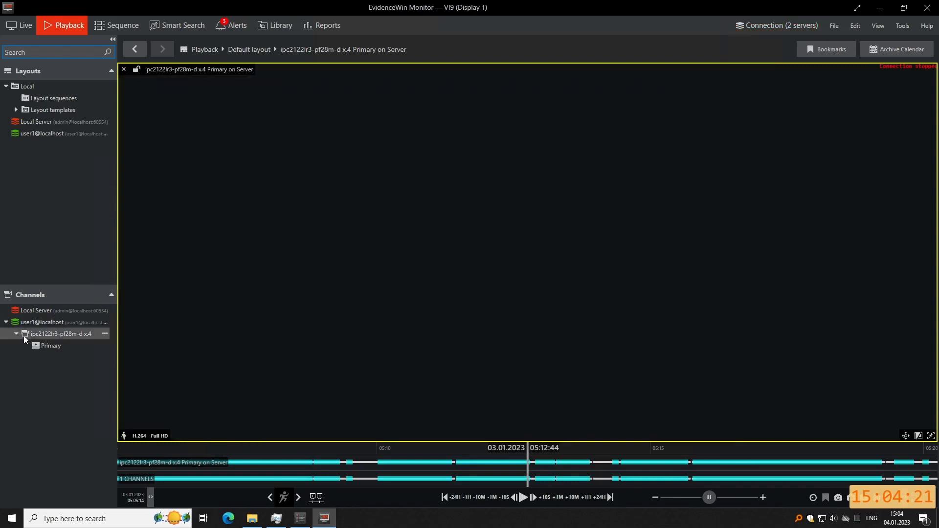
pyautogui.doubleClick(51, 344)
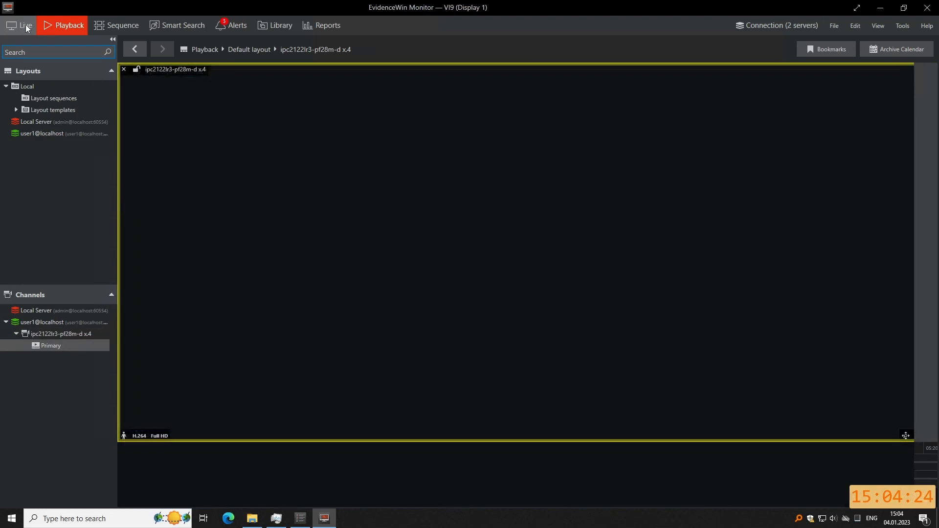
pyautogui.click(27, 27)
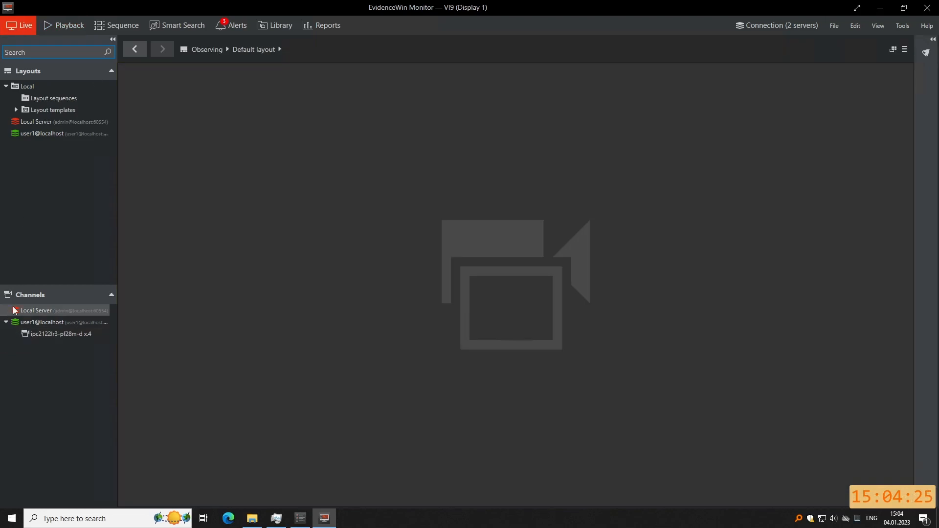
pyautogui.moveTo(68, 337); pyautogui.dragTo(323, 290)
pyautogui.doubleClick(545, 307)
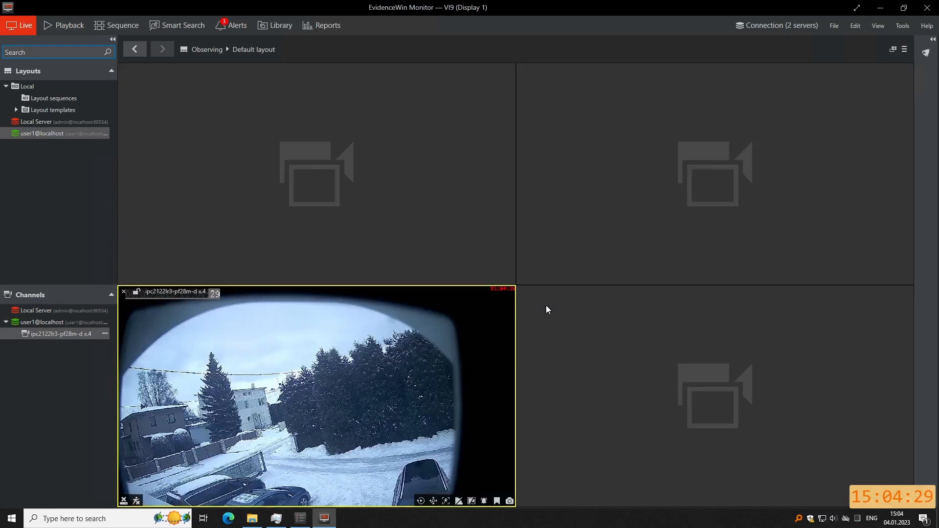
pyautogui.scroll(3, 233, 384)
pyautogui.doubleClick(232, 386)
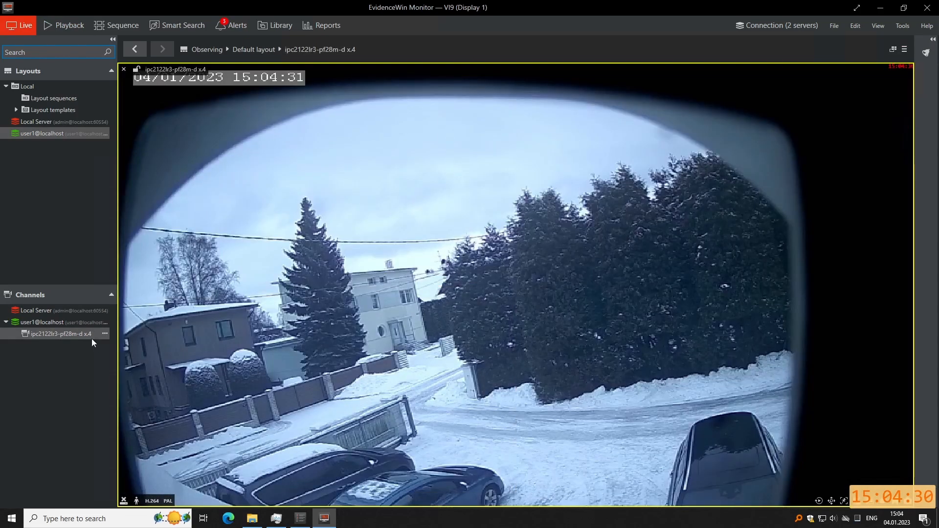
# Play back the camera's recording from the latest point, then return to the Management Console.
pyautogui.click(60, 29)
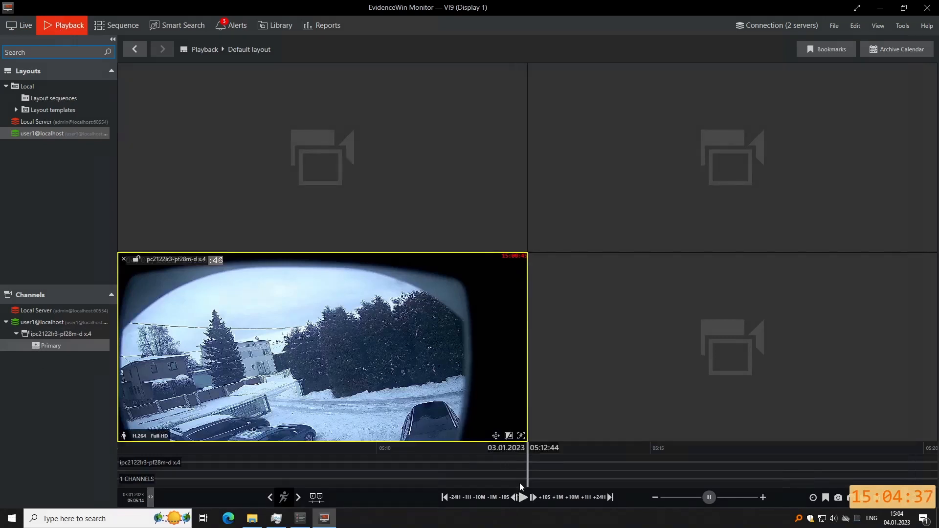
pyautogui.doubleClick(359, 370)
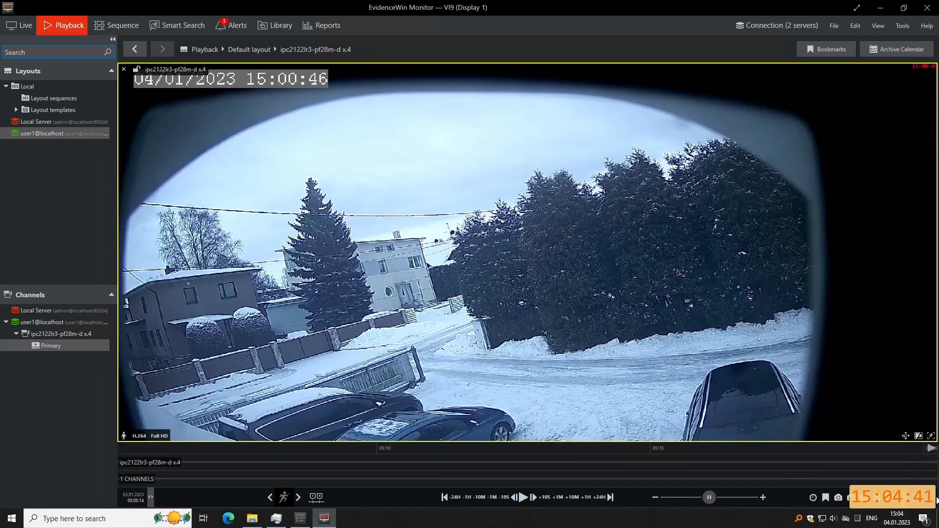
pyautogui.click(932, 450)
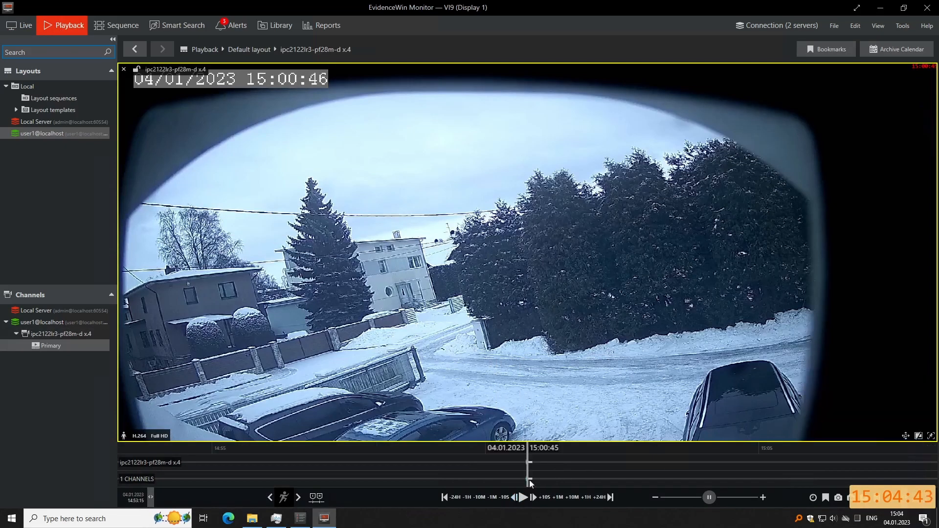
pyautogui.scroll(3, 530, 478)
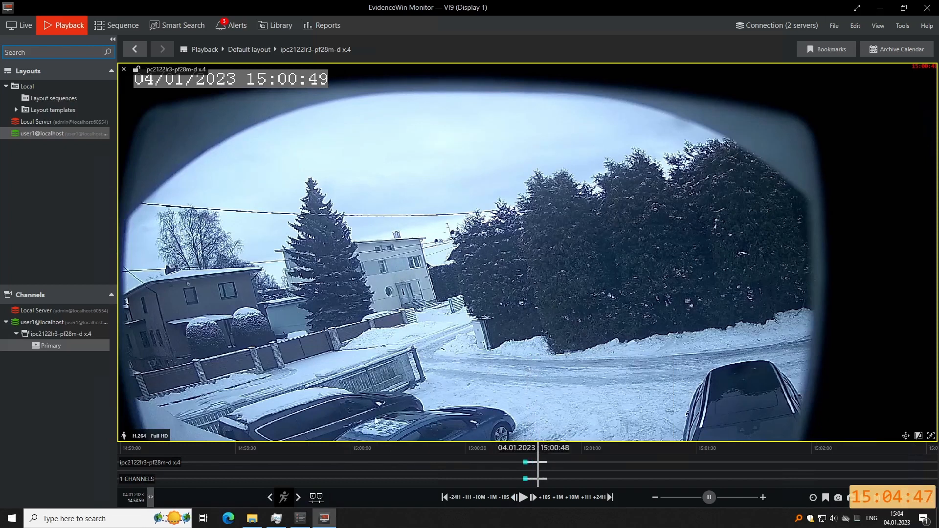
pyautogui.click(300, 519)
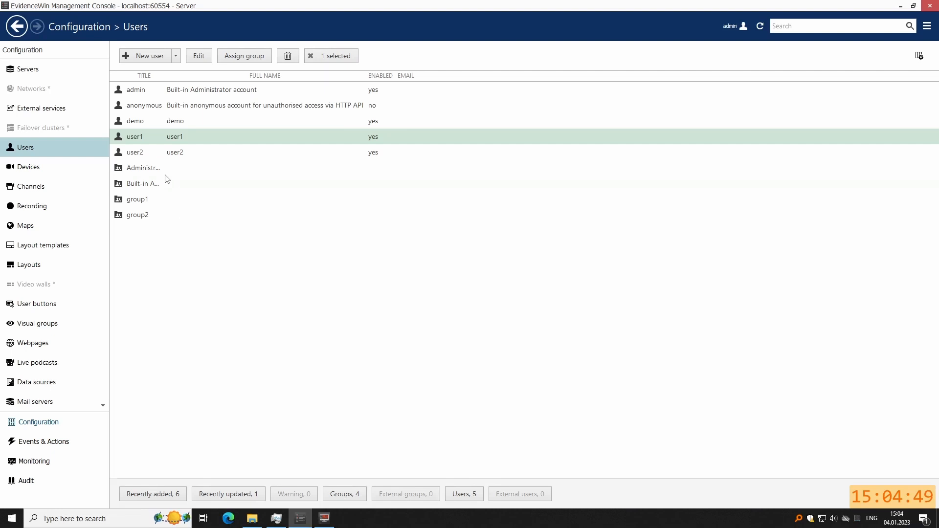
# Give user2 every permission on the ipc6254sr-x33dup camera channel.
pyautogui.click(142, 157)
pyautogui.click(199, 56)
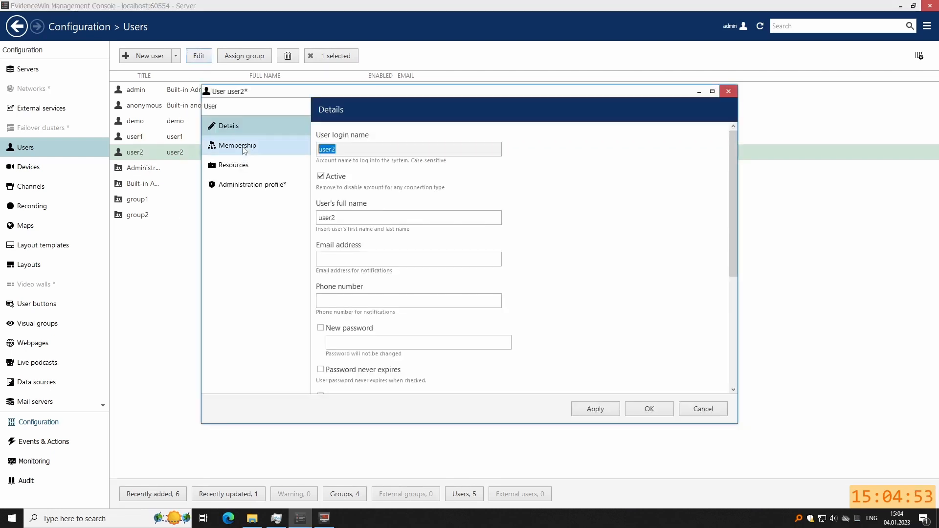
pyautogui.click(244, 149)
pyautogui.click(262, 167)
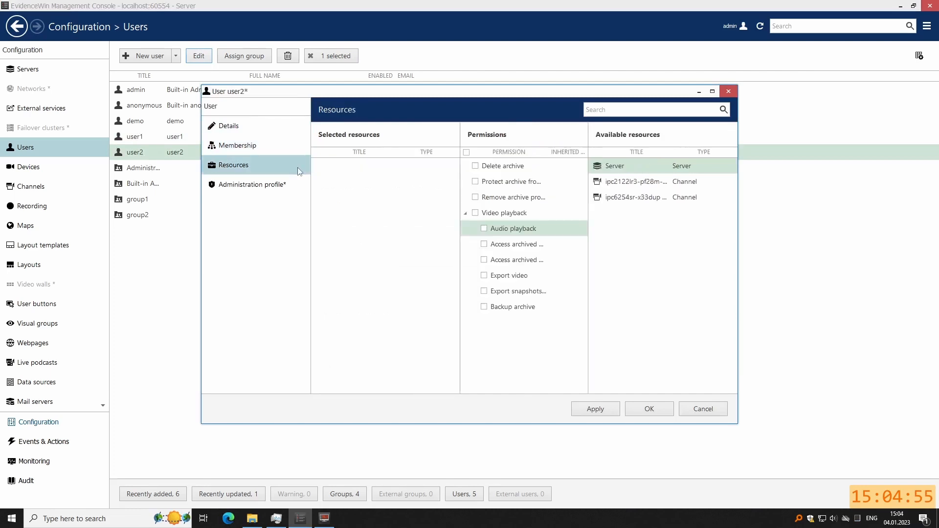
pyautogui.click(620, 200)
pyautogui.click(466, 153)
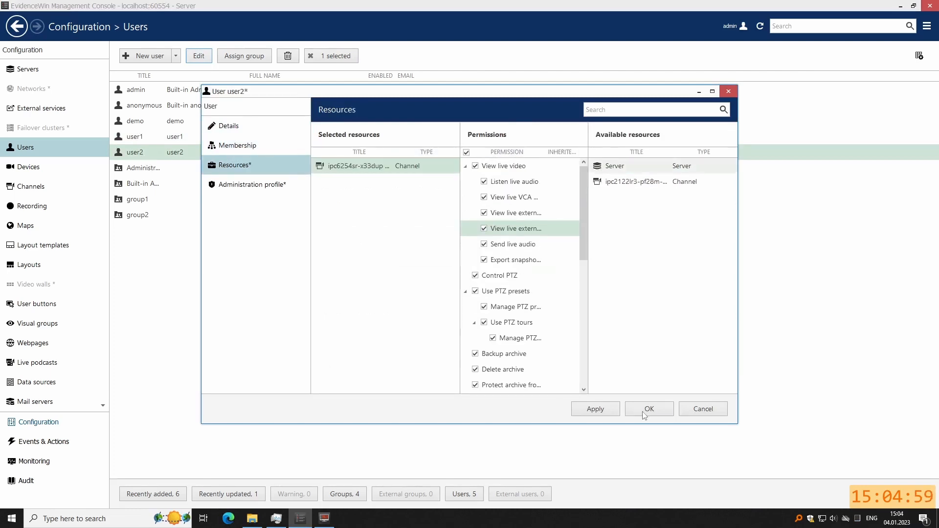
# Allow user2 all client logins, including Monitor, and save the account.
pyautogui.click(240, 188)
pyautogui.moveTo(735, 190); pyautogui.dragTo(750, 338)
pyautogui.click(326, 306)
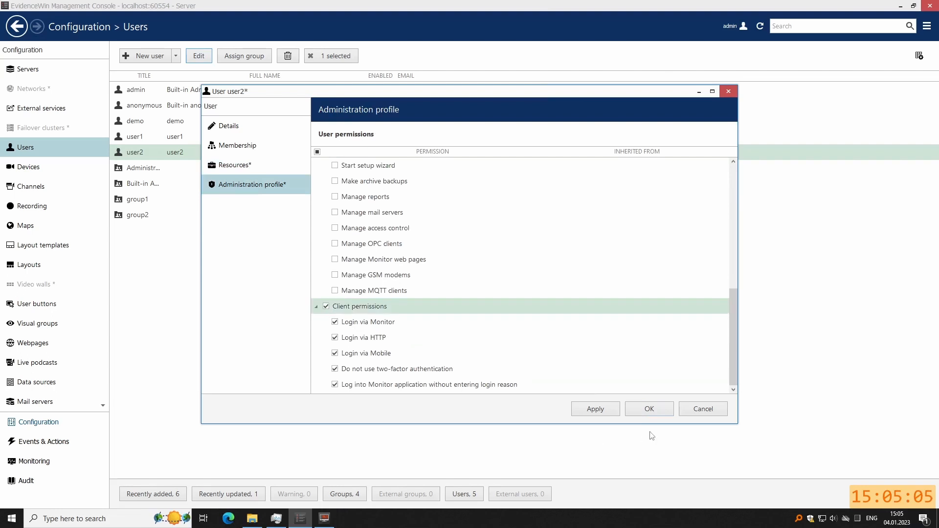
pyautogui.click(642, 411)
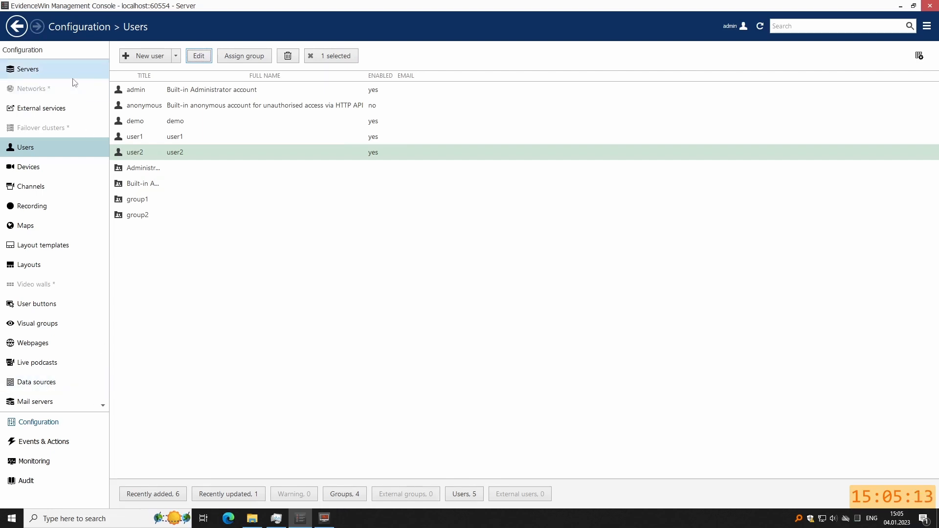
# Change the user1@localhost server connection to log in as user2 with a remembered password.
pyautogui.click(900, 6)
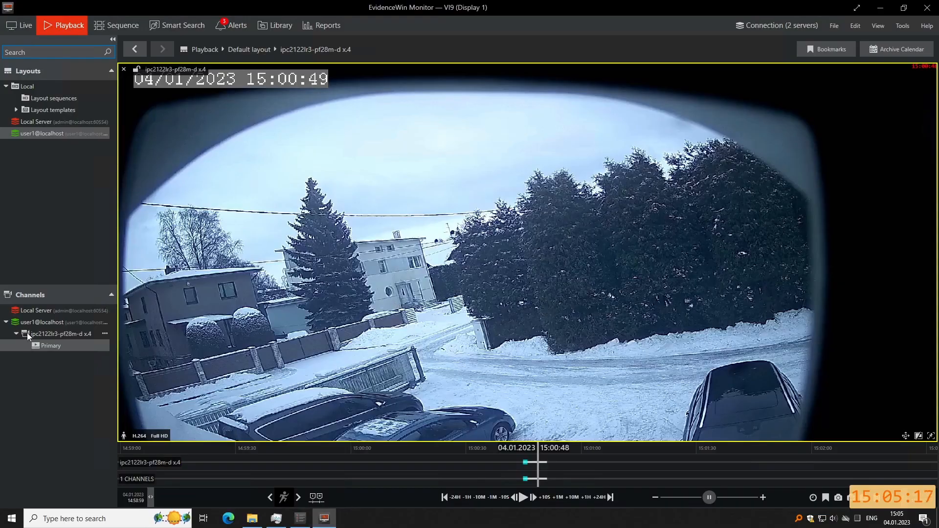
pyautogui.click(783, 26)
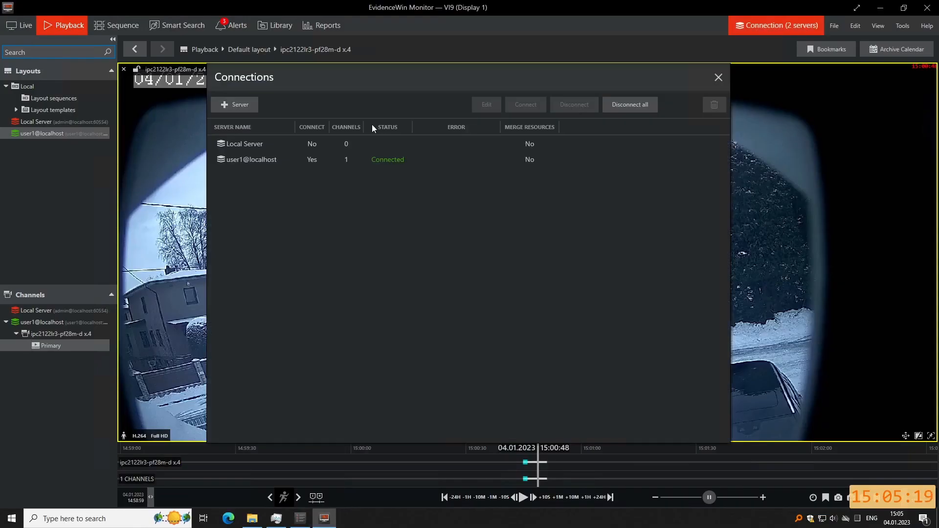
pyautogui.click(250, 159)
pyautogui.click(486, 105)
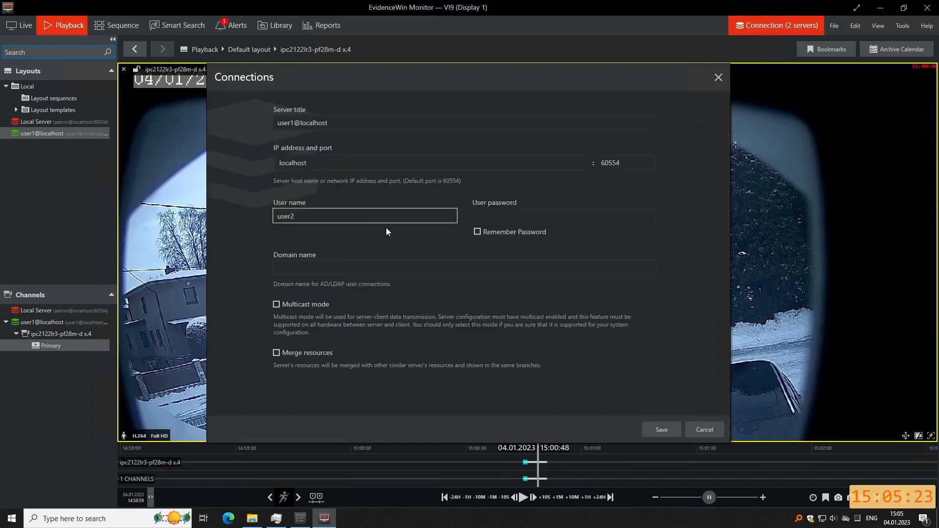
pyautogui.click(292, 122)
pyautogui.click(482, 216)
pyautogui.click(478, 232)
pyautogui.click(658, 432)
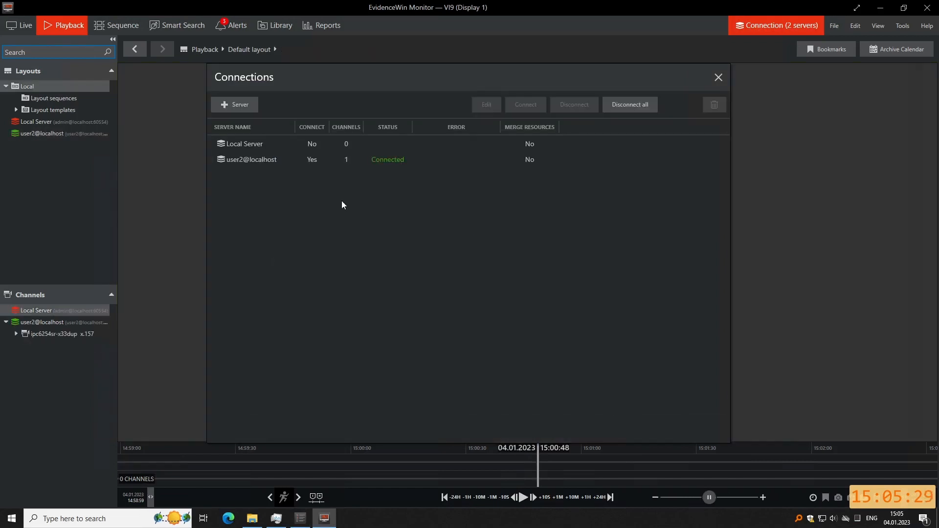
# Select the ipc6254sr-x33dup camera's Primary stream and switch to Live view.
pyautogui.click(719, 78)
pyautogui.click(16, 333)
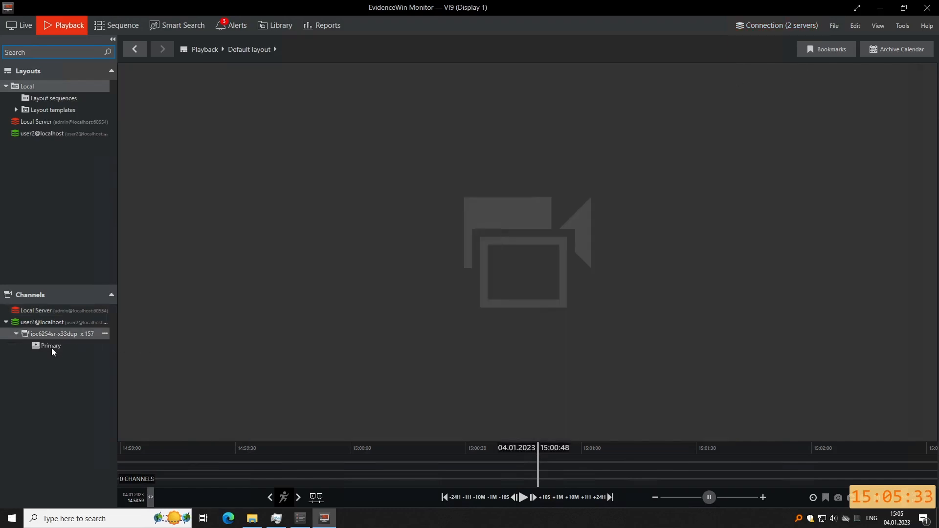
pyautogui.click(51, 346)
pyautogui.click(21, 26)
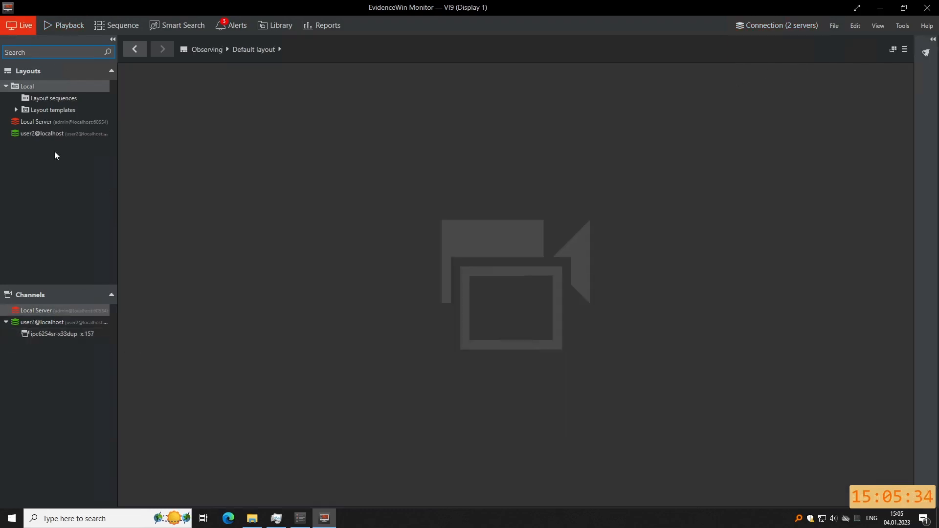
# Open the ipc6254sr-x33dup x.157 live feed and enable PTZ steering within the video.
pyautogui.doubleClick(59, 332)
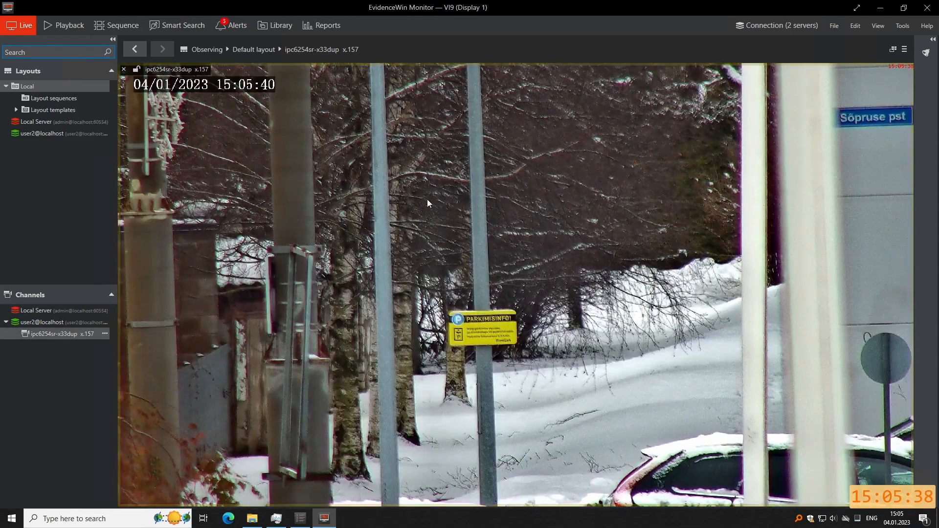
pyautogui.moveTo(554, 236)
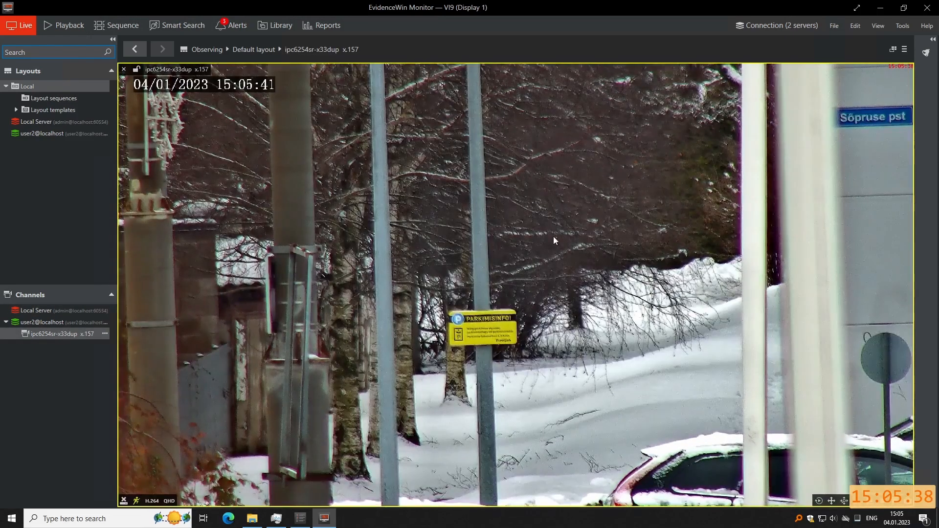
pyautogui.click(843, 502)
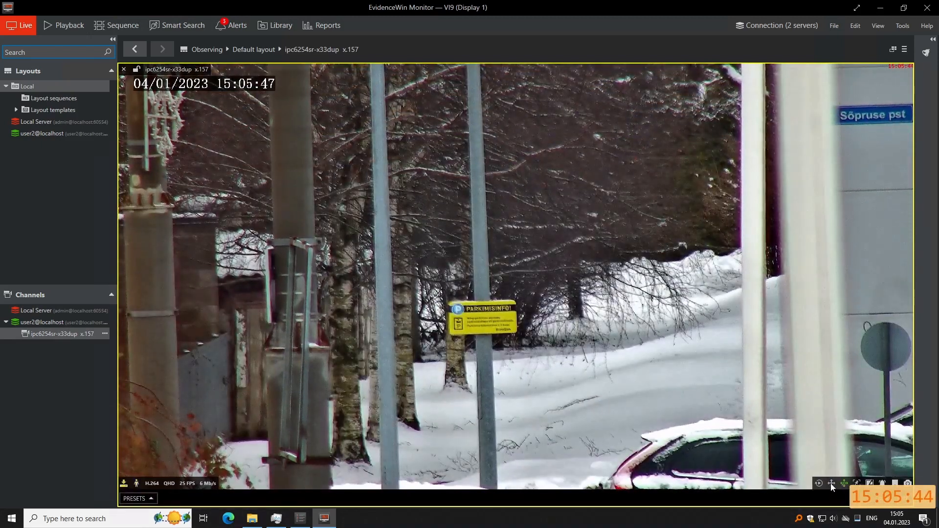
pyautogui.click(831, 484)
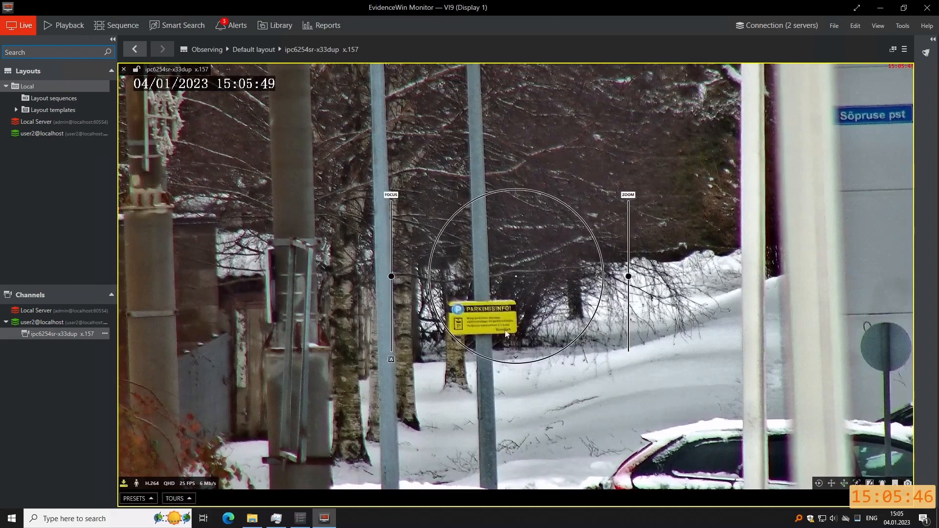
# Steer and zoom the camera toward the parked cars beside the street sign.
pyautogui.click(472, 310)
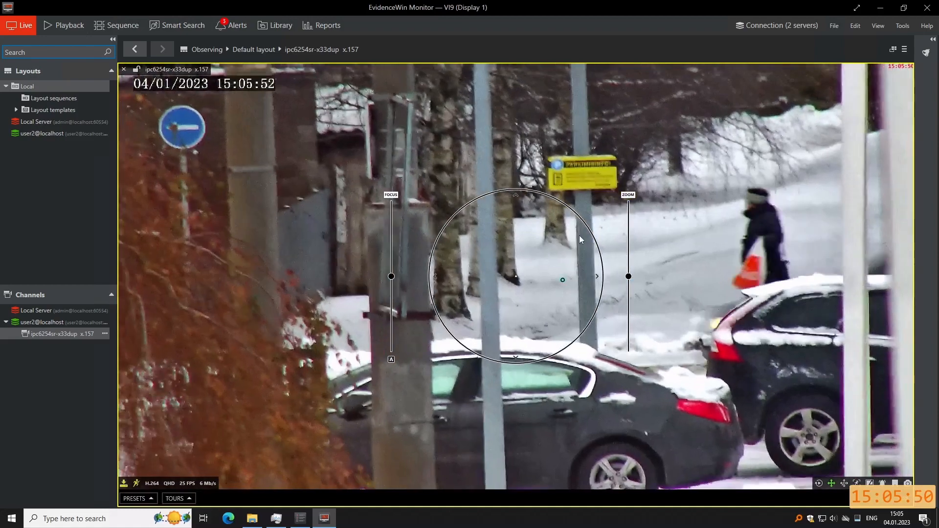
pyautogui.click(580, 235)
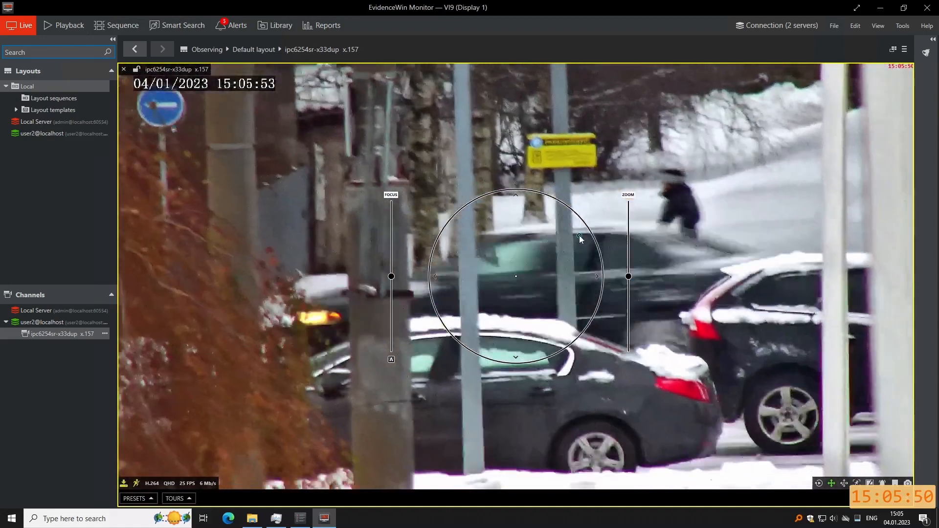
pyautogui.moveTo(629, 277); pyautogui.dragTo(628, 308)
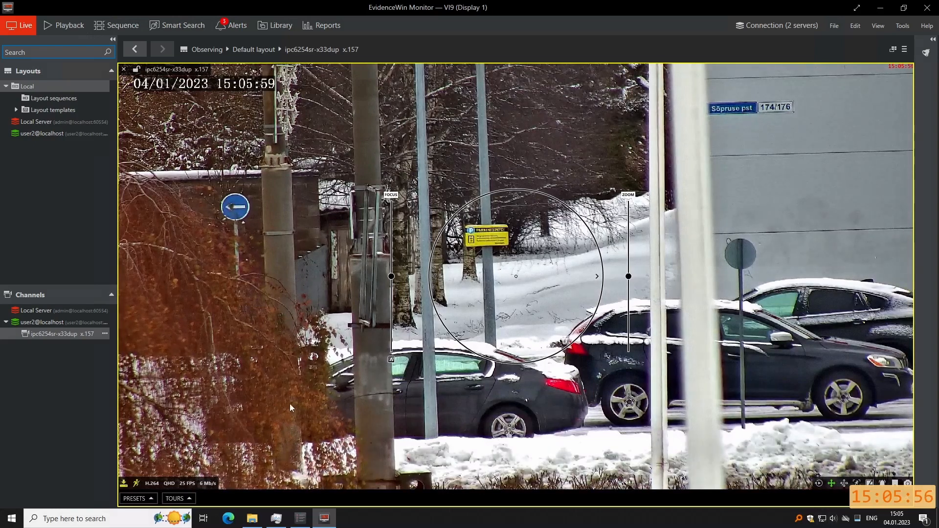
pyautogui.click(312, 382)
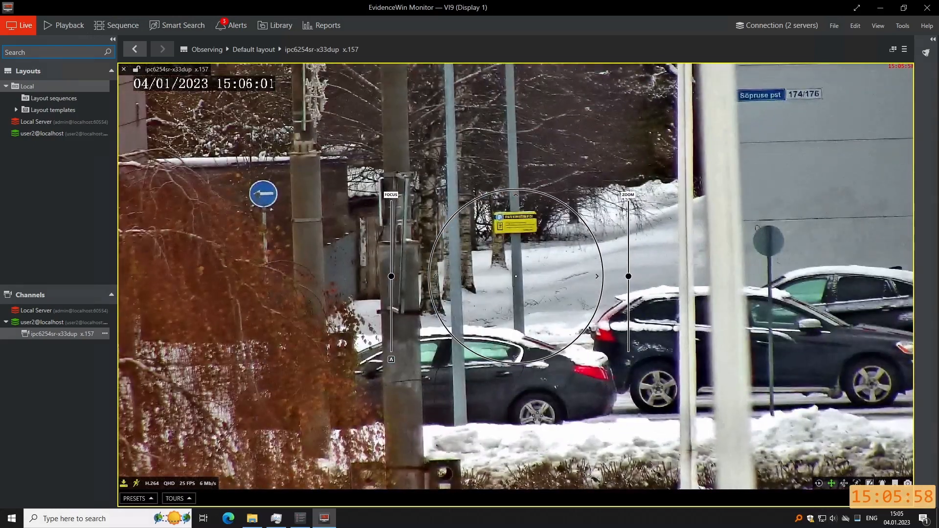